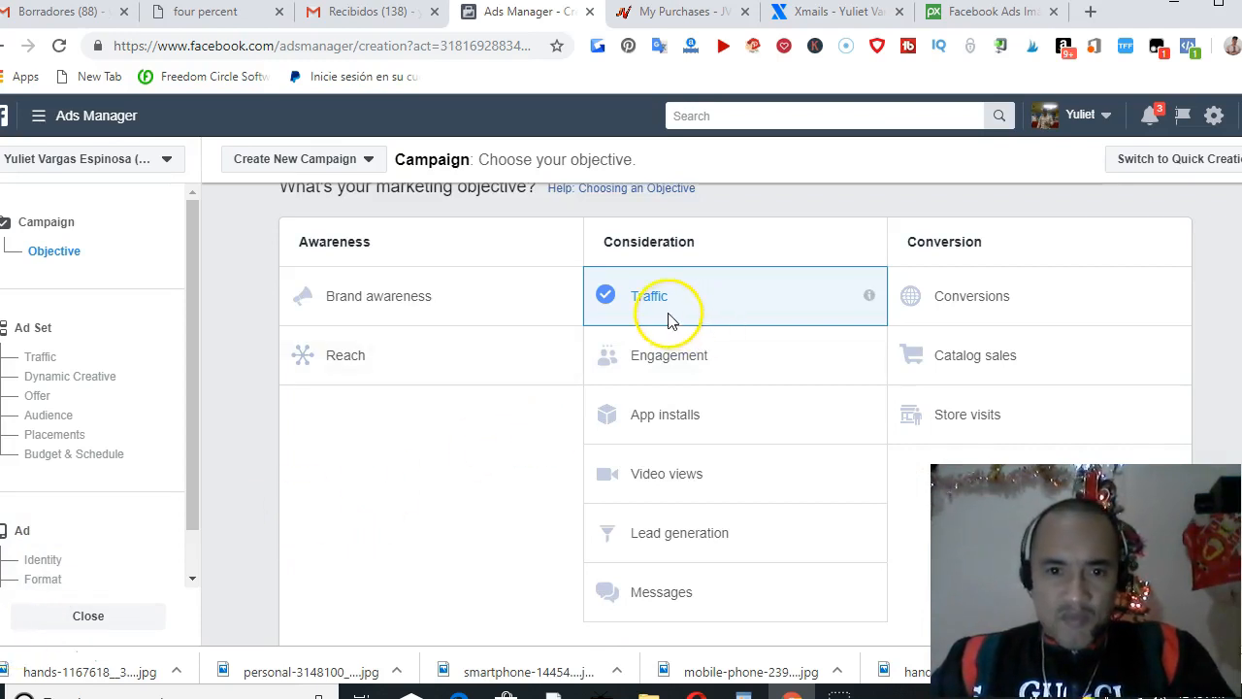
Step: Try the split test option for the Traffic campaign, switching it on and back off
scroll(668, 307, down, 1)
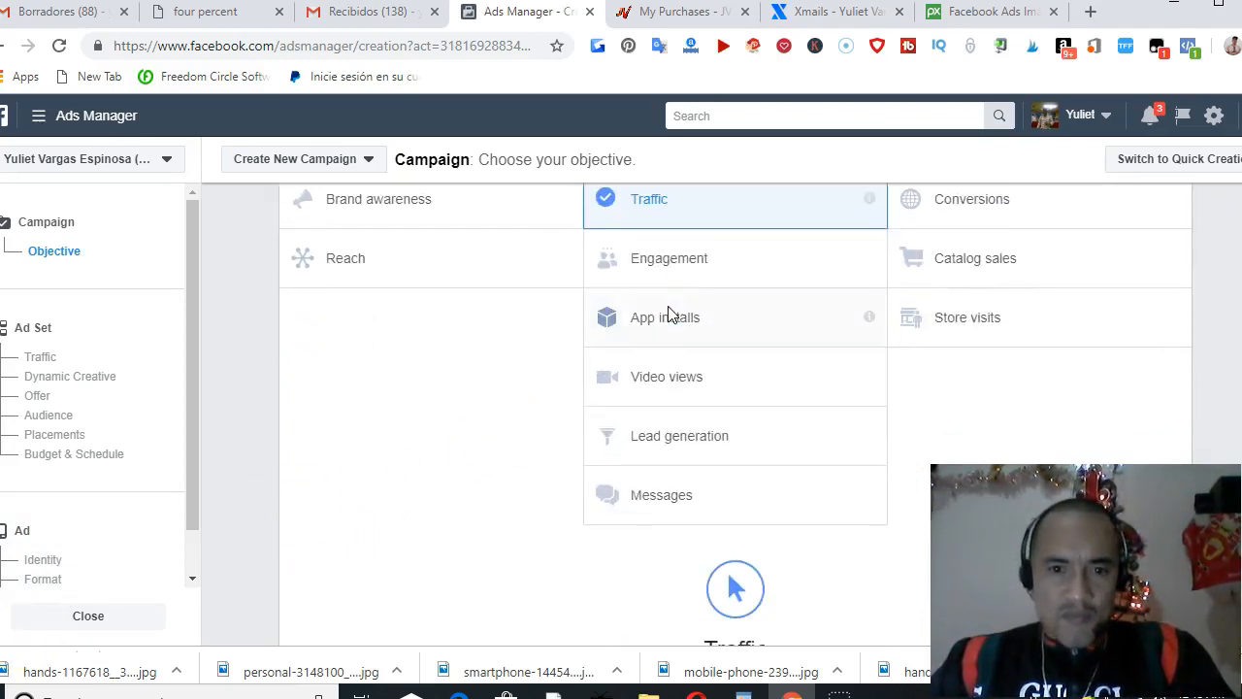
scroll(657, 291, up, 1)
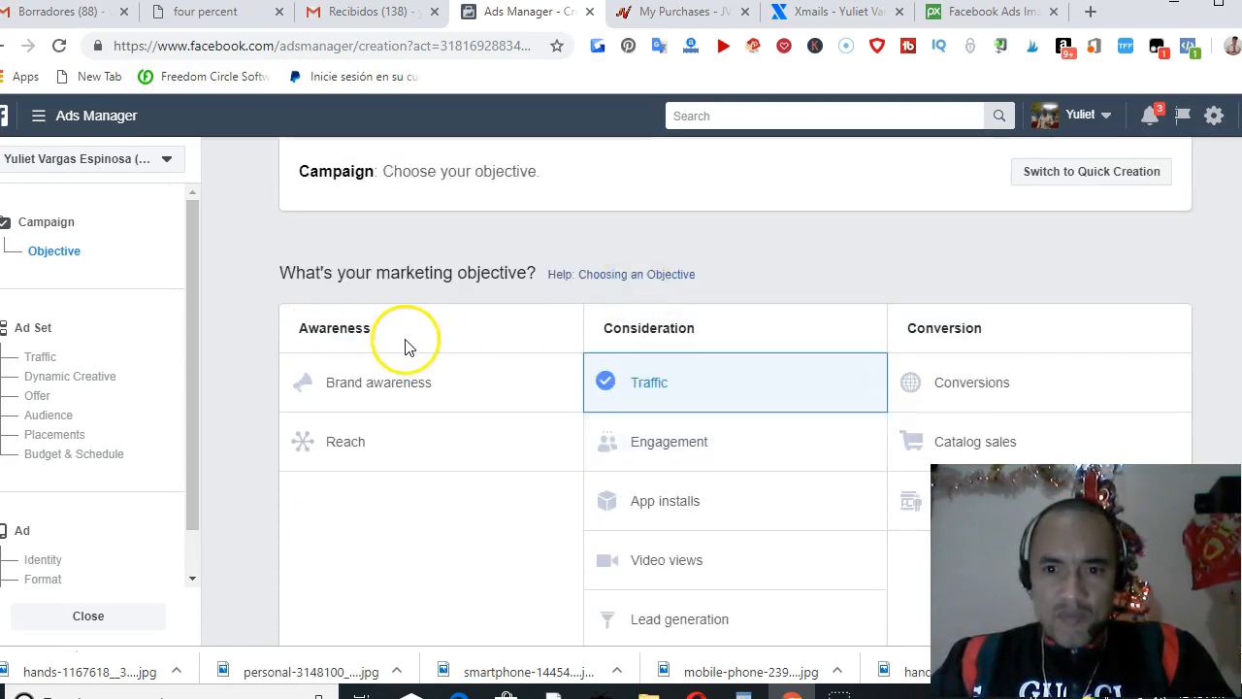
scroll(433, 343, down, 3)
scroll(433, 344, down, 3)
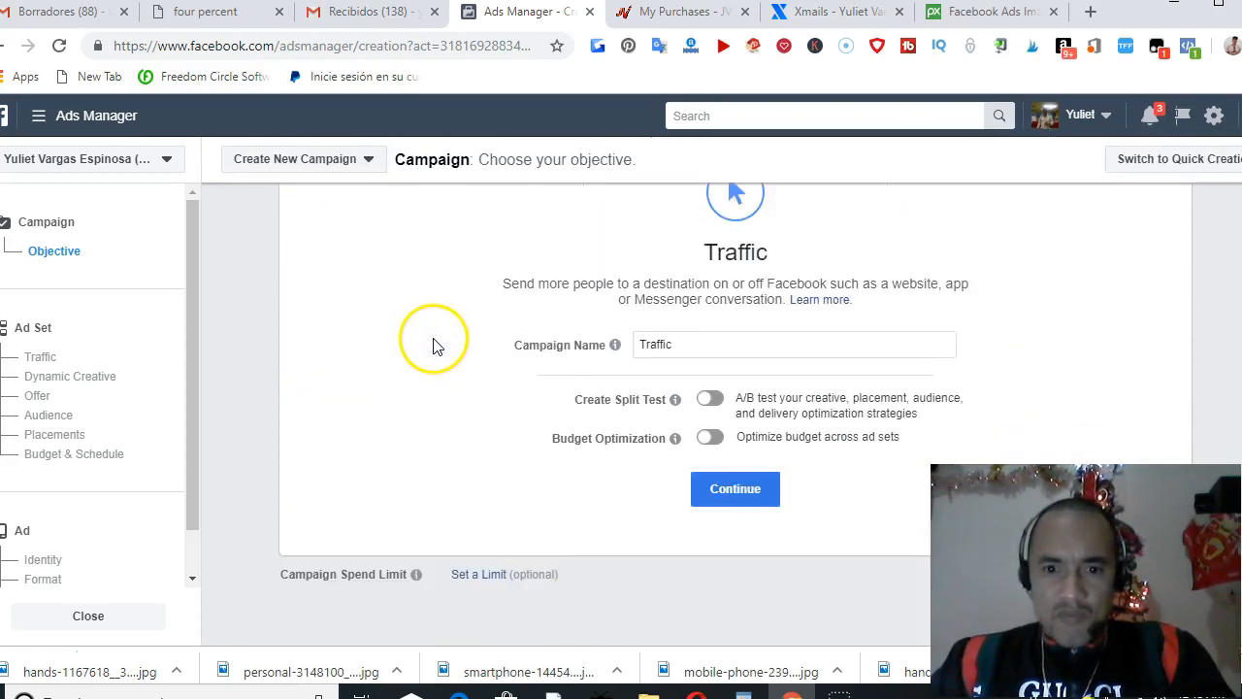
scroll(643, 372, down, 1)
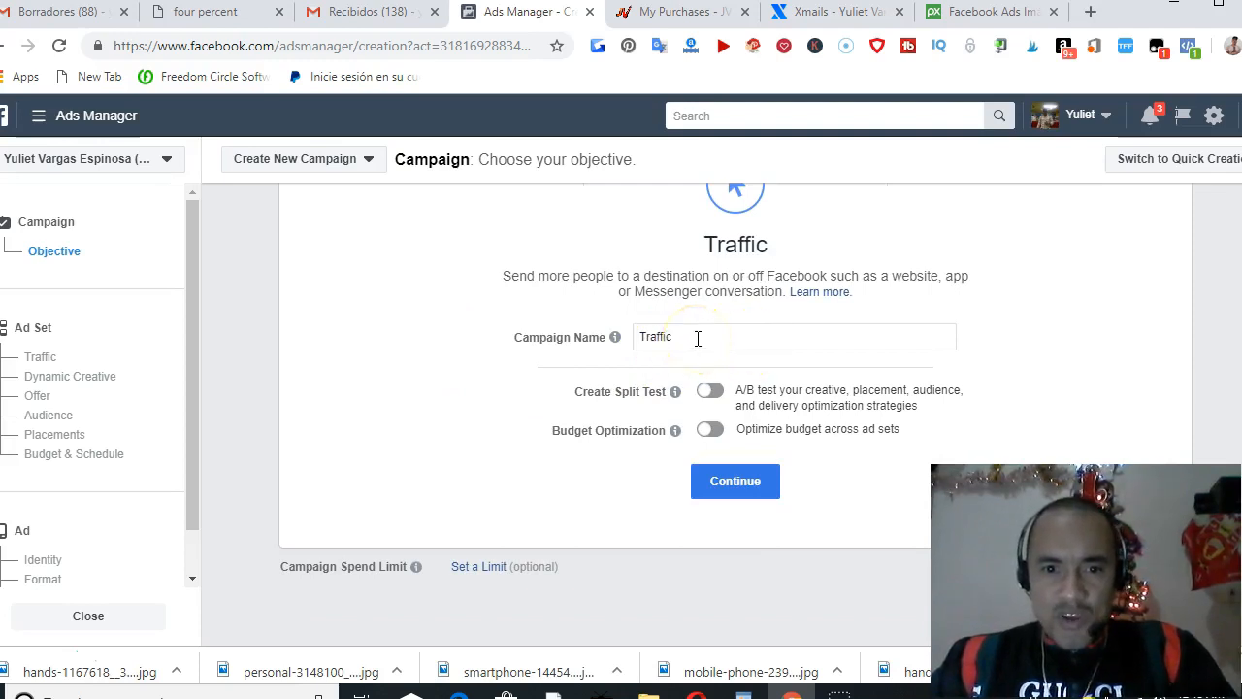
click(707, 391)
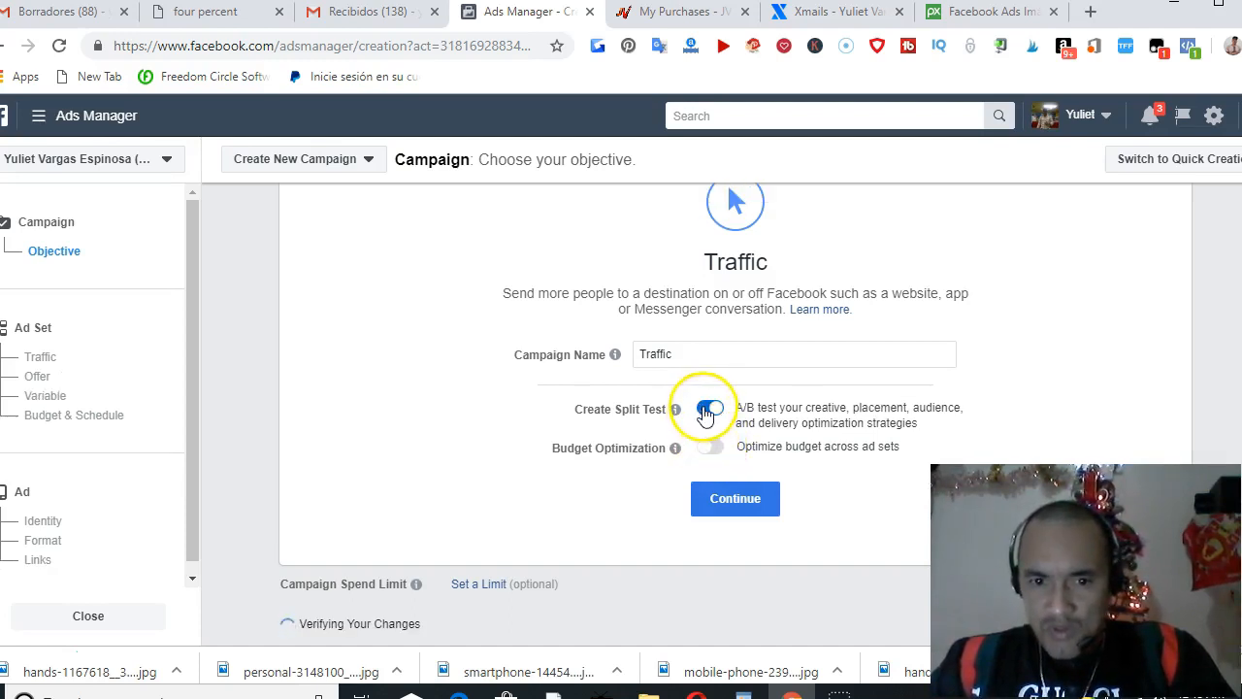
click(708, 408)
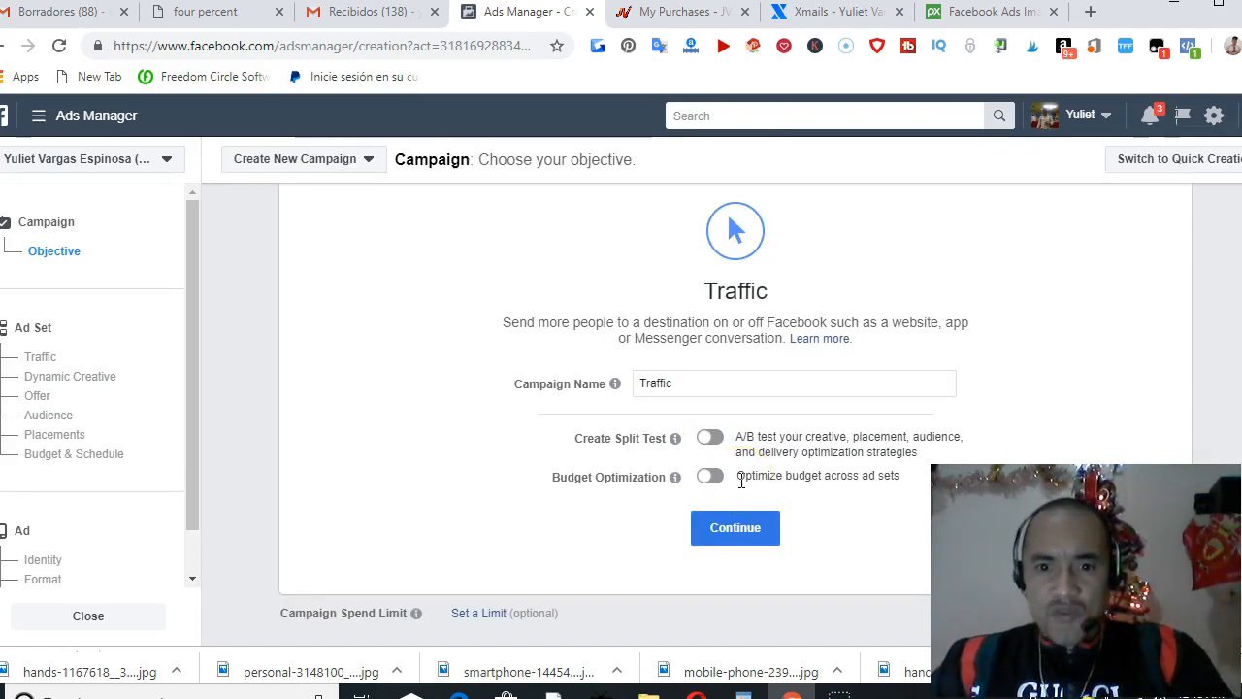
Step: Enable budget optimization across ad sets and set the campaign's daily budget to $10.00
scroll(740, 465, down, 1)
scroll(732, 442, up, 3)
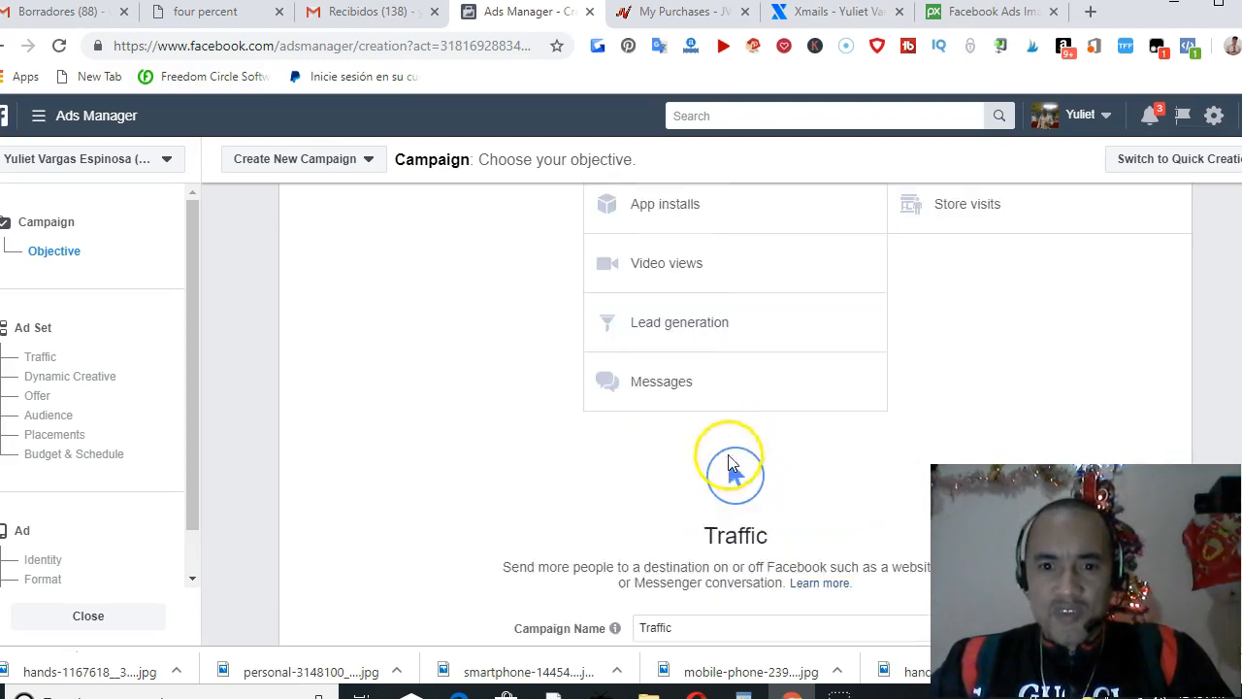
scroll(729, 529, down, 3)
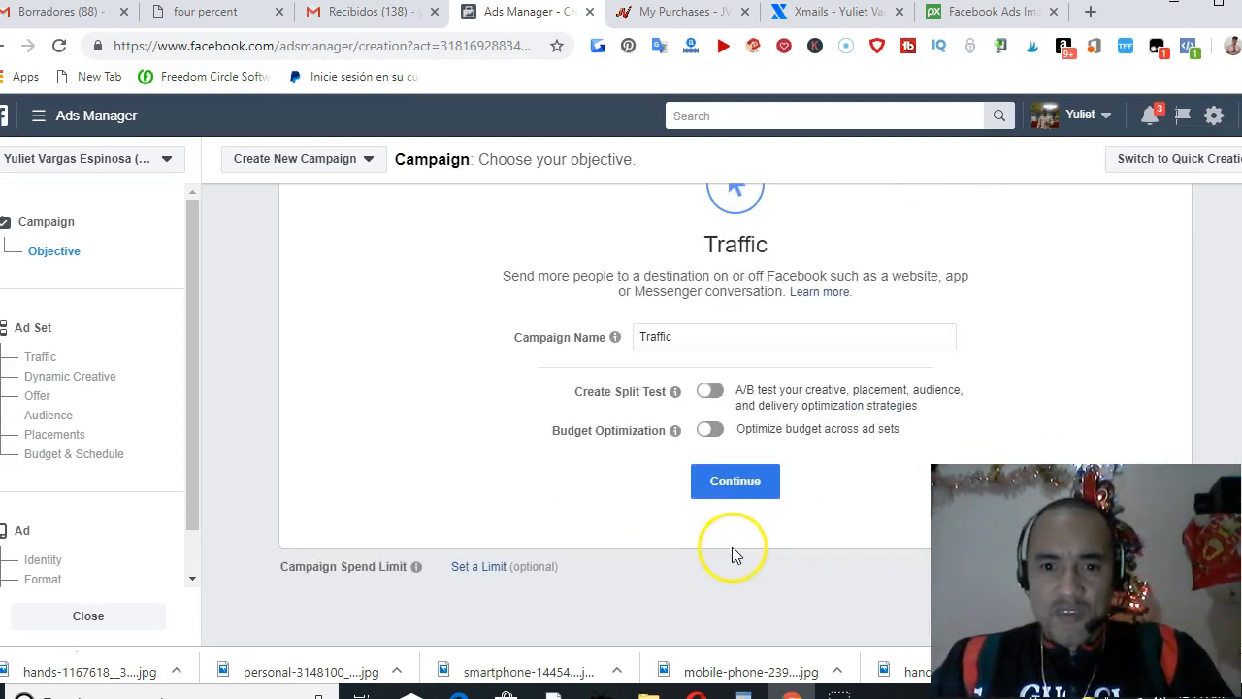
click(712, 433)
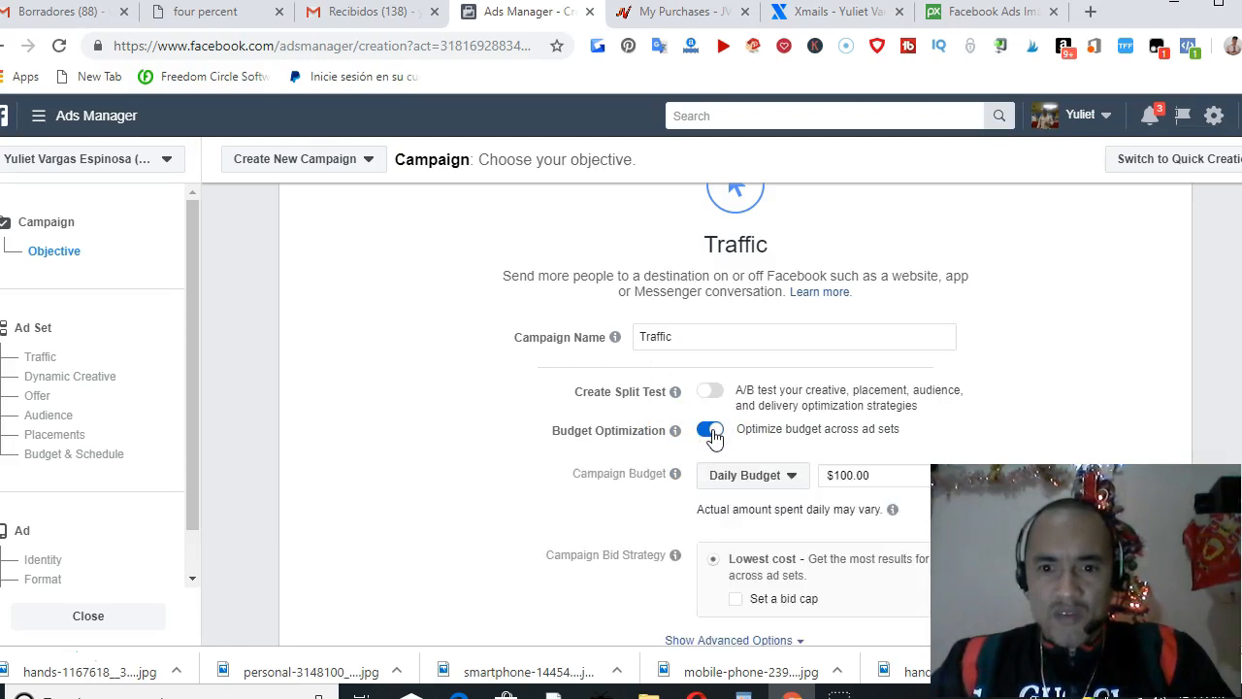
scroll(712, 436, down, 3)
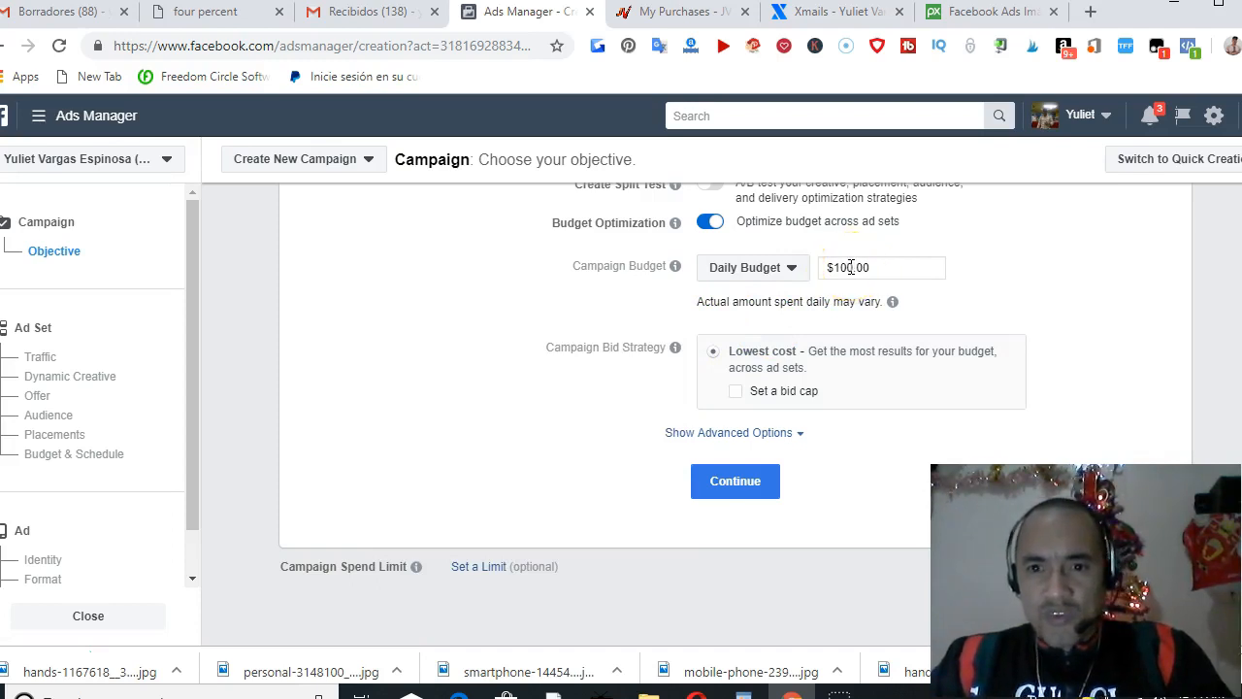
key(BackSpace)
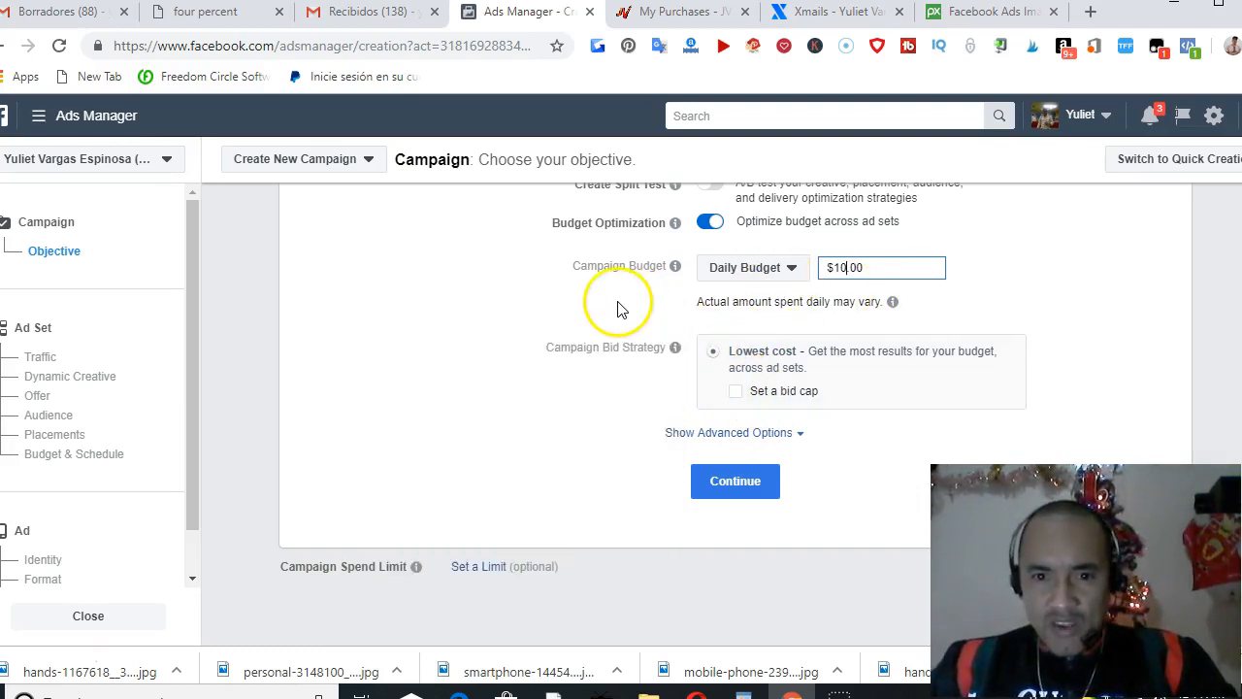
Step: Enable a bid cap for the lowest cost bid strategy and continue to the ad set setup
mouse_move(762, 367)
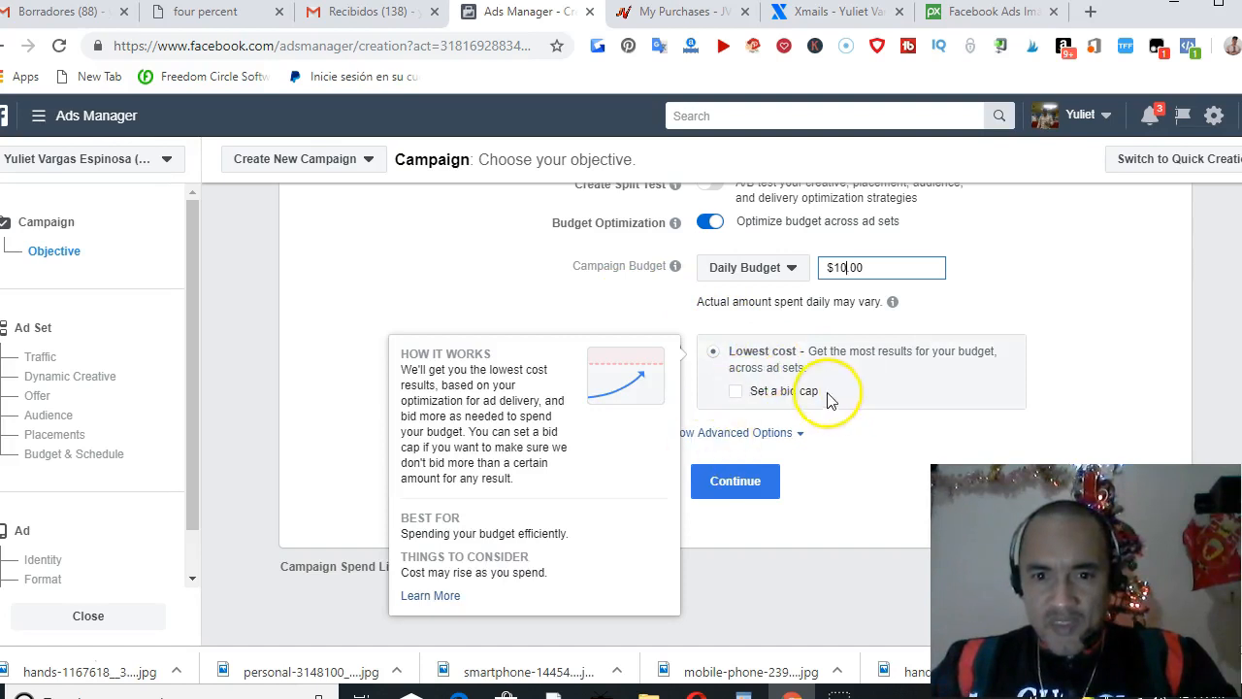
click(738, 392)
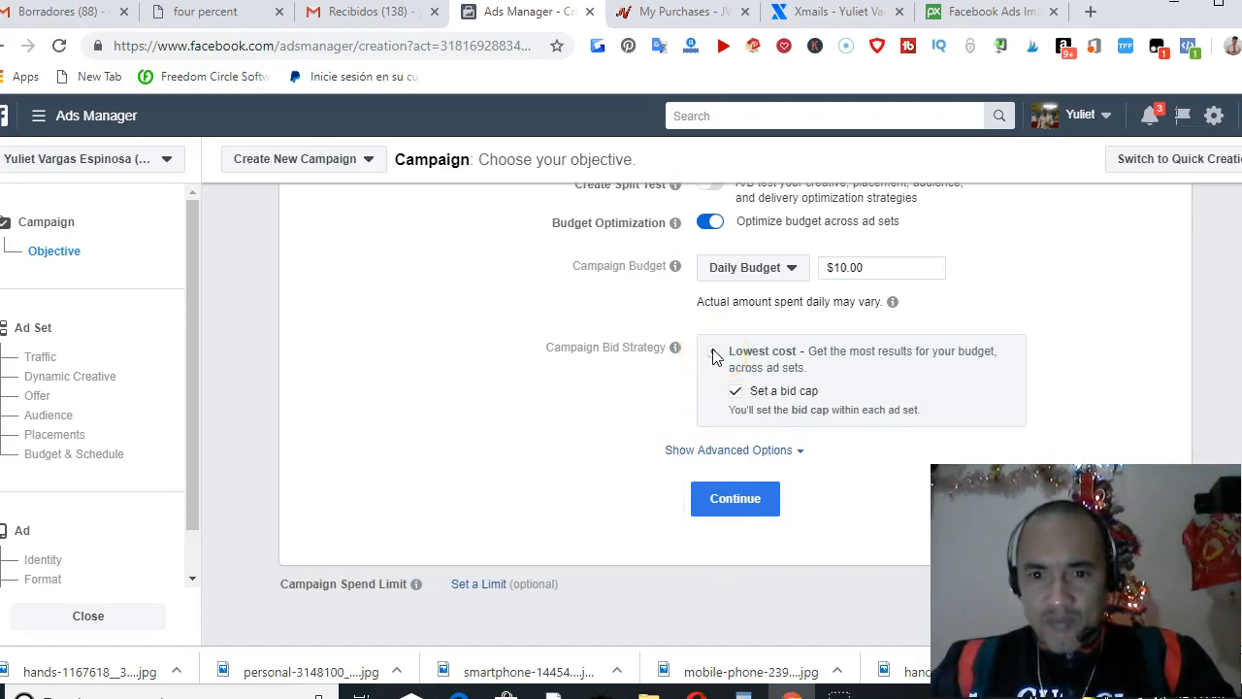
mouse_move(928, 357)
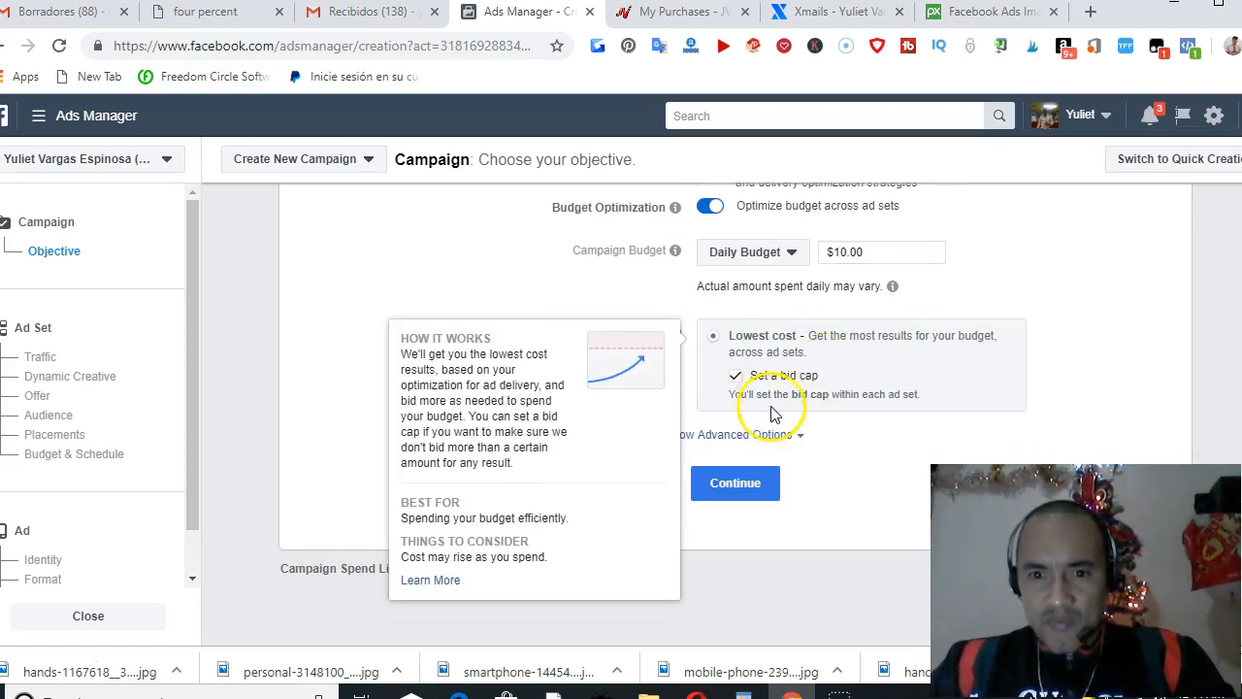
click(713, 335)
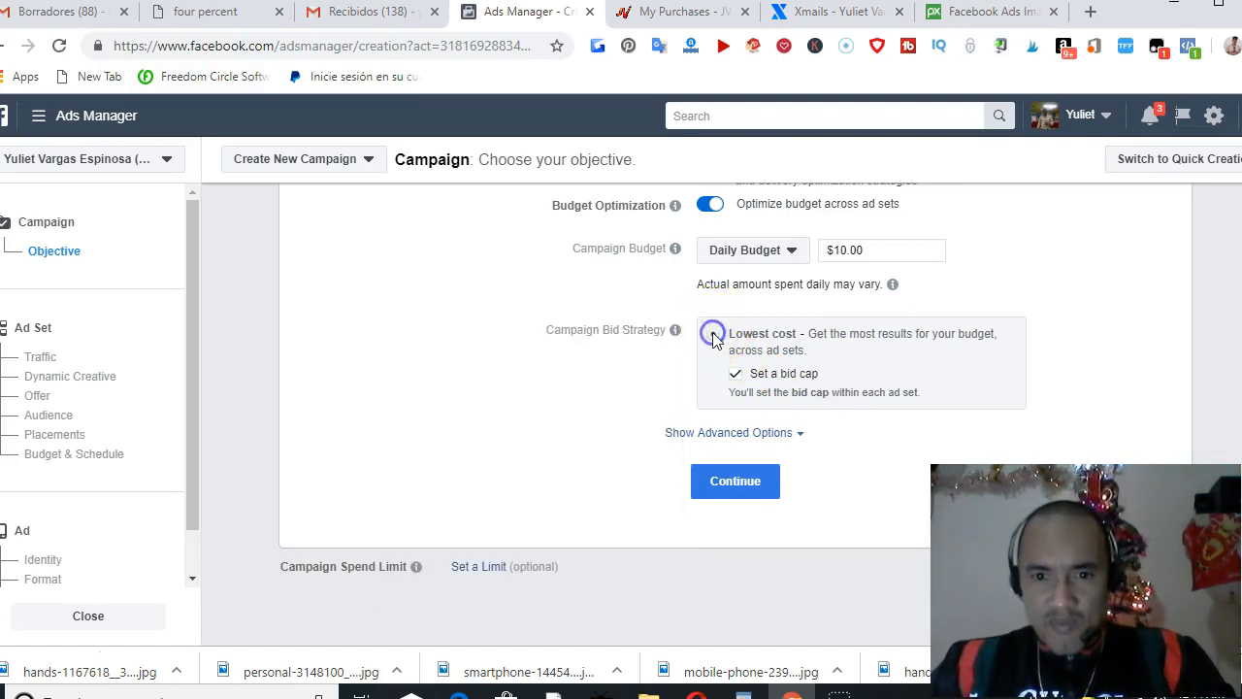
mouse_move(751, 409)
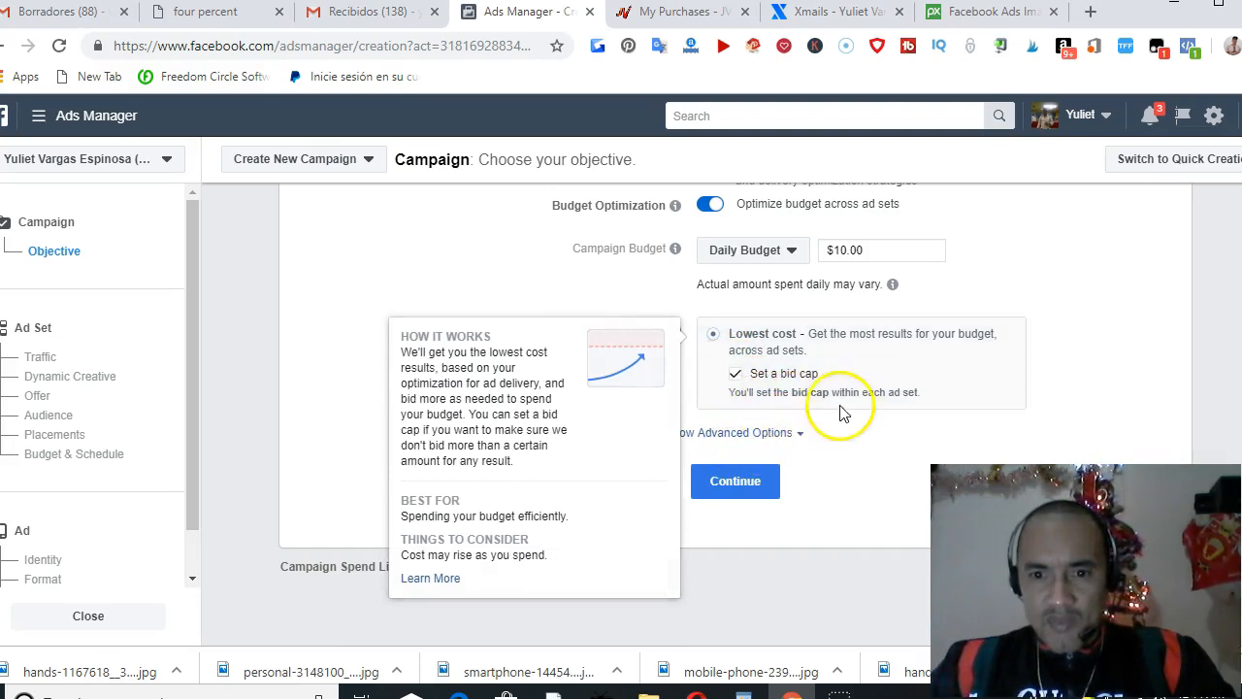
click(744, 475)
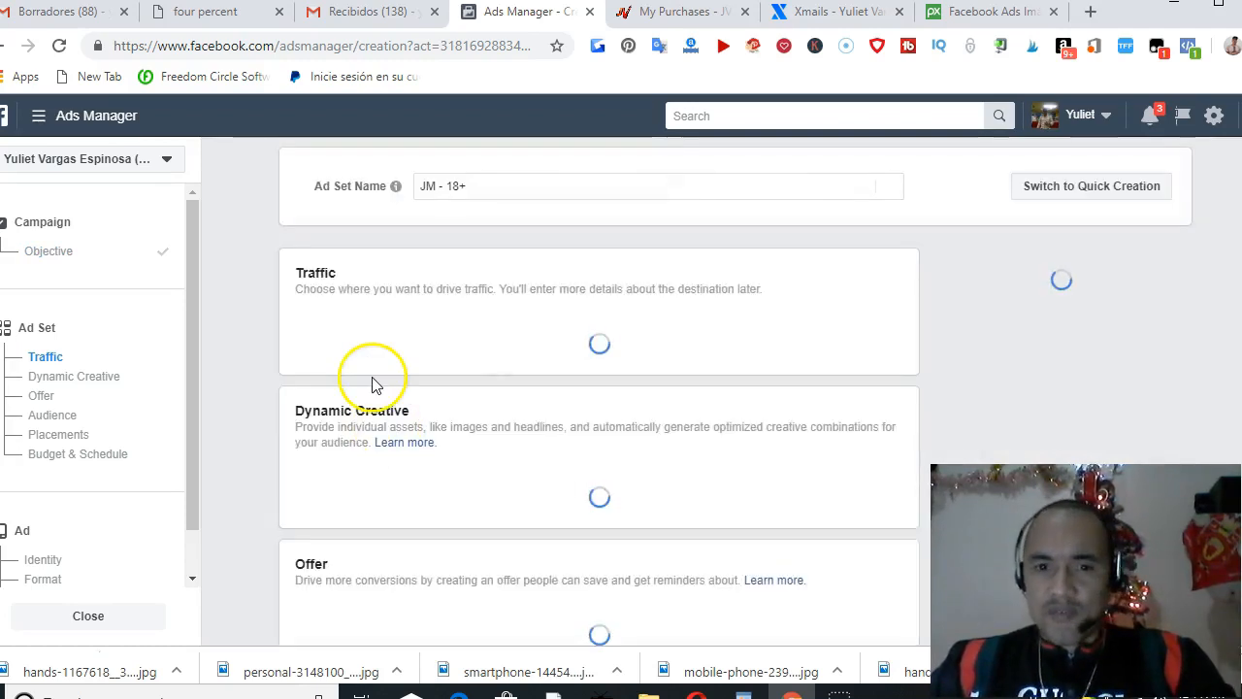
Step: Rename the ad set as trafic2
click(468, 184)
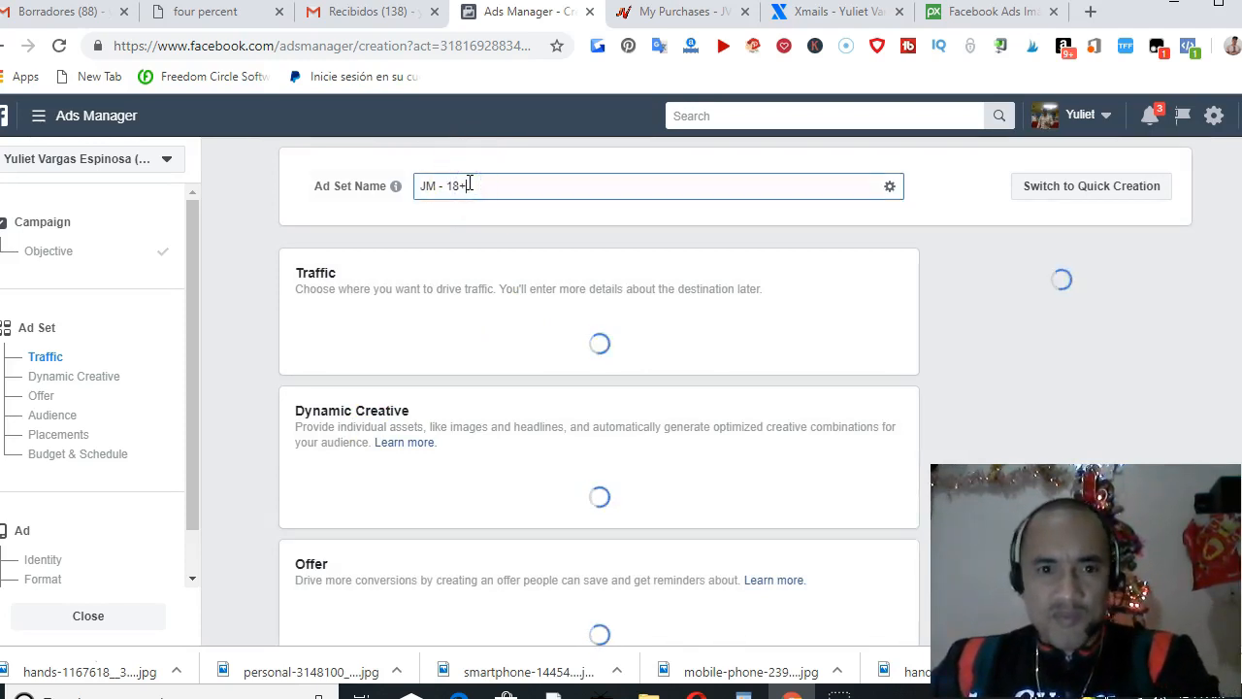
key(BackSpace)
key(BackSpace)
key(BackSpace)
key(BackSpace)
key(BackSpace)
key(BackSpace)
key(BackSpace)
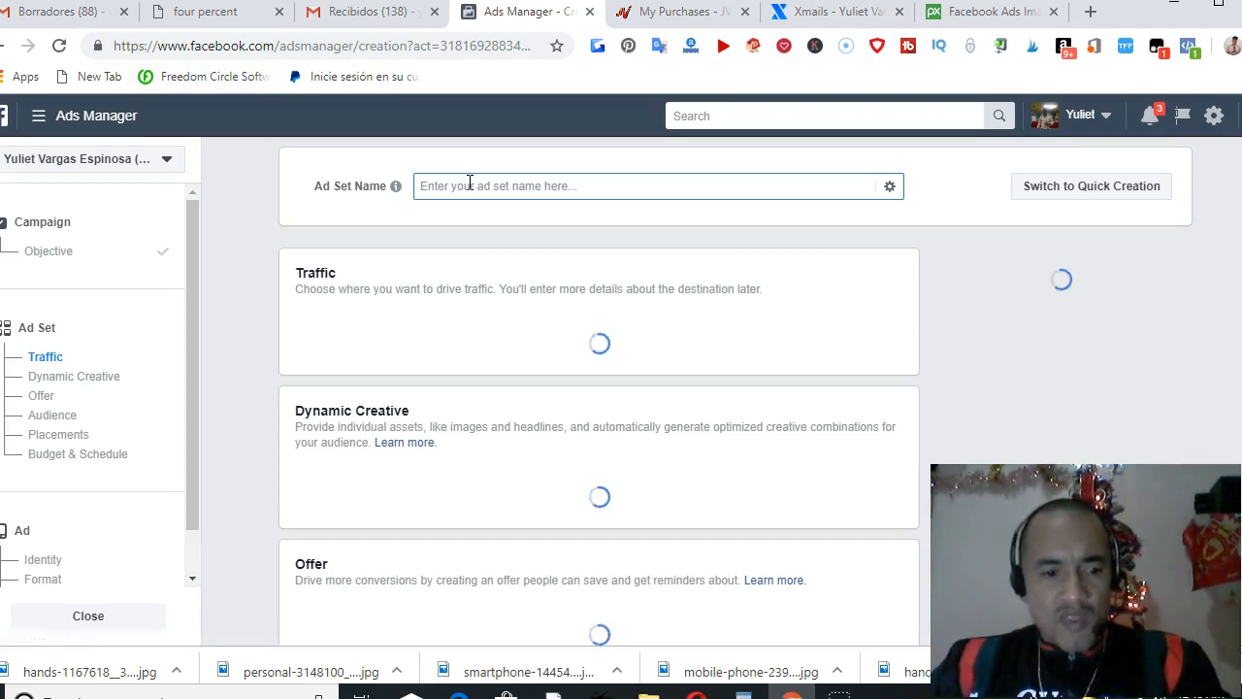
text(trafic2)
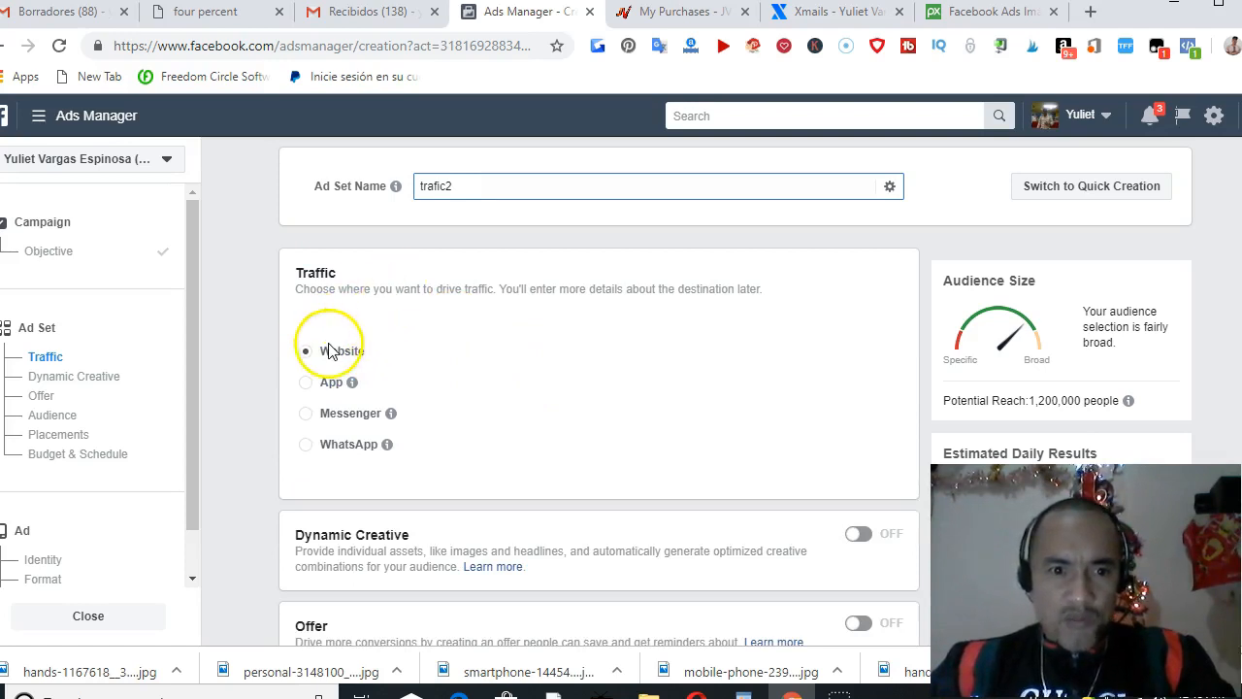
Step: Open the saved audiences list and compare the targeting of promo.insta, digital marketing, health promotions and emprendedores
scroll(500, 325, down, 3)
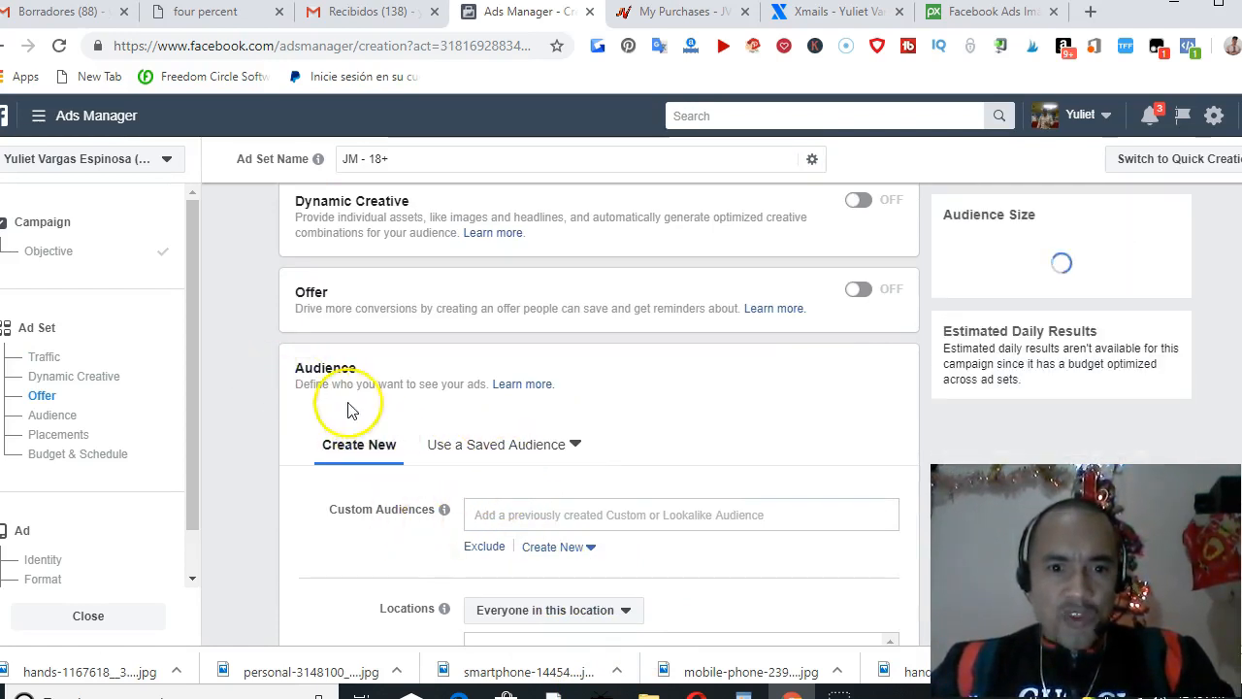
click(535, 454)
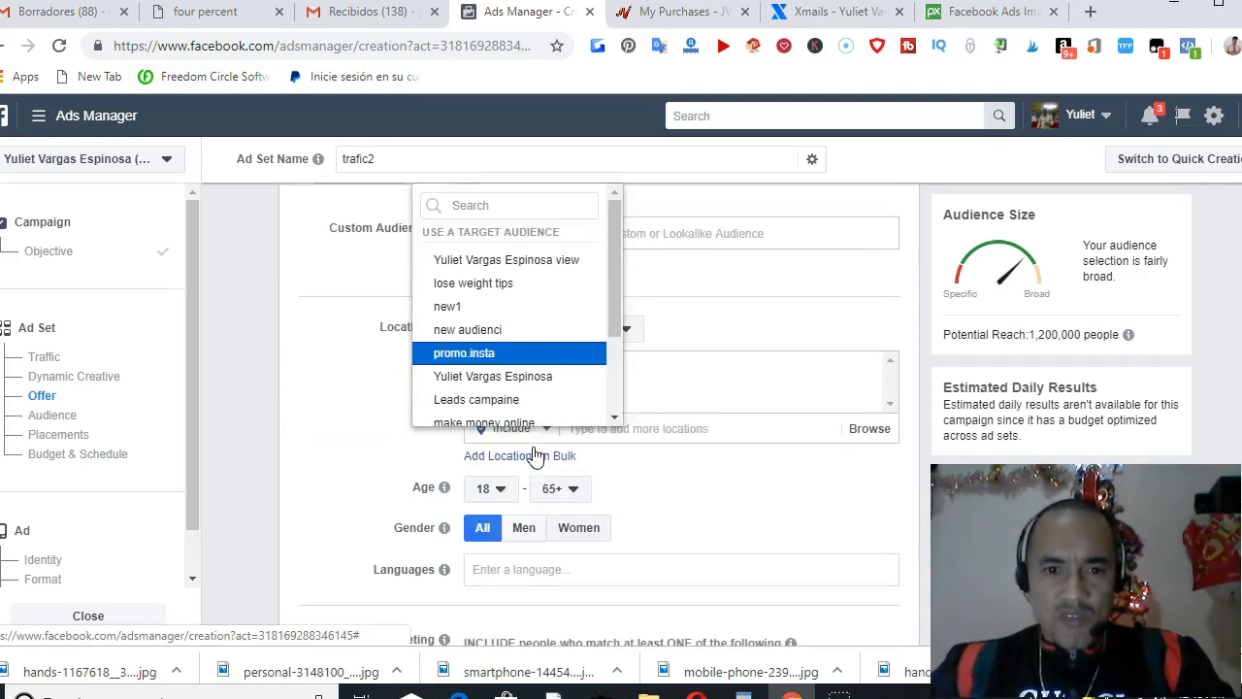
scroll(456, 408, down, 1)
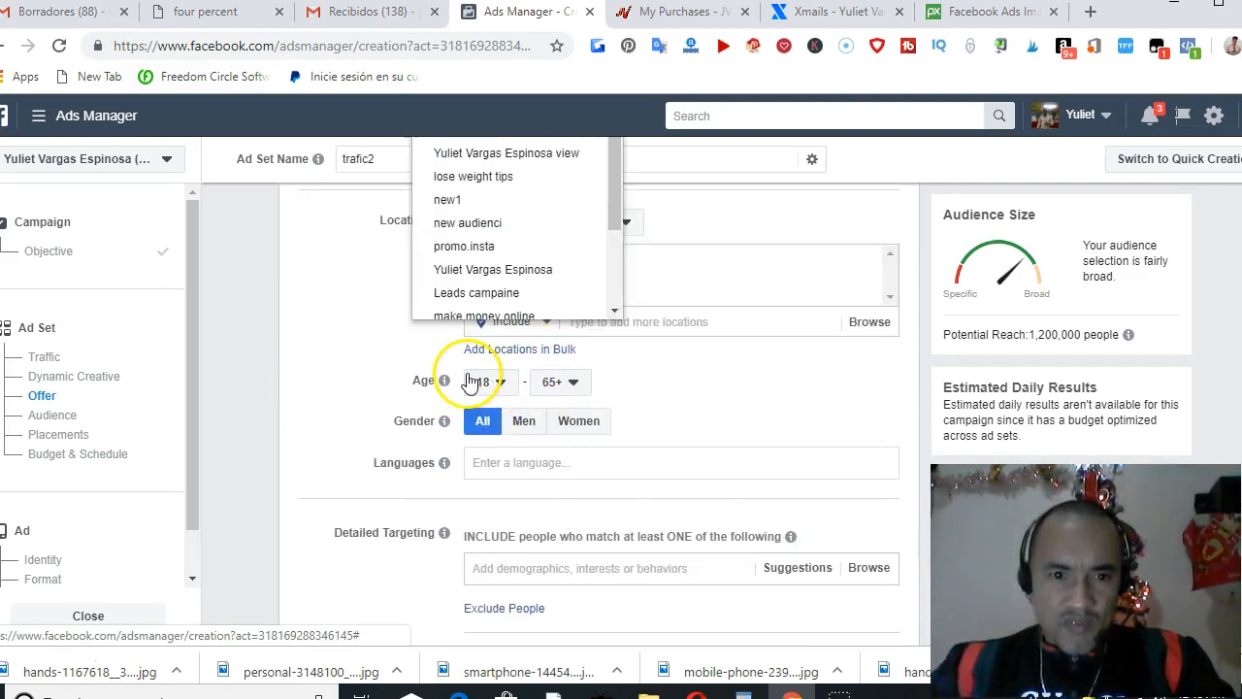
scroll(477, 369, up, 2)
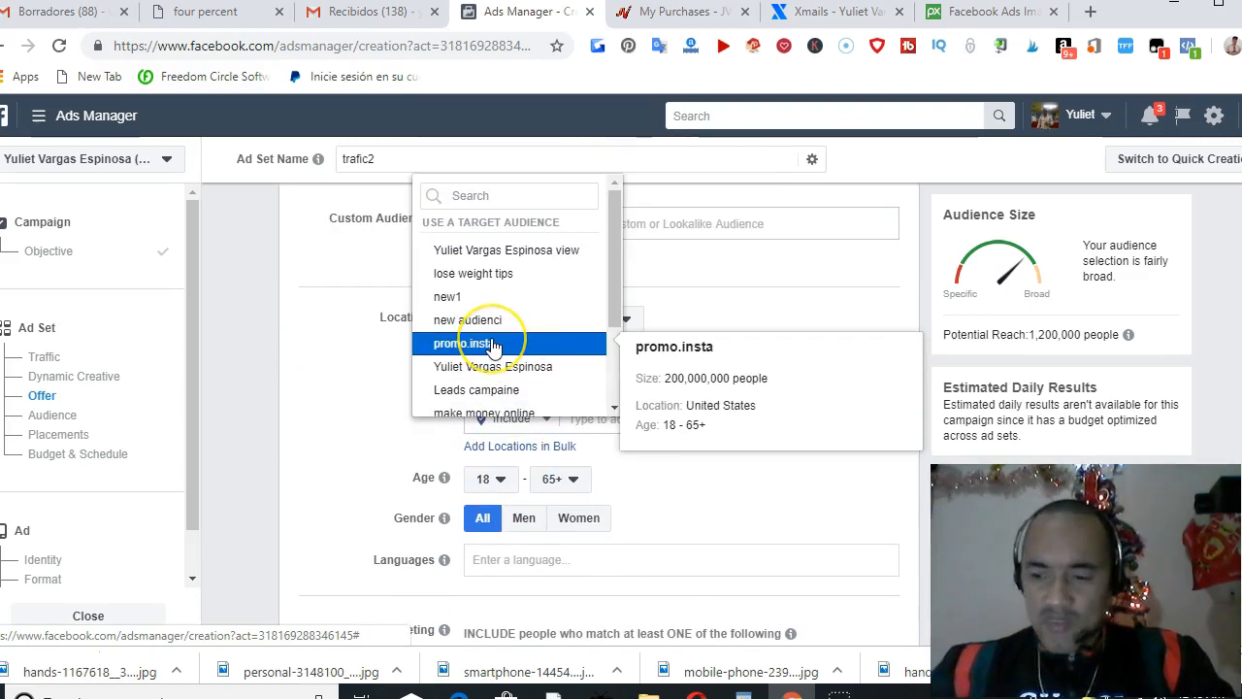
right_click(494, 345)
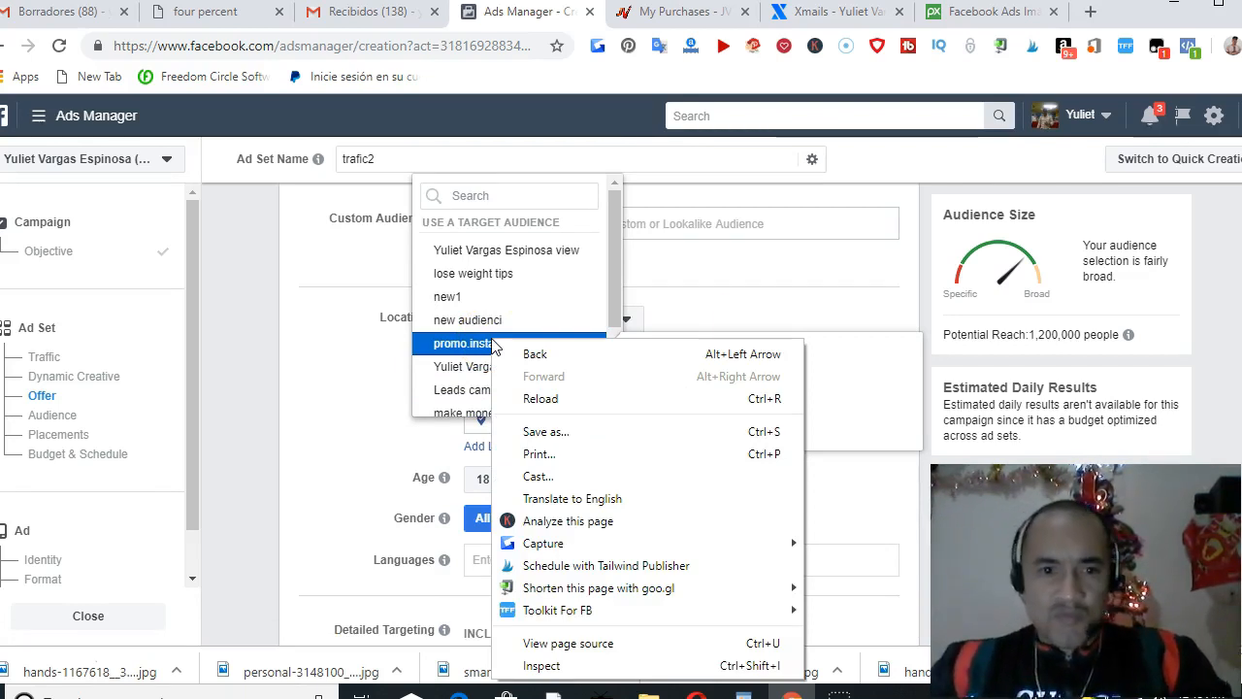
click(272, 337)
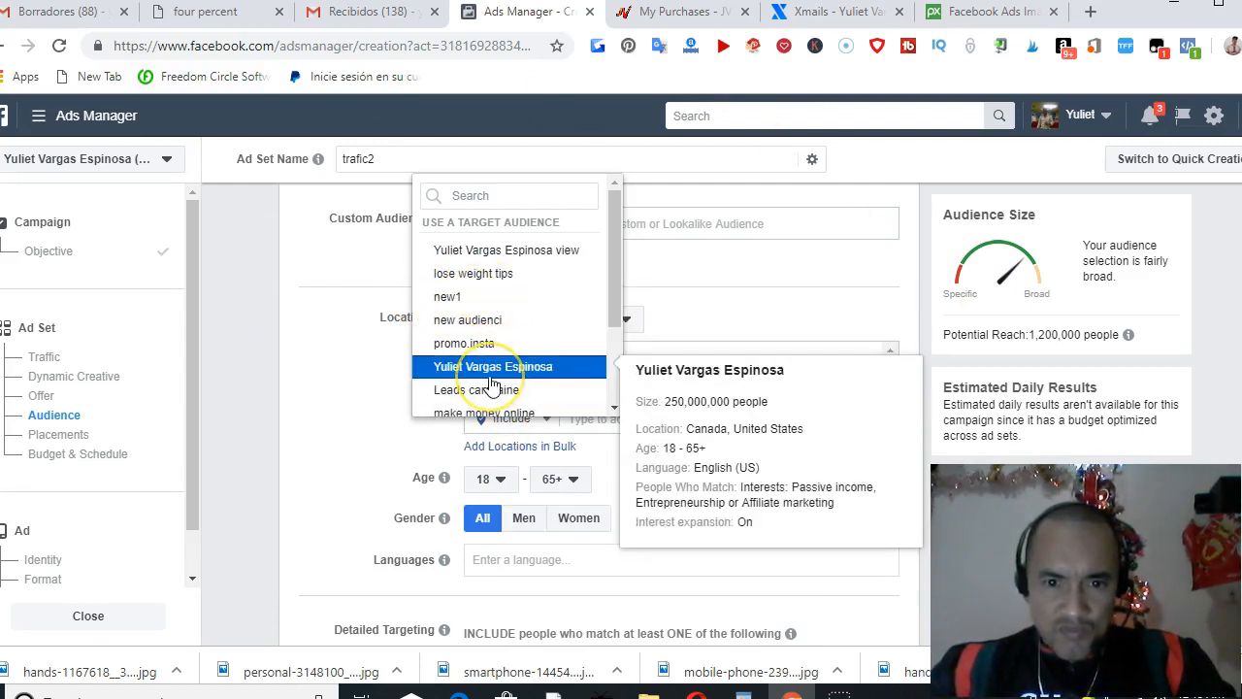
scroll(490, 386, down, 2)
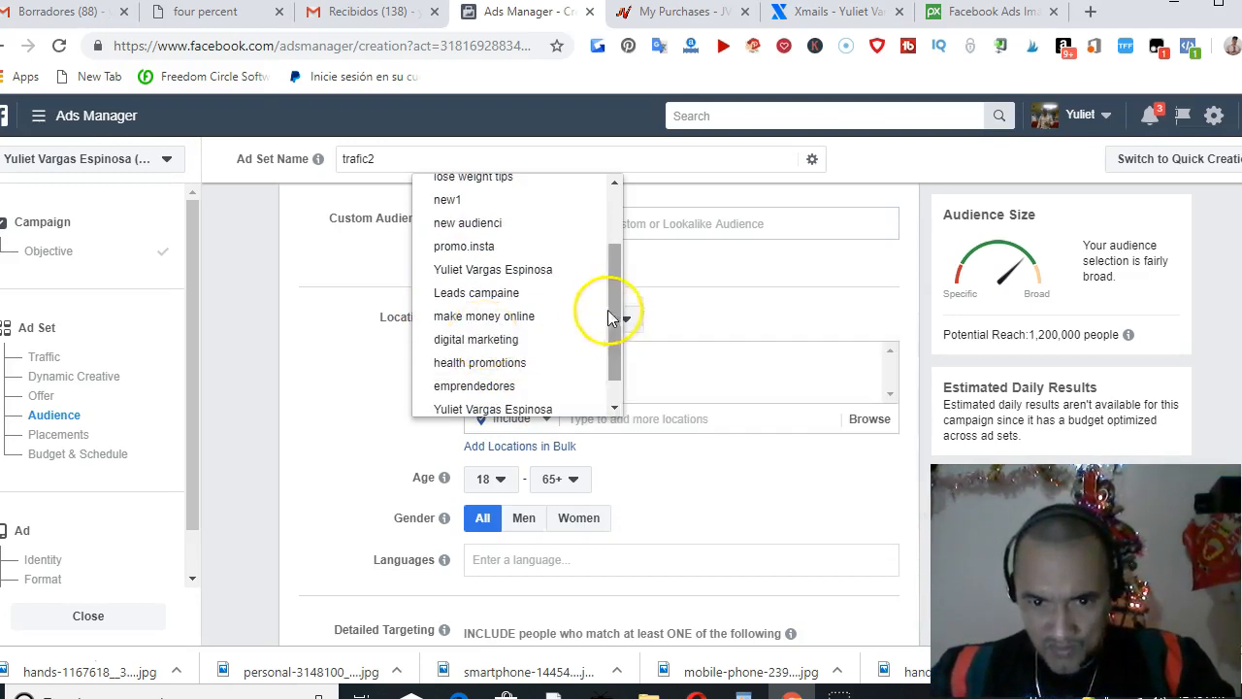
click(480, 341)
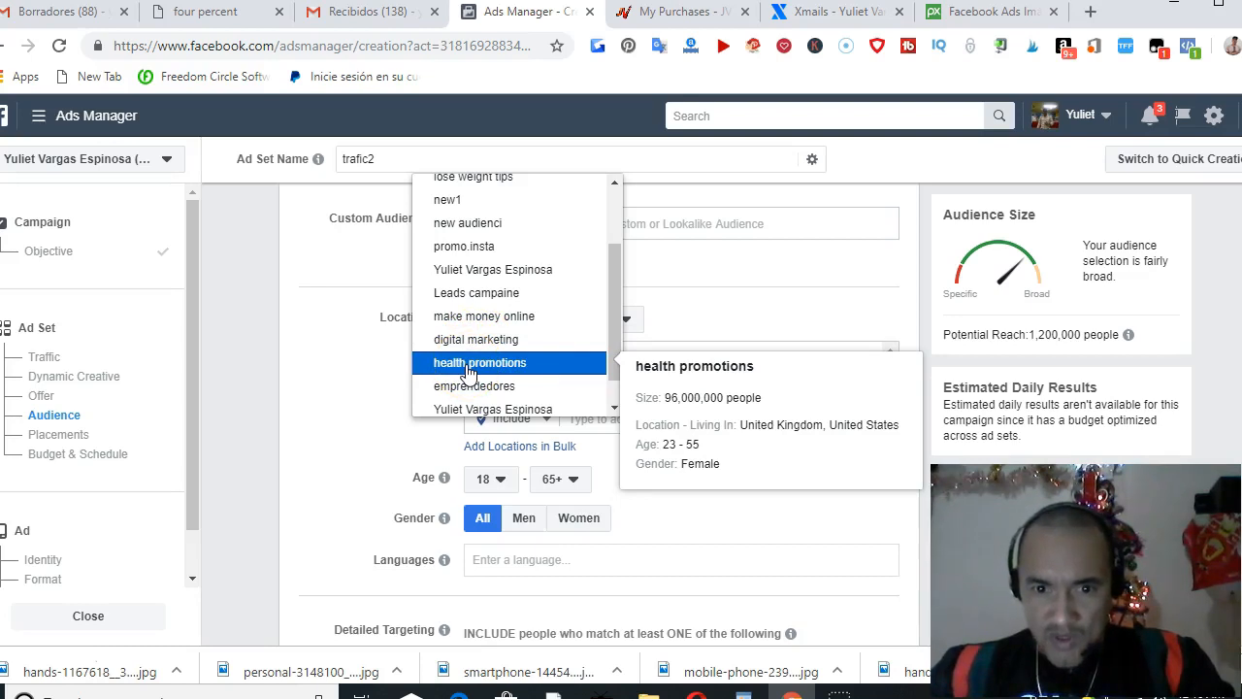
click(469, 344)
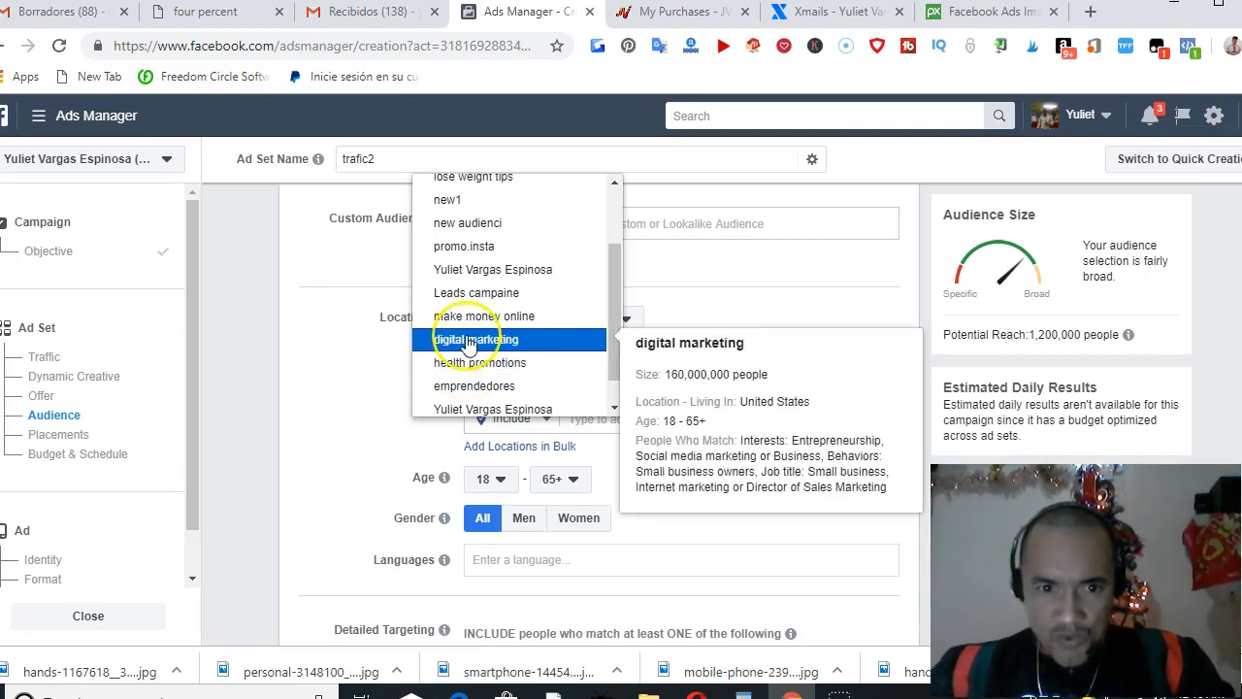
click(469, 388)
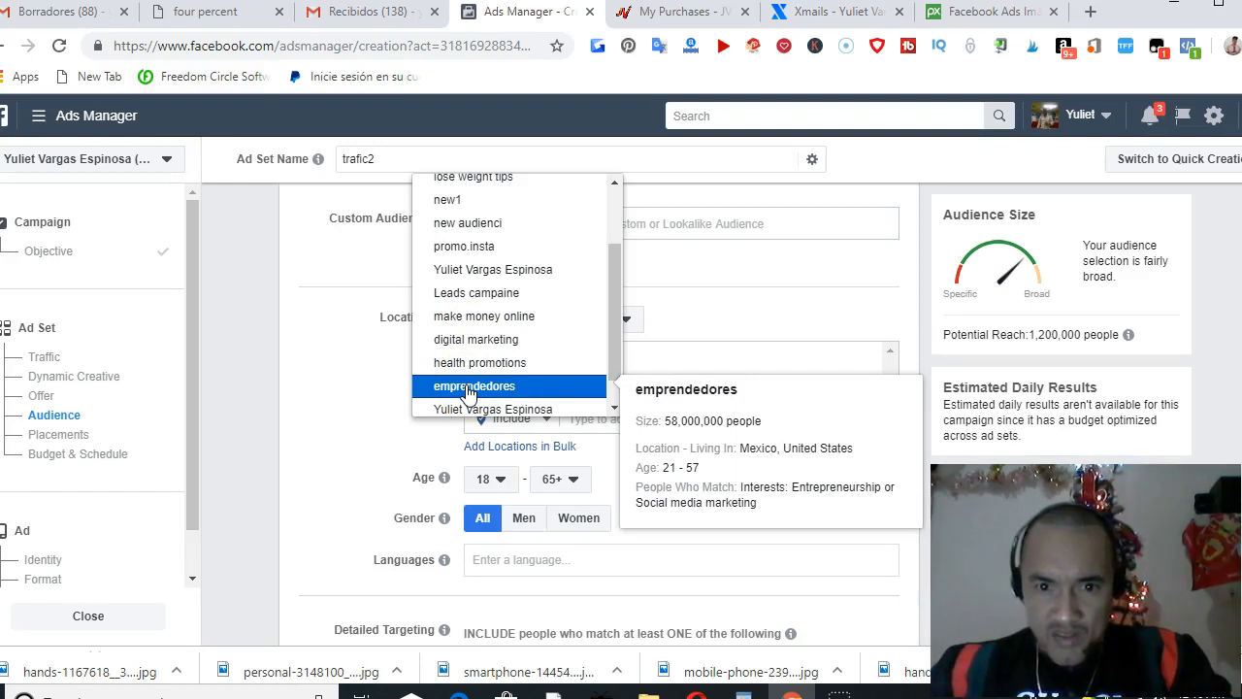
click(473, 392)
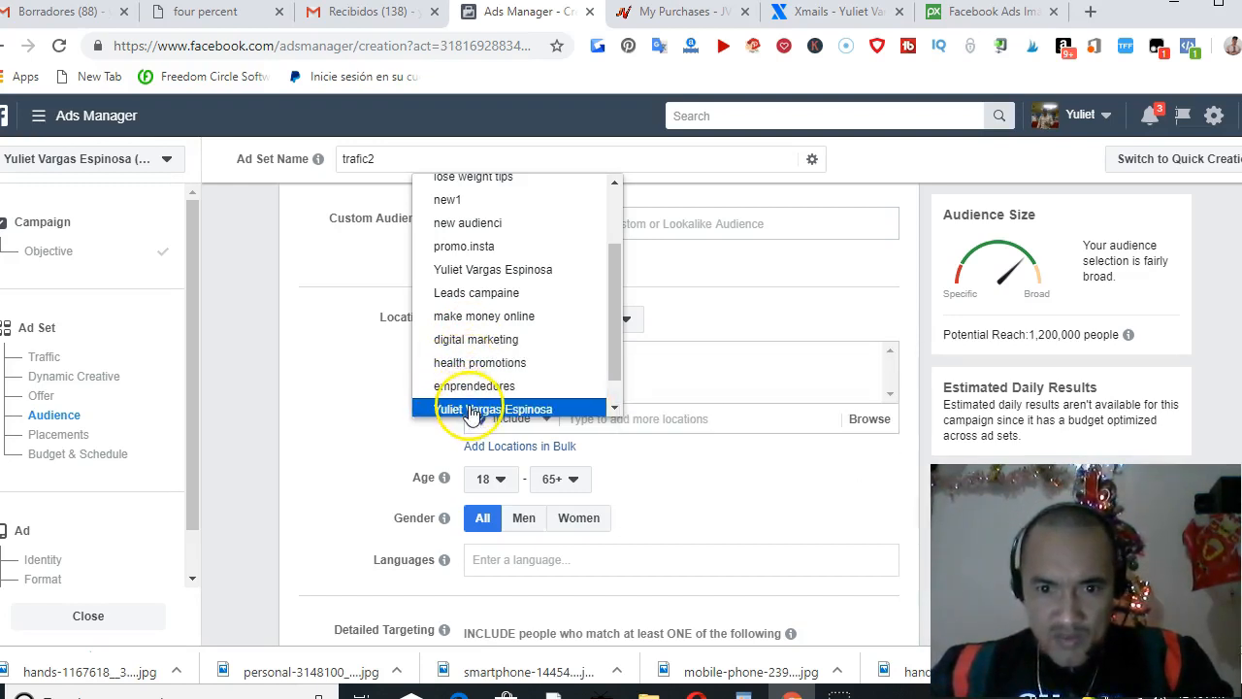
Step: Compare the targeting details of the saved audiences Leads campaine, promo.insta, new audienci and new1
click(487, 296)
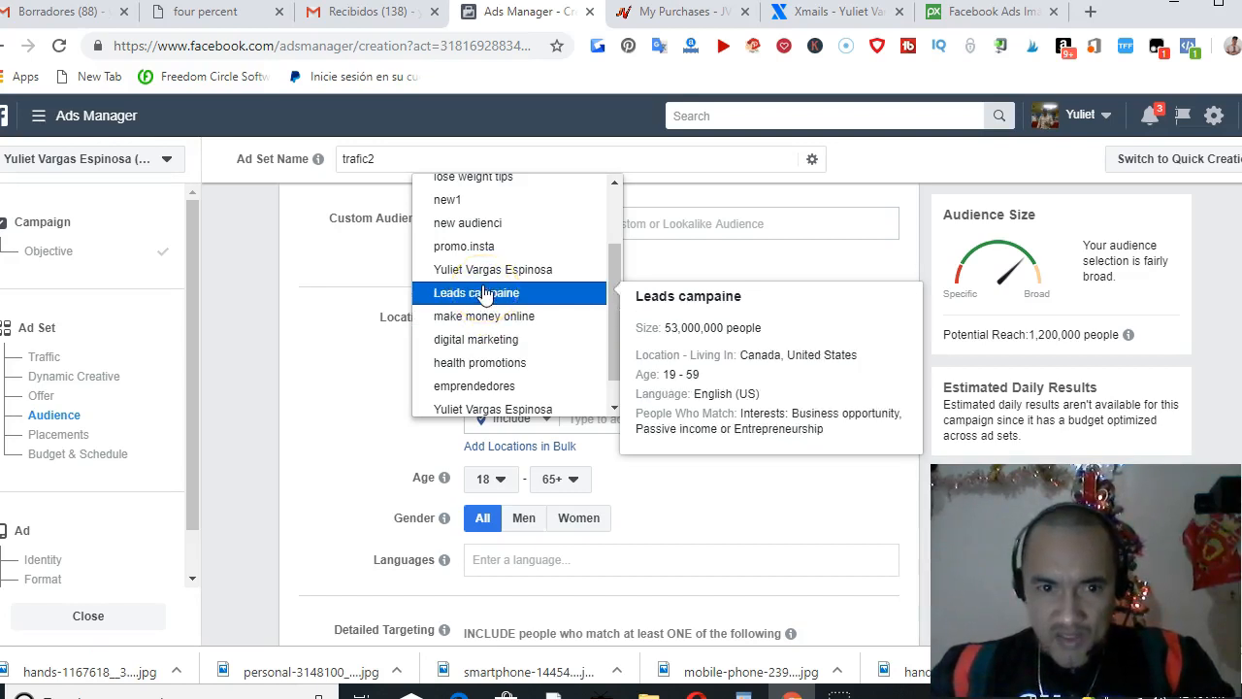
click(475, 247)
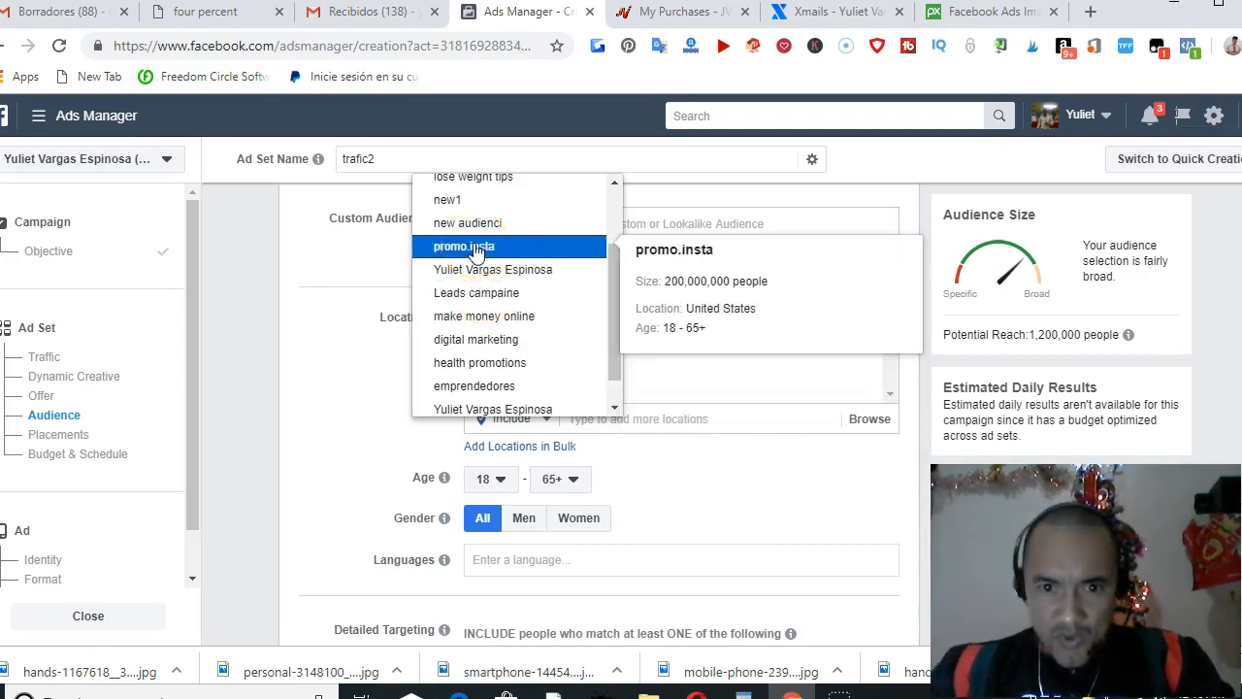
click(472, 224)
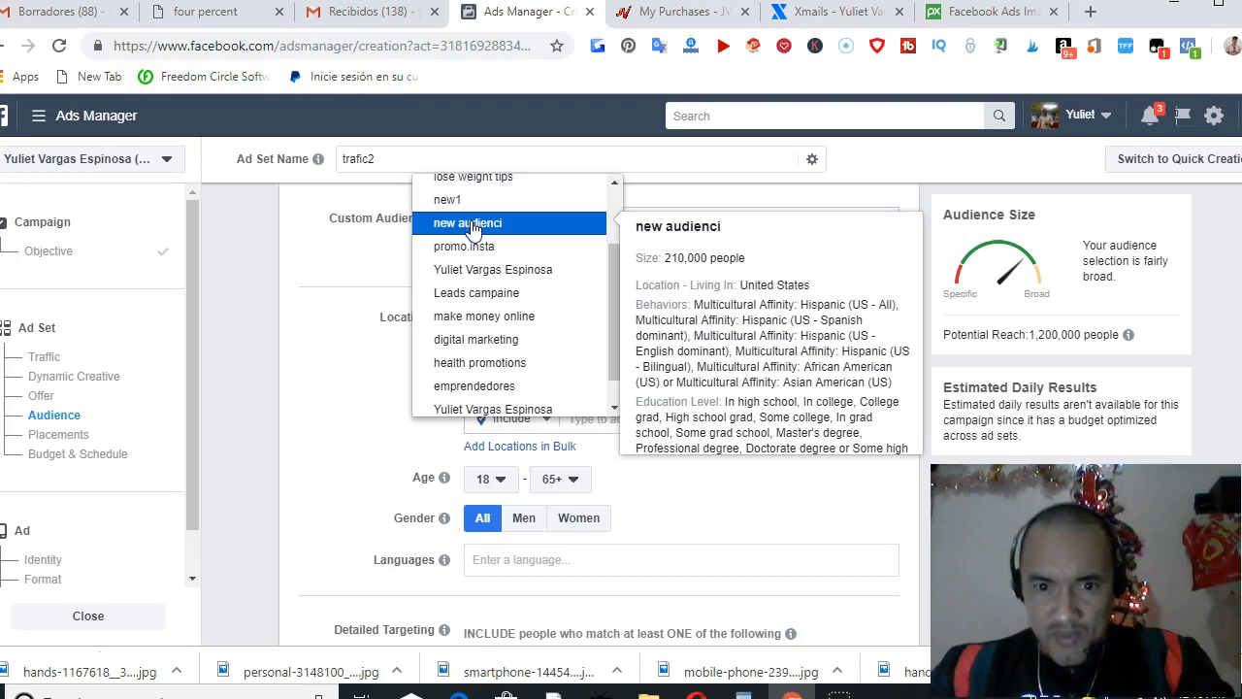
scroll(466, 222, up, 2)
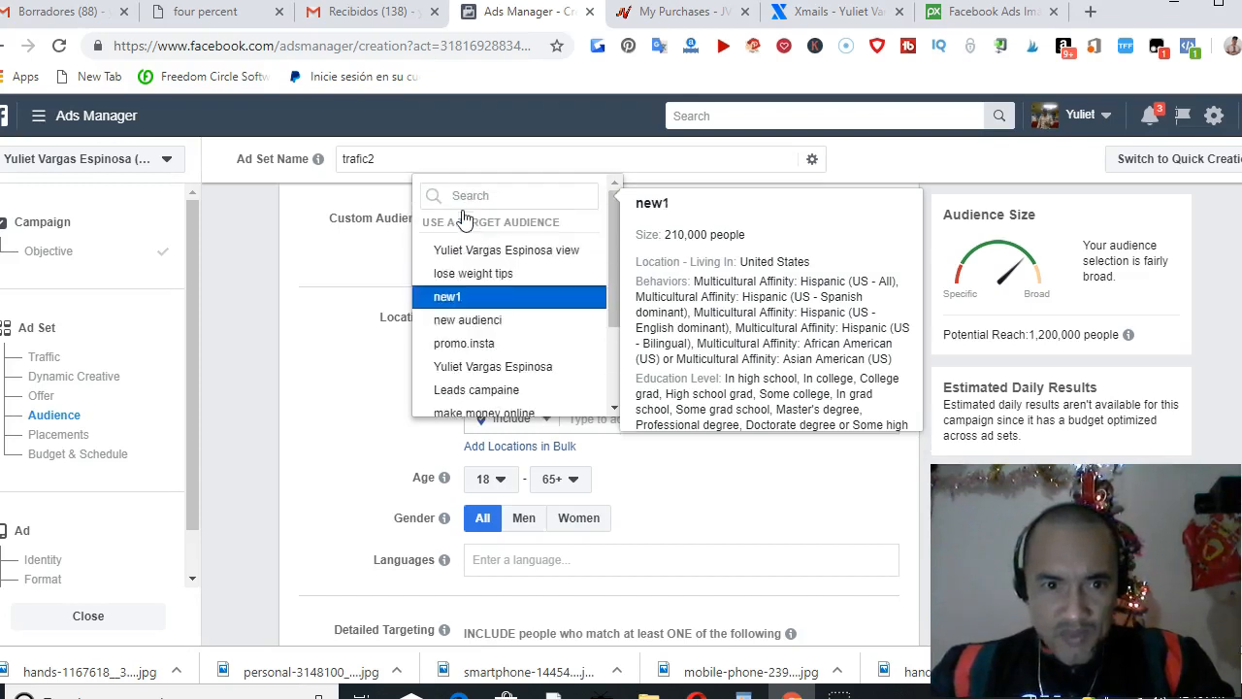
click(465, 298)
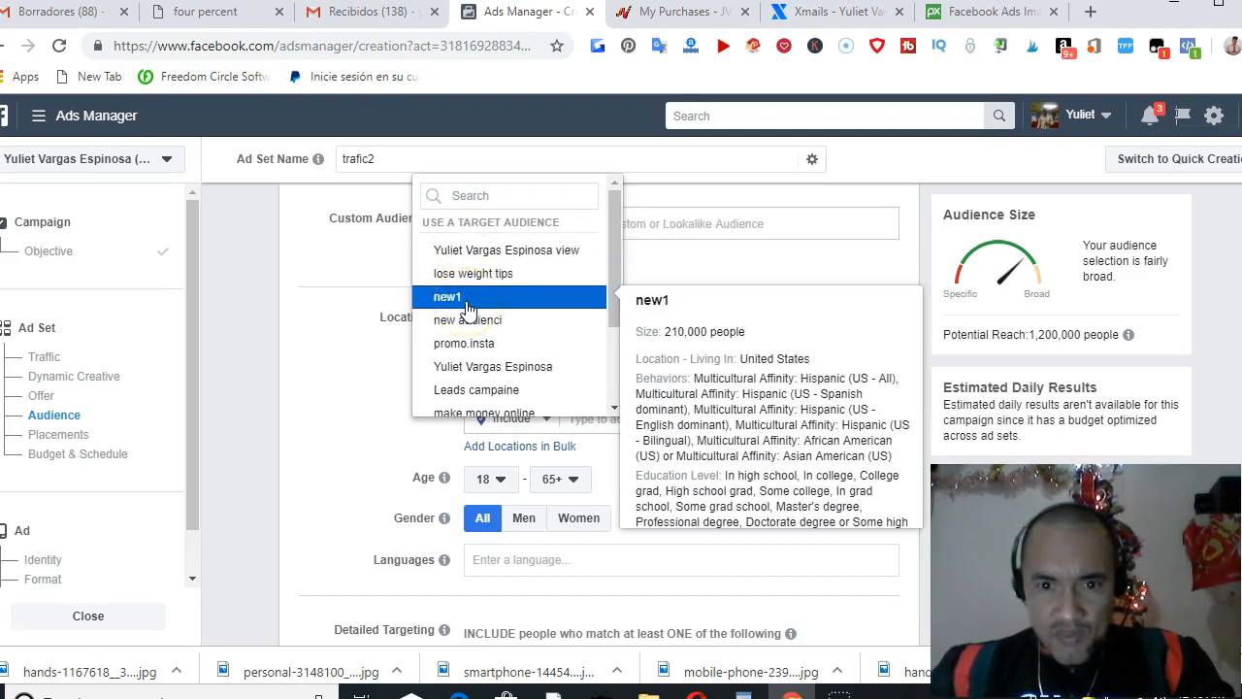
click(463, 281)
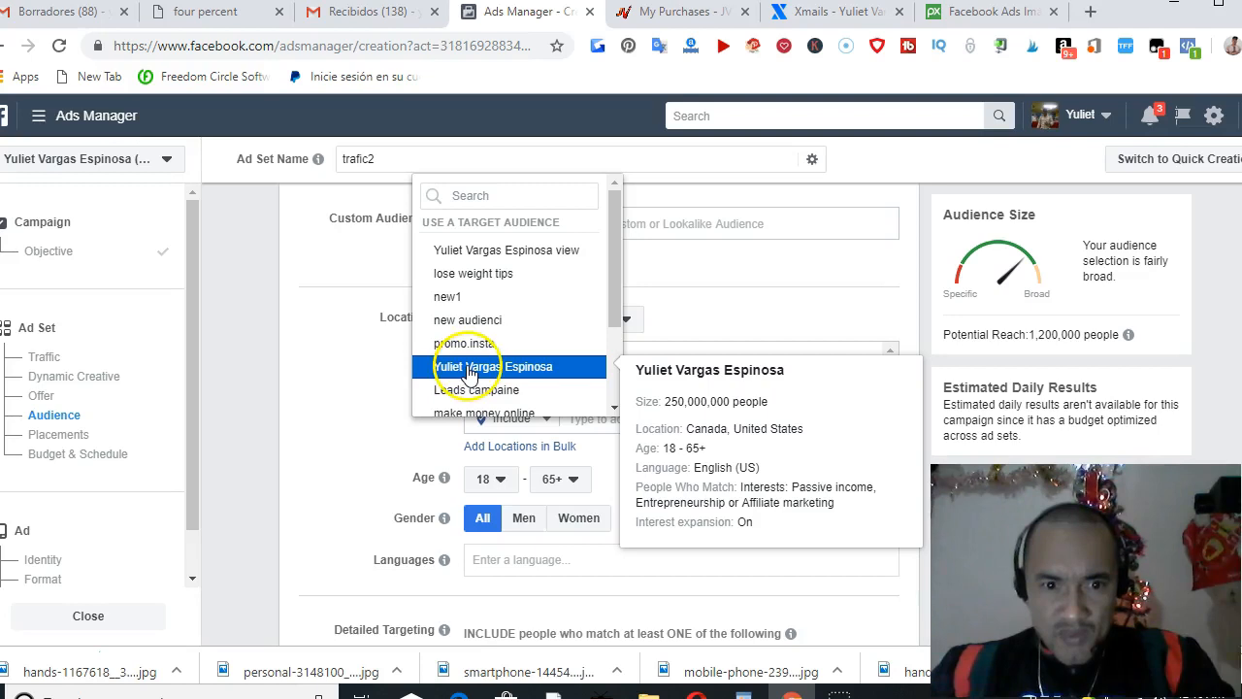
Step: Apply the saved audience with location Mexico, United States (not the Living In version), age 21 - 55 and language Spanish (Spain)
scroll(485, 393, down, 3)
scroll(490, 399, down, 1)
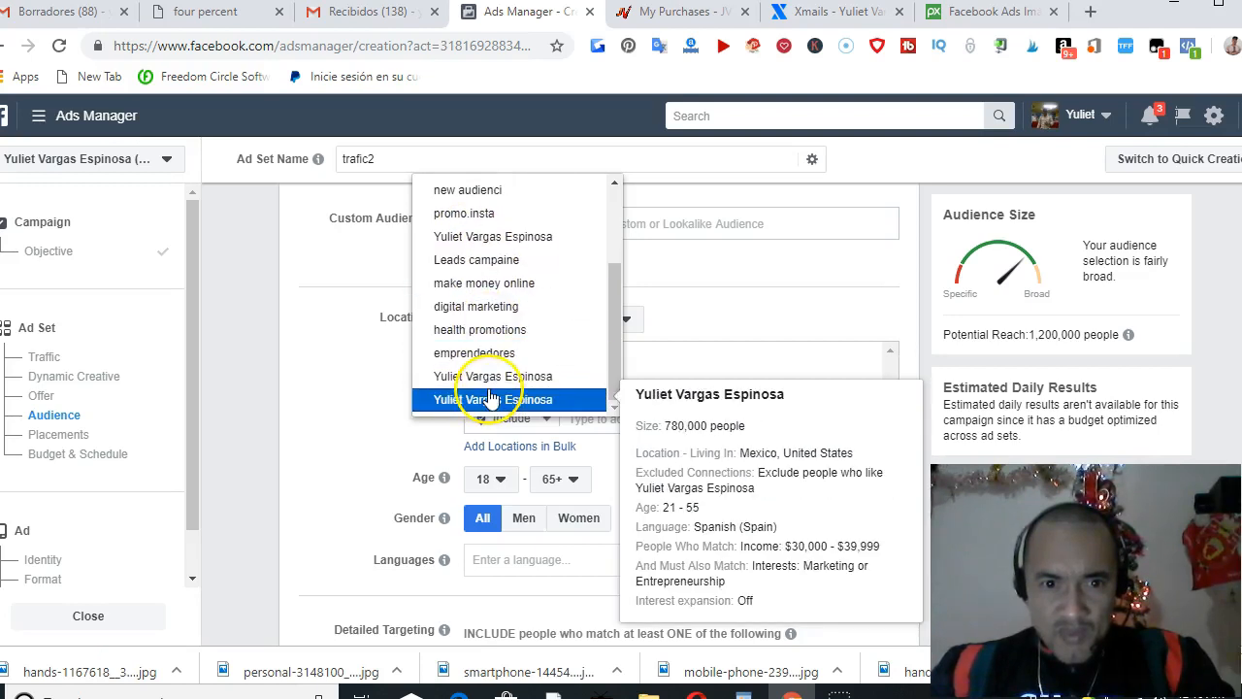
click(485, 308)
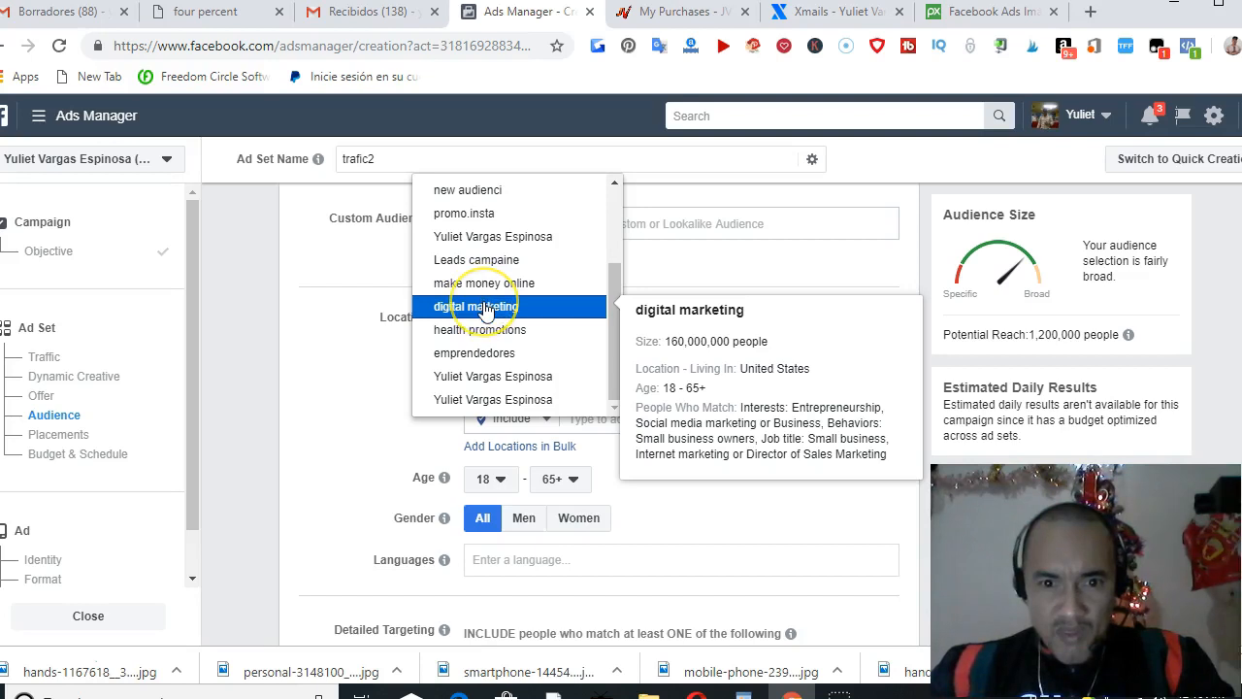
click(479, 327)
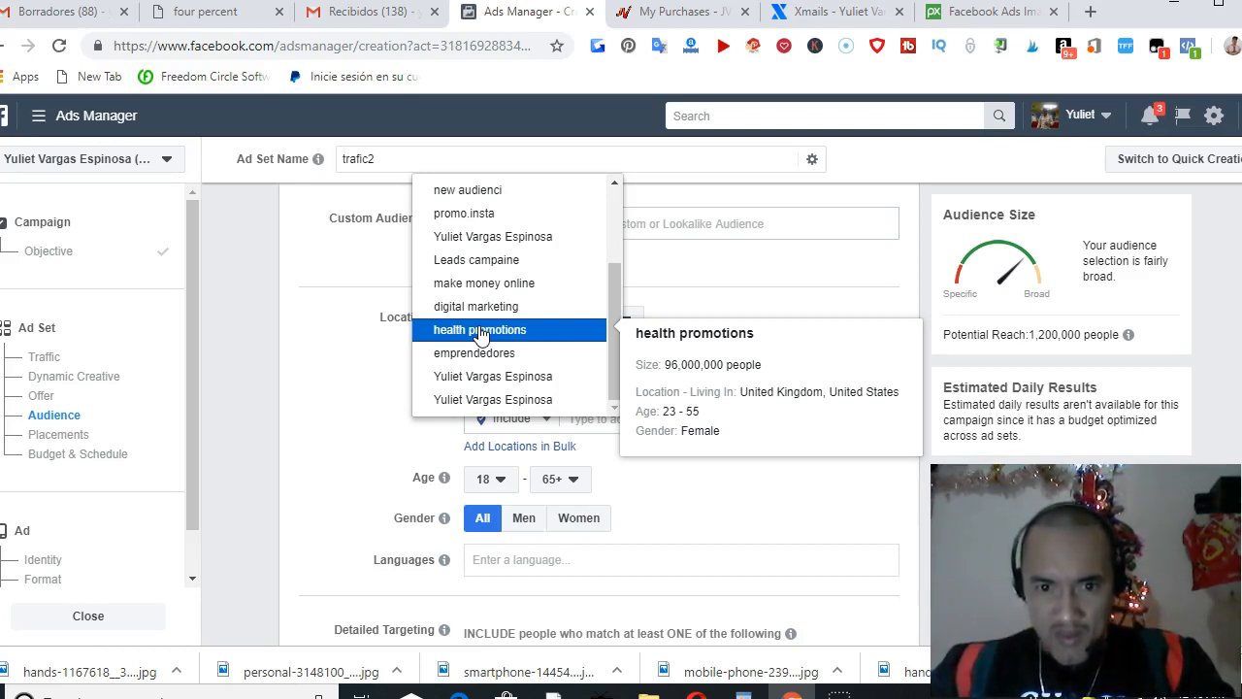
click(477, 354)
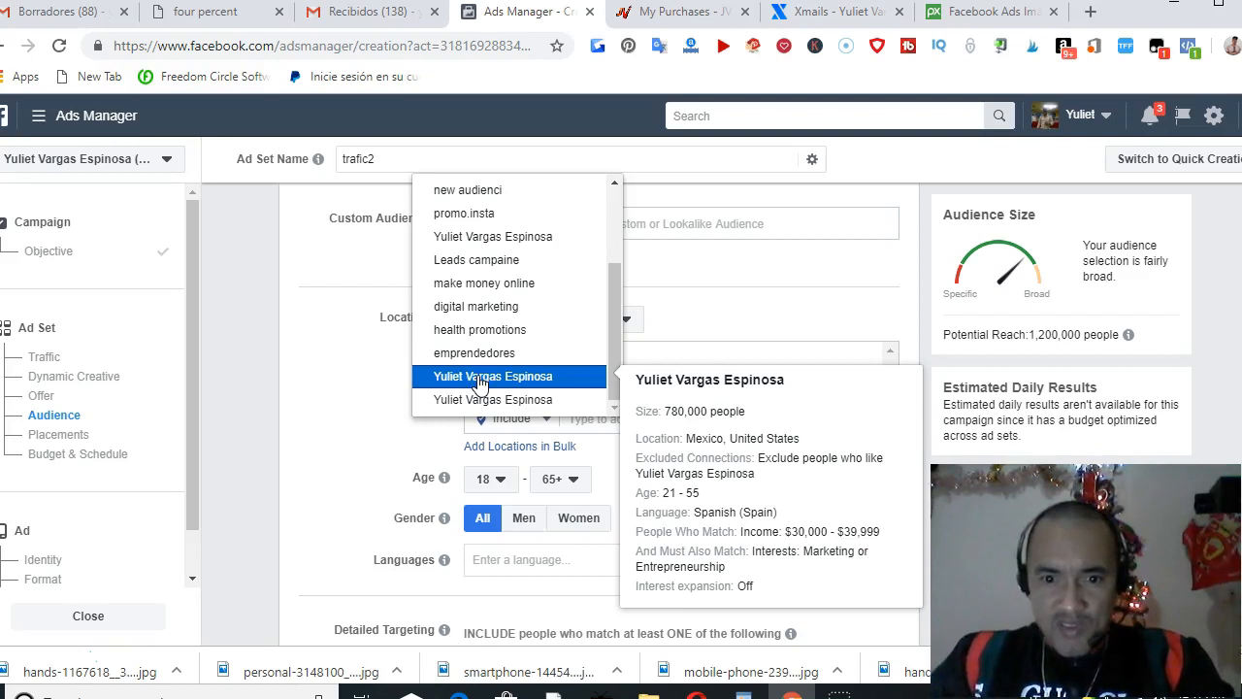
click(480, 378)
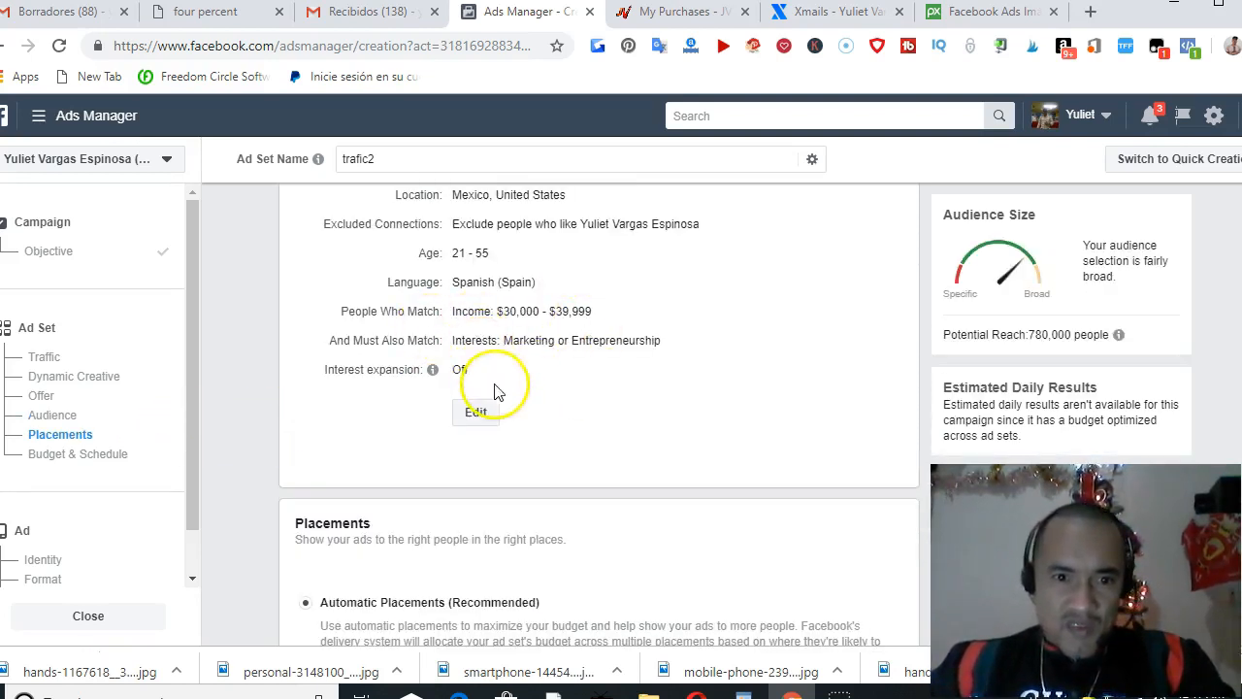
Step: Examine the applied audience's criteria, the placement options and the budget and schedule settings of the ad set
scroll(561, 361, up, 2)
scroll(561, 361, up, 1)
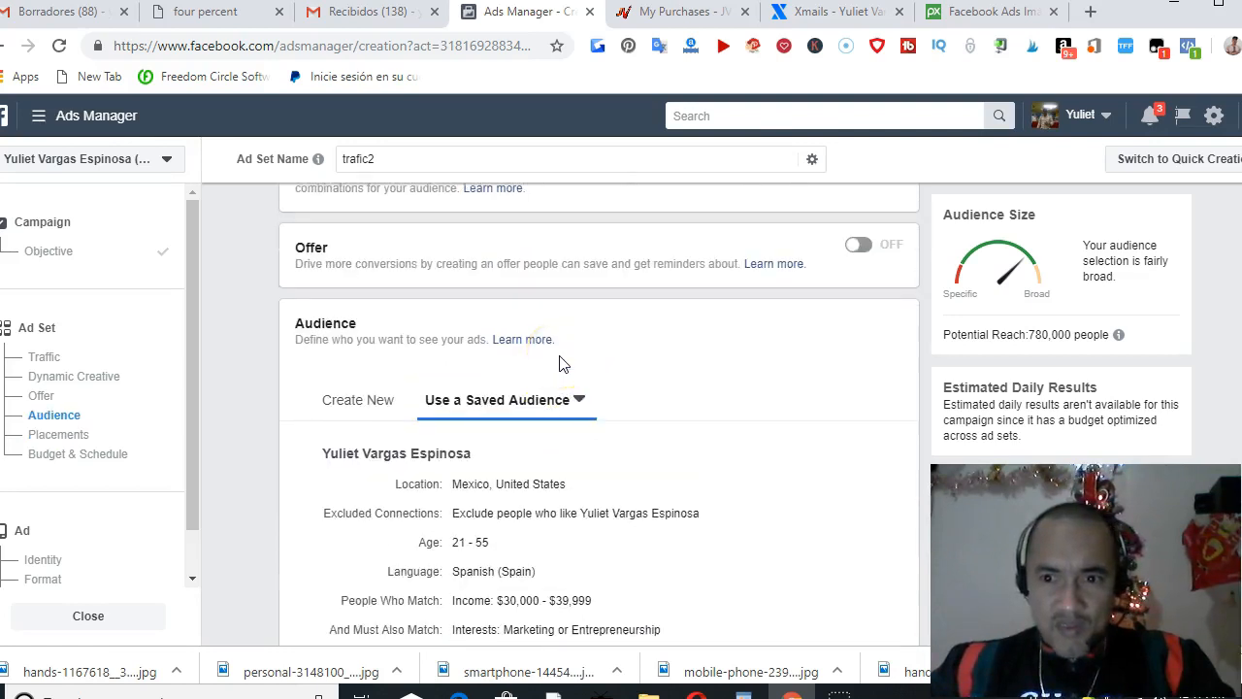
scroll(561, 361, down, 4)
scroll(560, 361, down, 2)
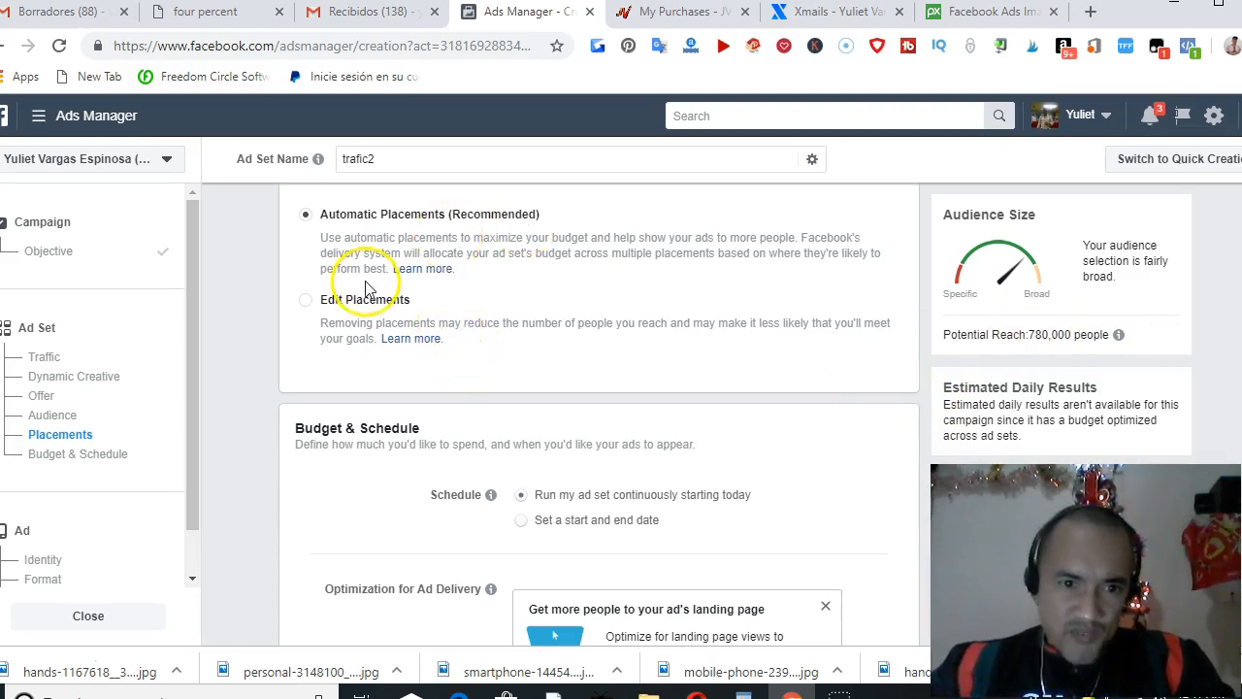
scroll(366, 288, up, 5)
scroll(366, 288, up, 1)
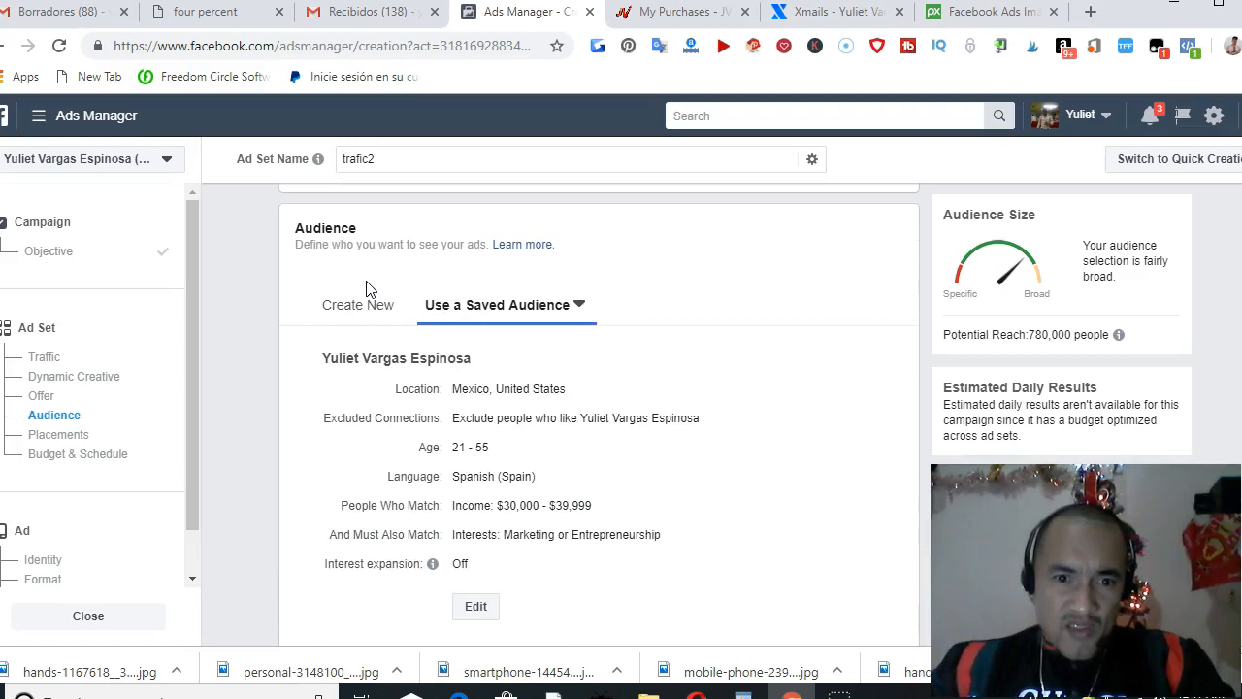
scroll(367, 285, down, 10)
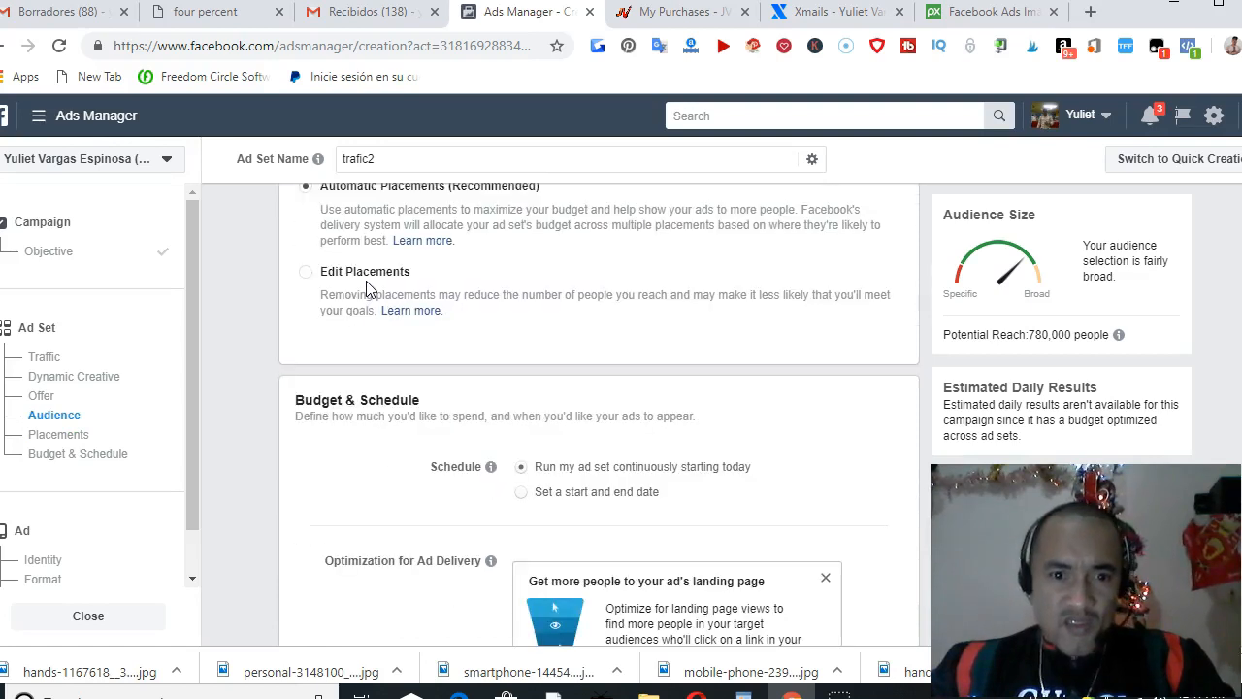
scroll(369, 289, down, 1)
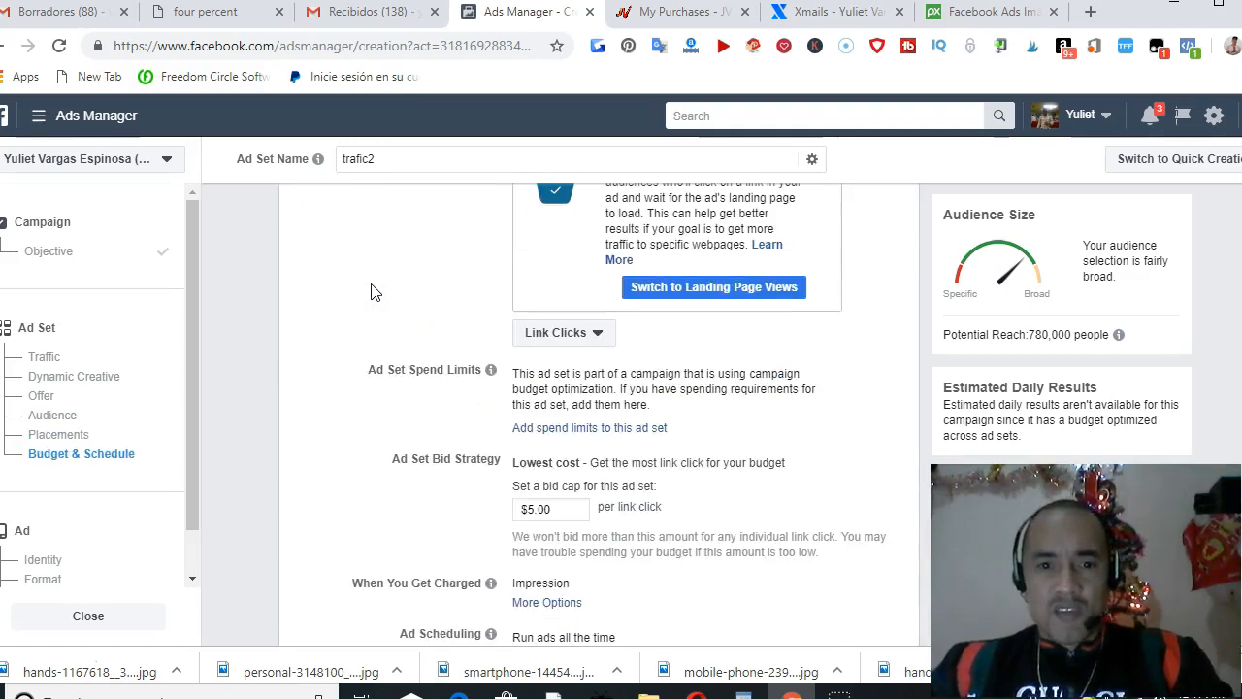
Step: Set the ad set's bid cap to $1.00 per link click
scroll(374, 292, down, 2)
scroll(417, 277, up, 1)
scroll(439, 393, down, 1)
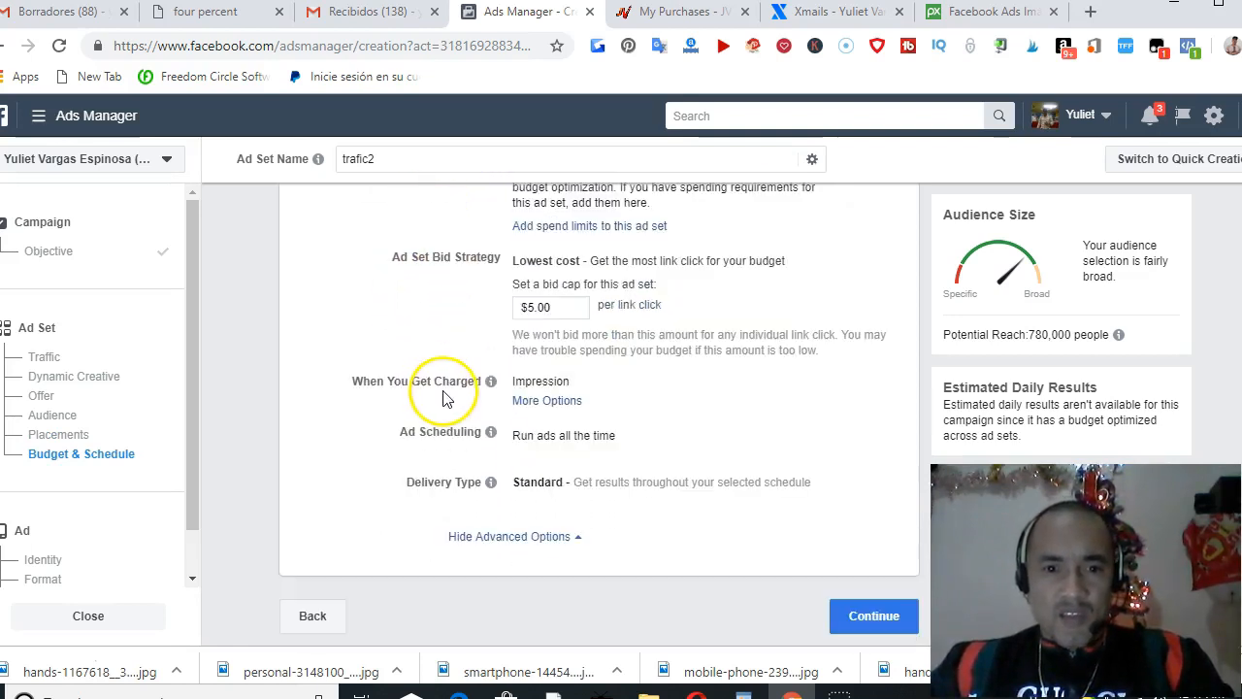
click(531, 308)
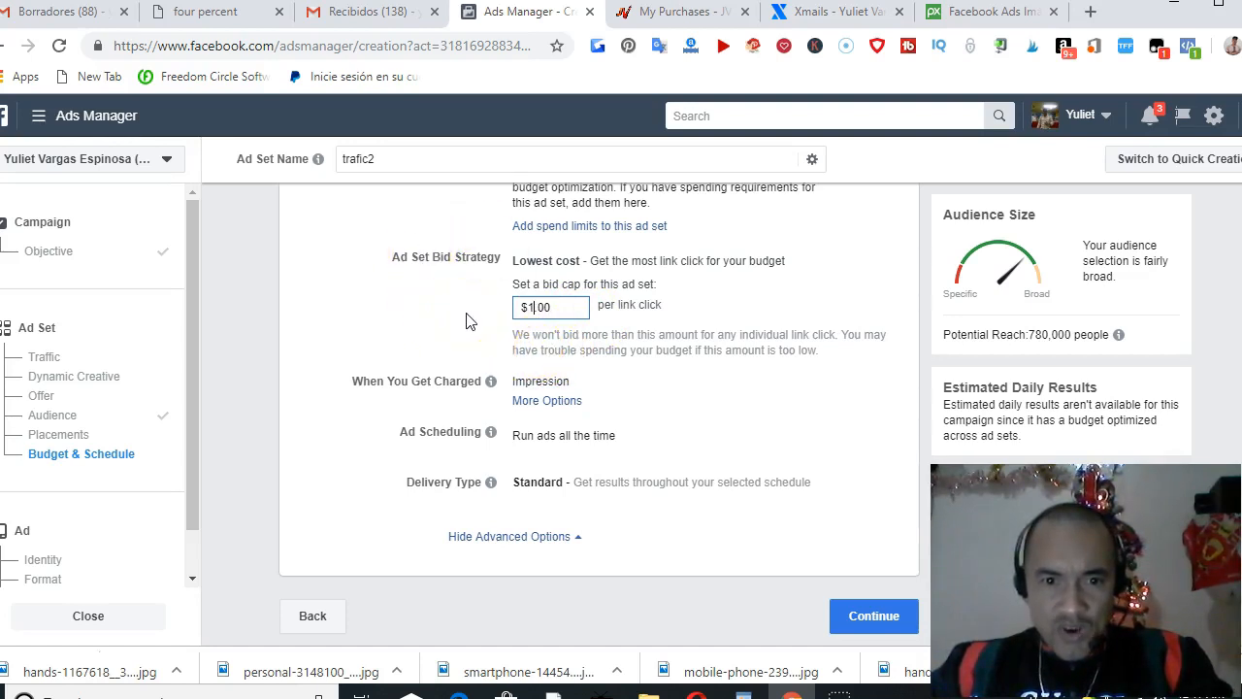
Step: Set the ad set to be charged per Link Click (CPC) and its bid cap to $2.00
click(538, 404)
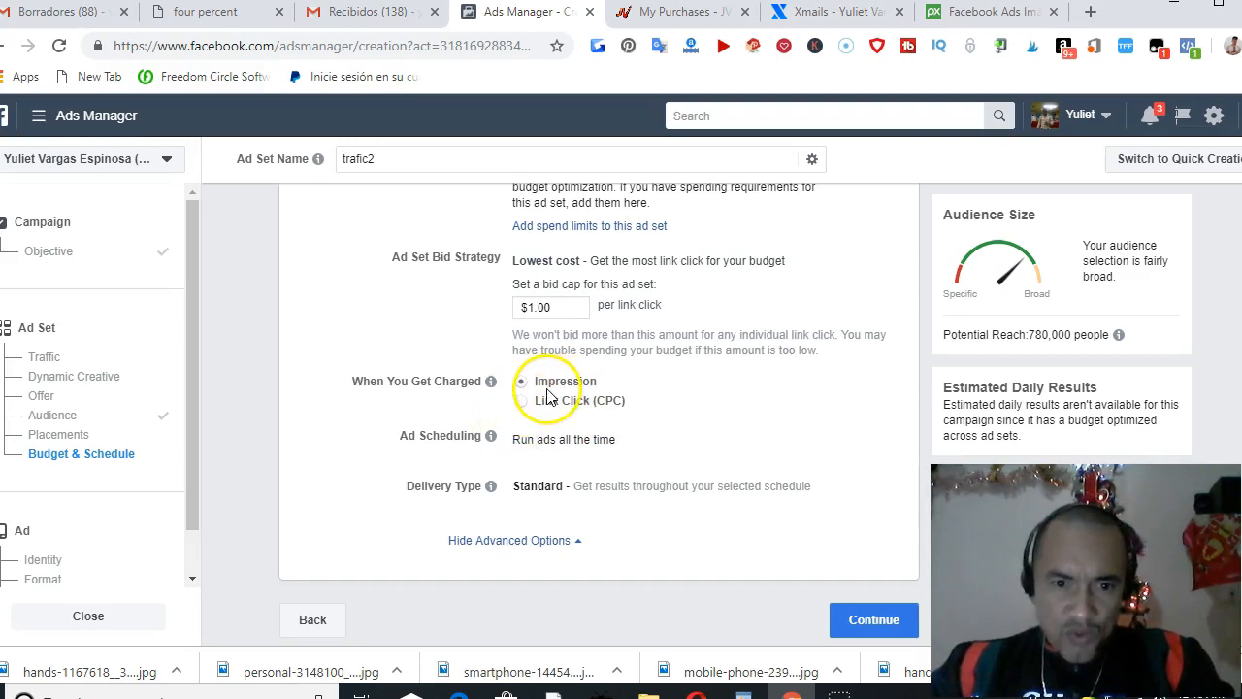
scroll(540, 424, down, 1)
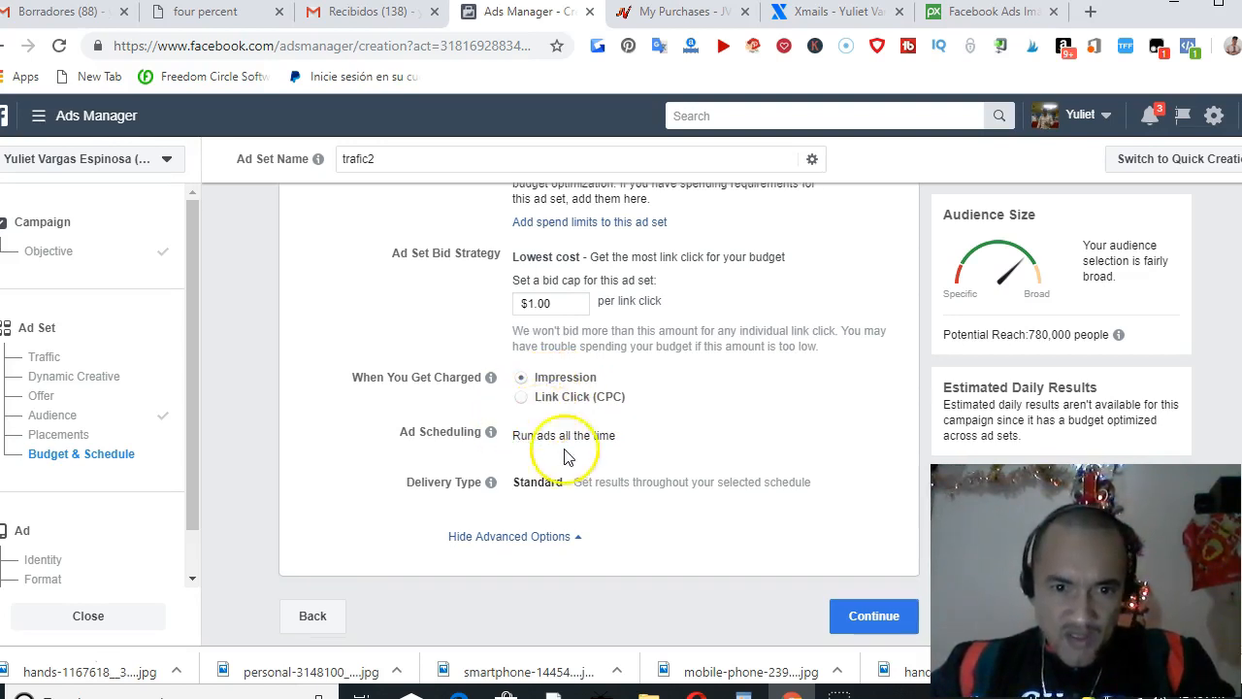
click(523, 399)
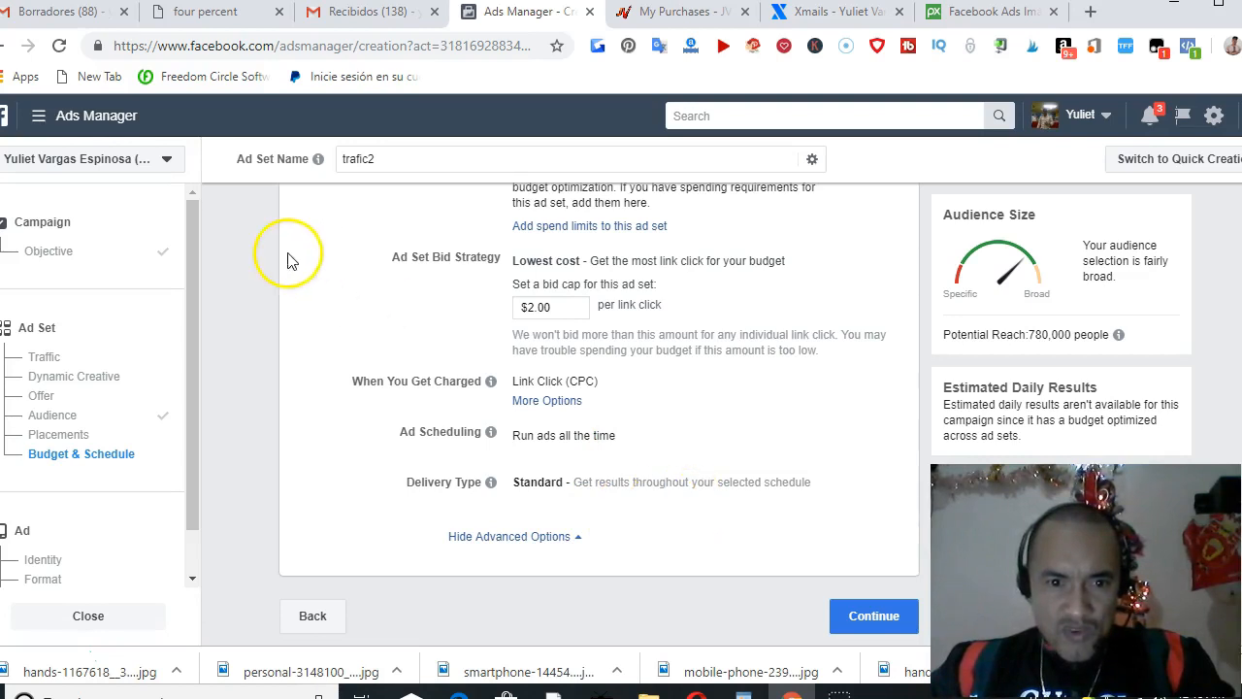
Step: Continue to the ad setup and examine the available ad formats
click(888, 621)
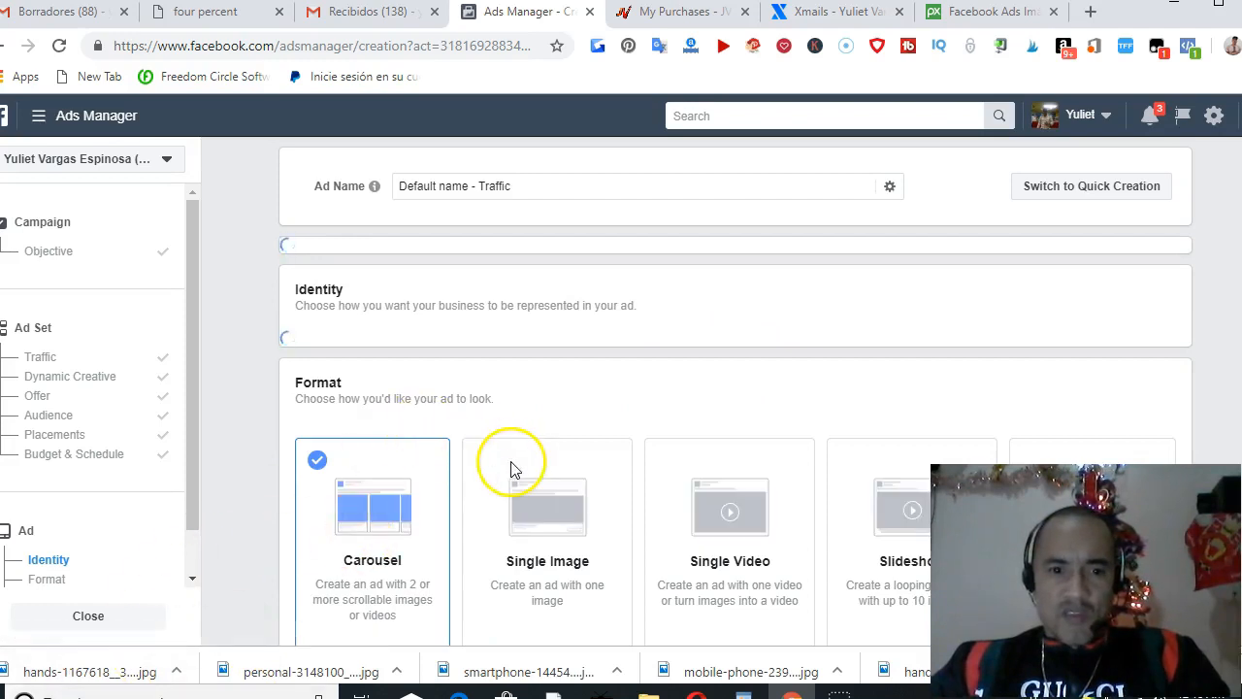
scroll(549, 466, down, 3)
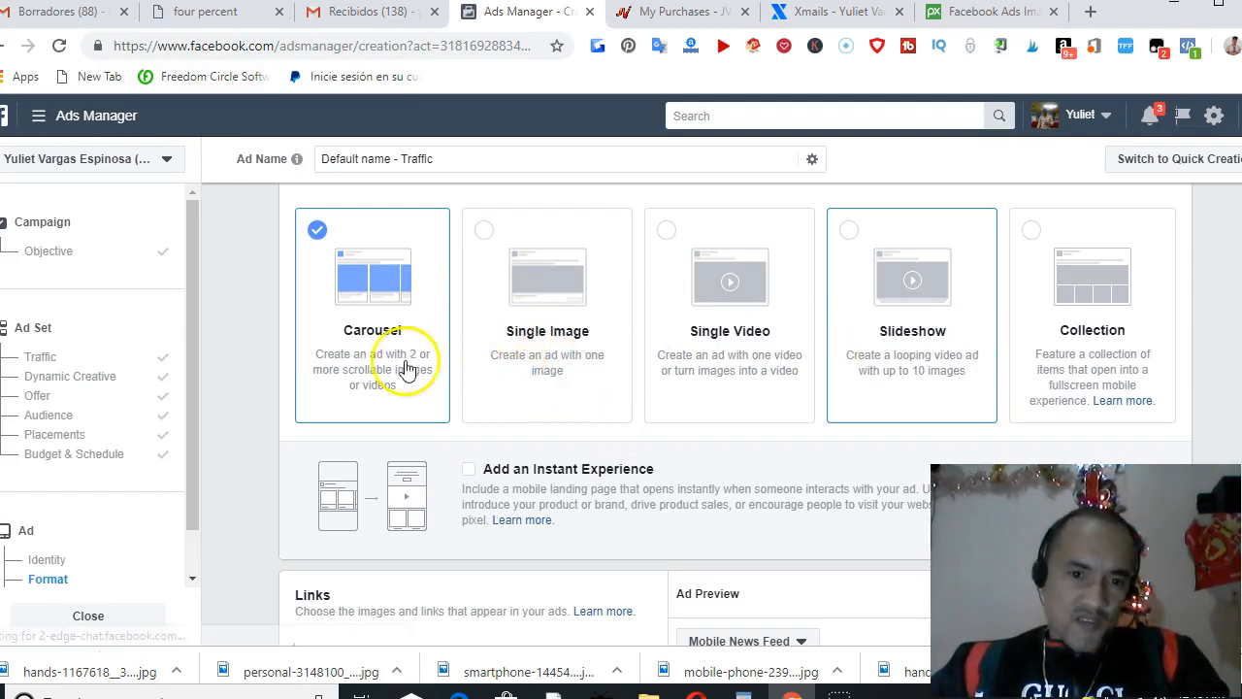
scroll(393, 371, down, 1)
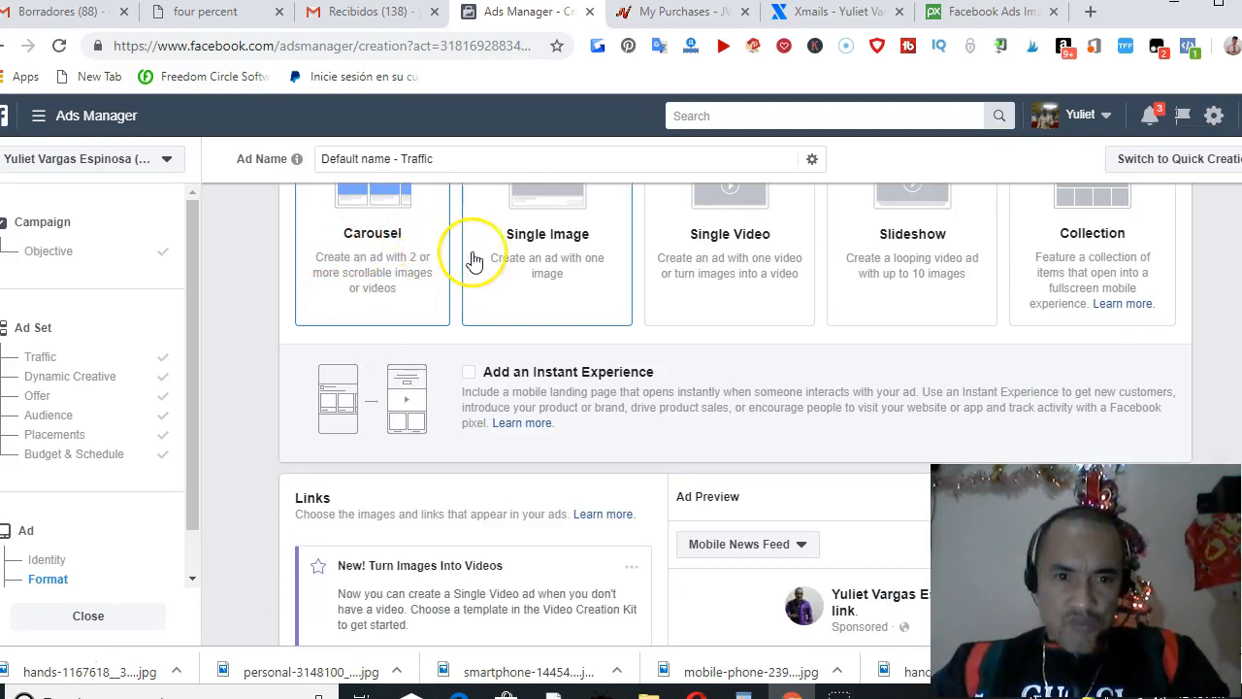
Step: Choose the Carousel format for the ad and look through its text, link and card settings
click(373, 248)
scroll(375, 254, down, 3)
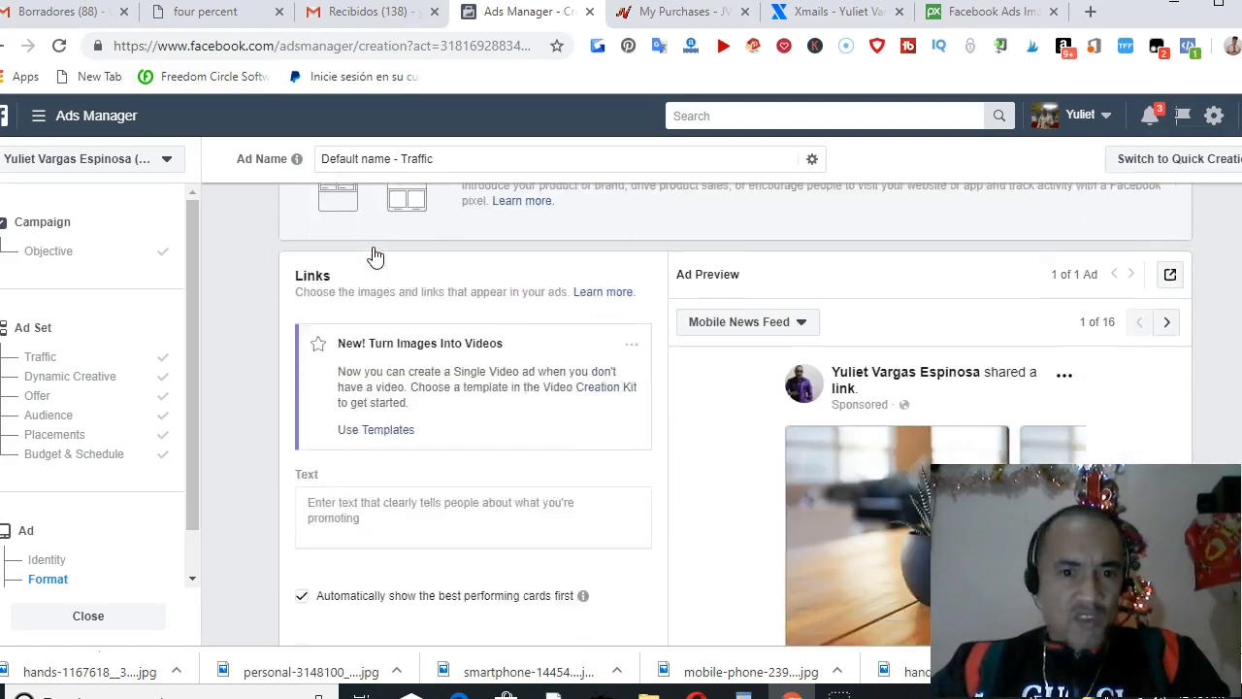
scroll(375, 253, up, 1)
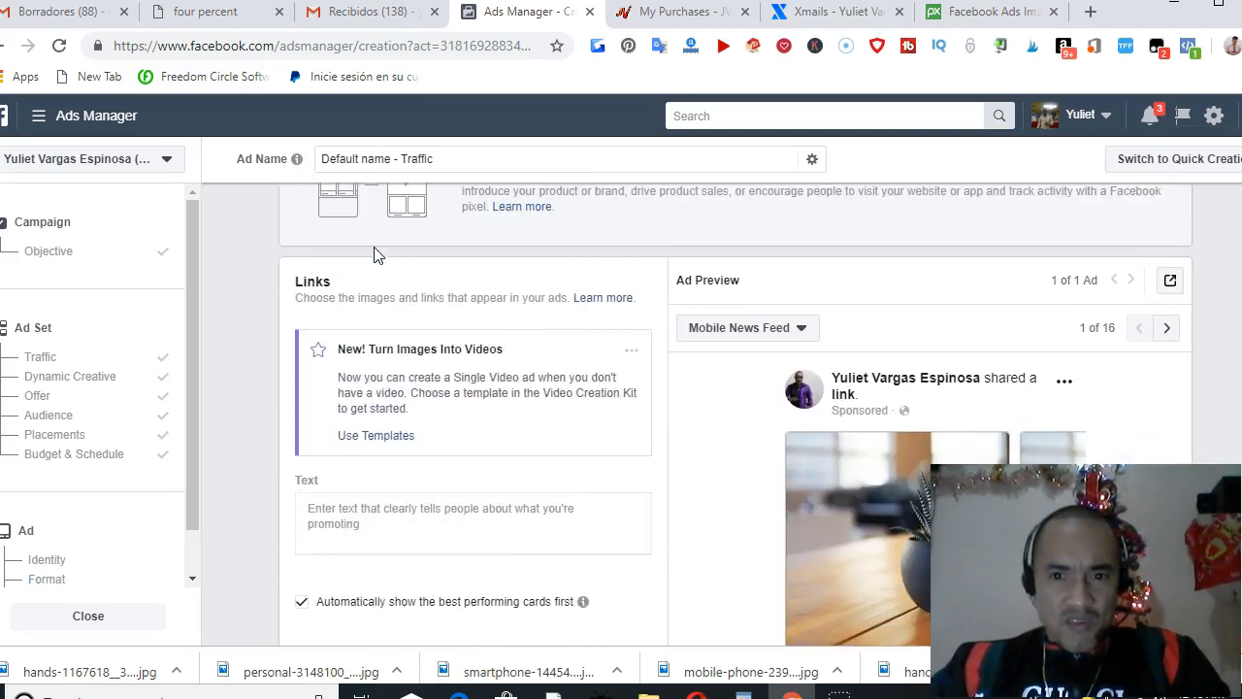
scroll(388, 286, down, 2)
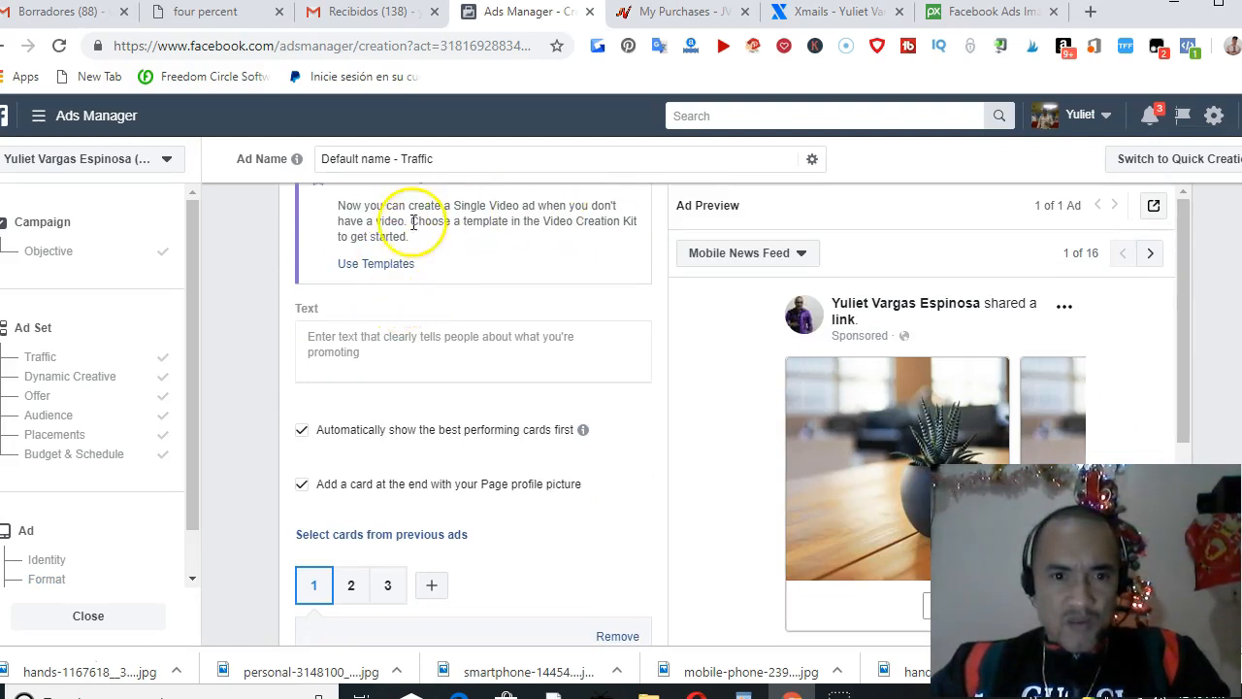
scroll(449, 313, down, 3)
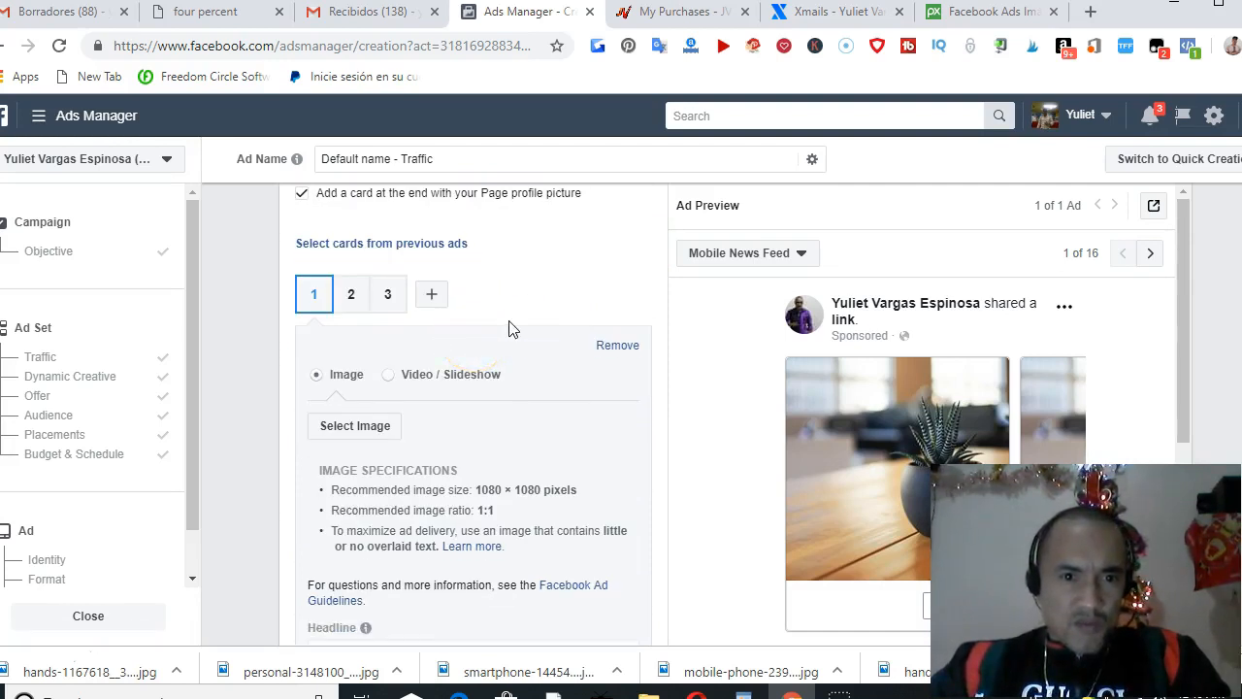
scroll(510, 322, down, 4)
scroll(510, 322, up, 2)
Step: Open the image selection for the first carousel card and start uploading an image from the computer
click(336, 230)
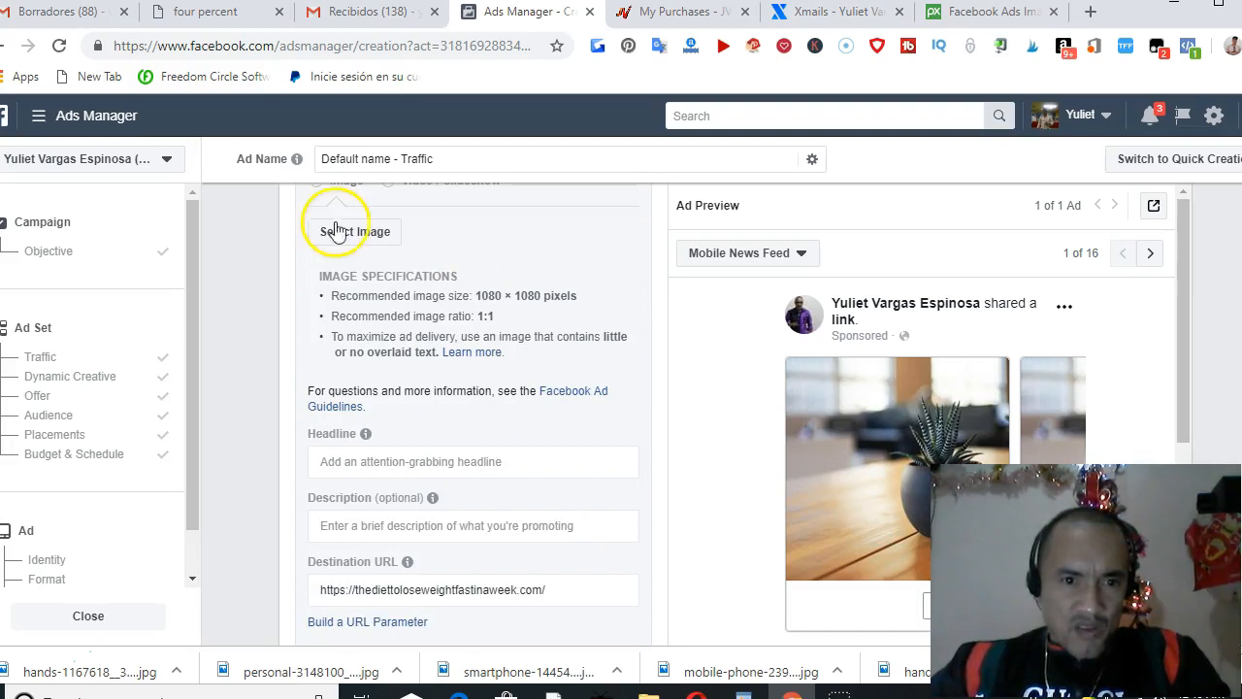
click(353, 234)
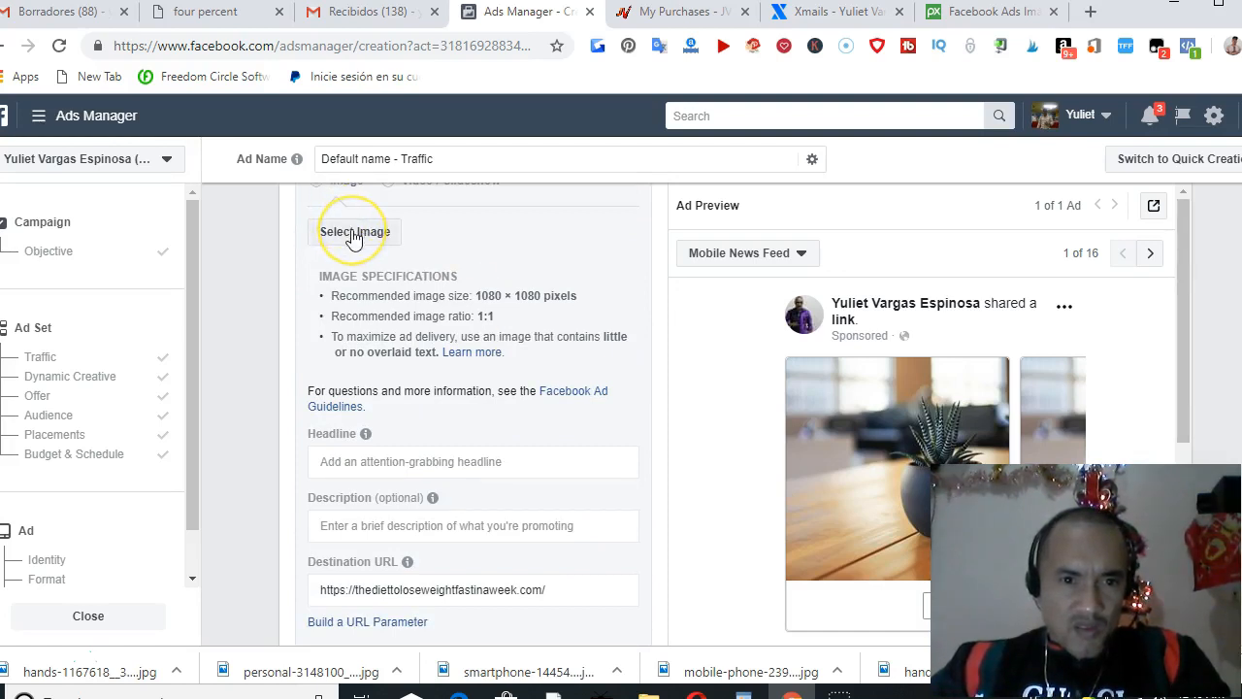
click(352, 236)
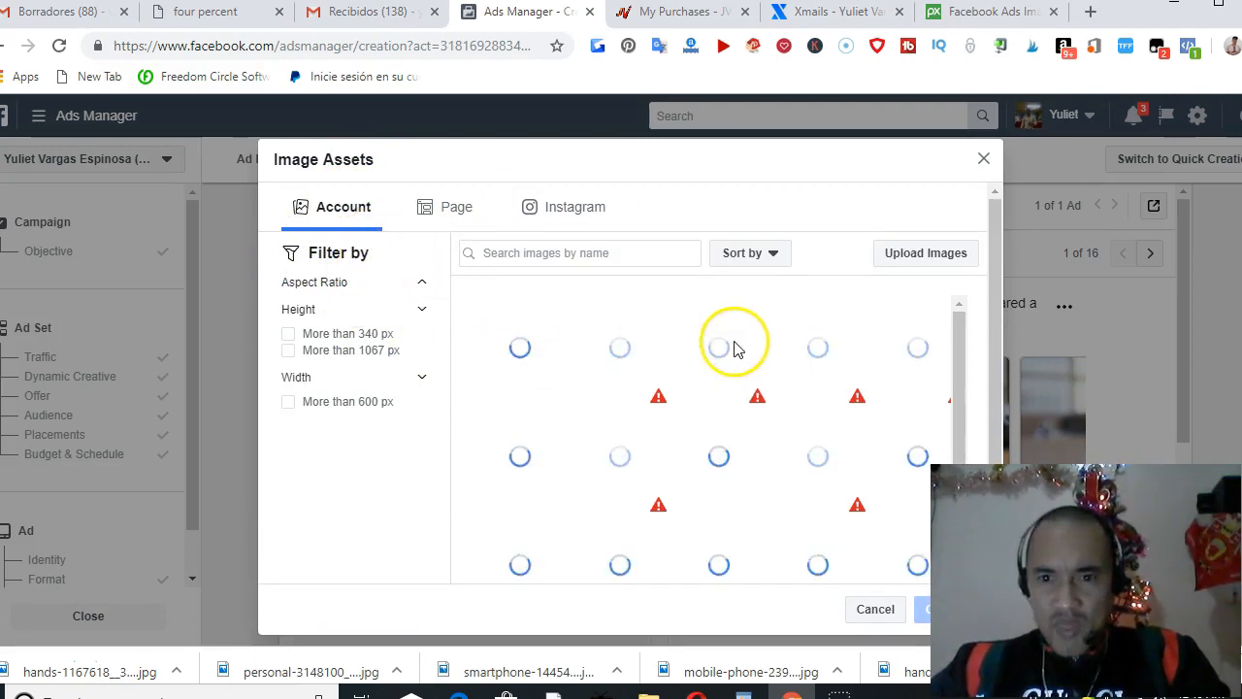
click(926, 257)
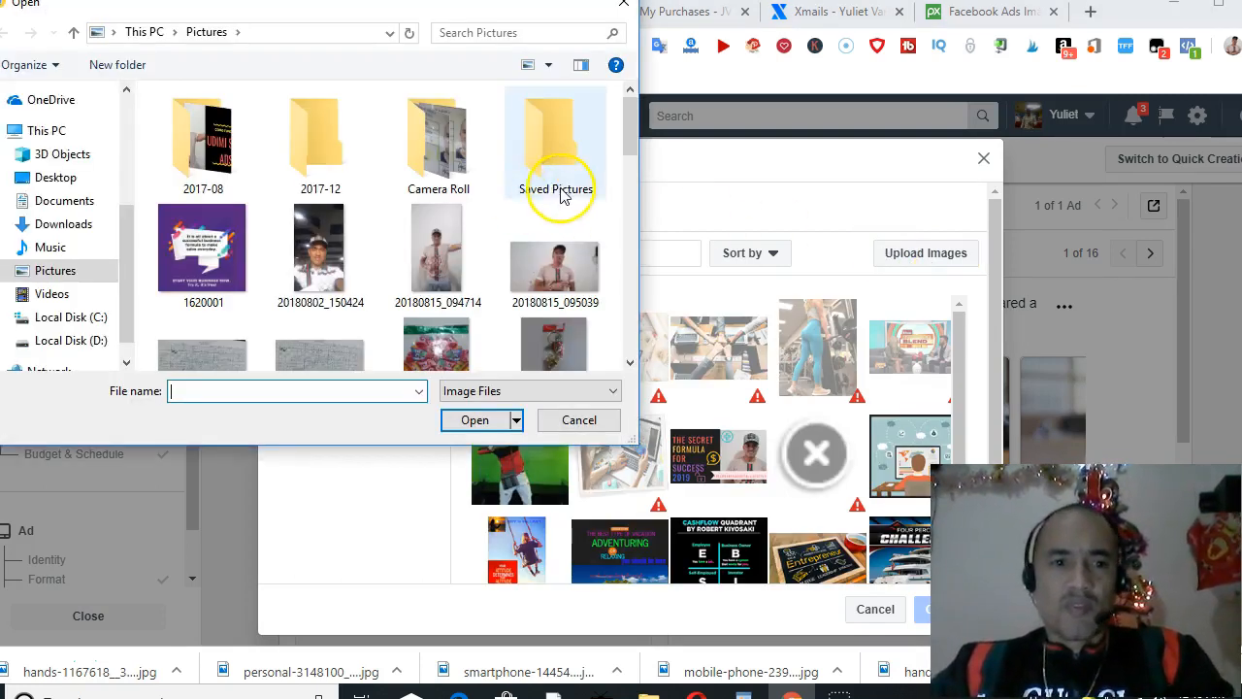
Step: Look through the Pictures and Downloads folders for an image, and open the Free YouTube Downloader folder within Videos
scroll(473, 225, down, 12)
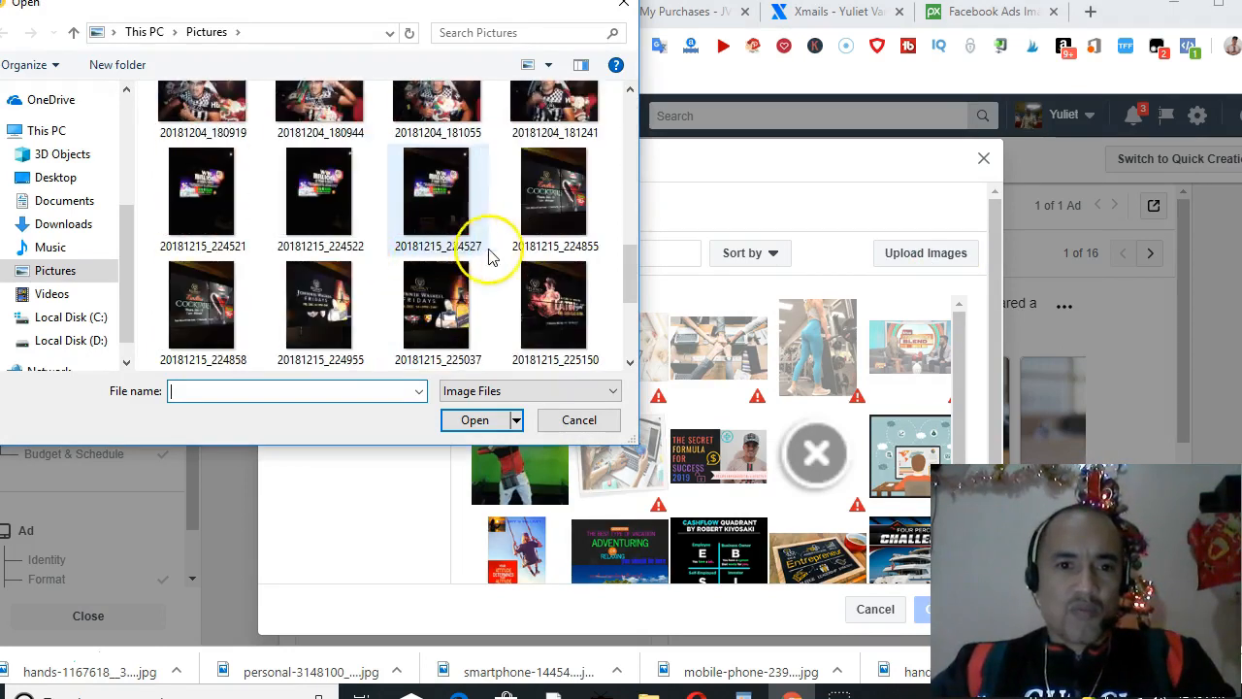
click(50, 227)
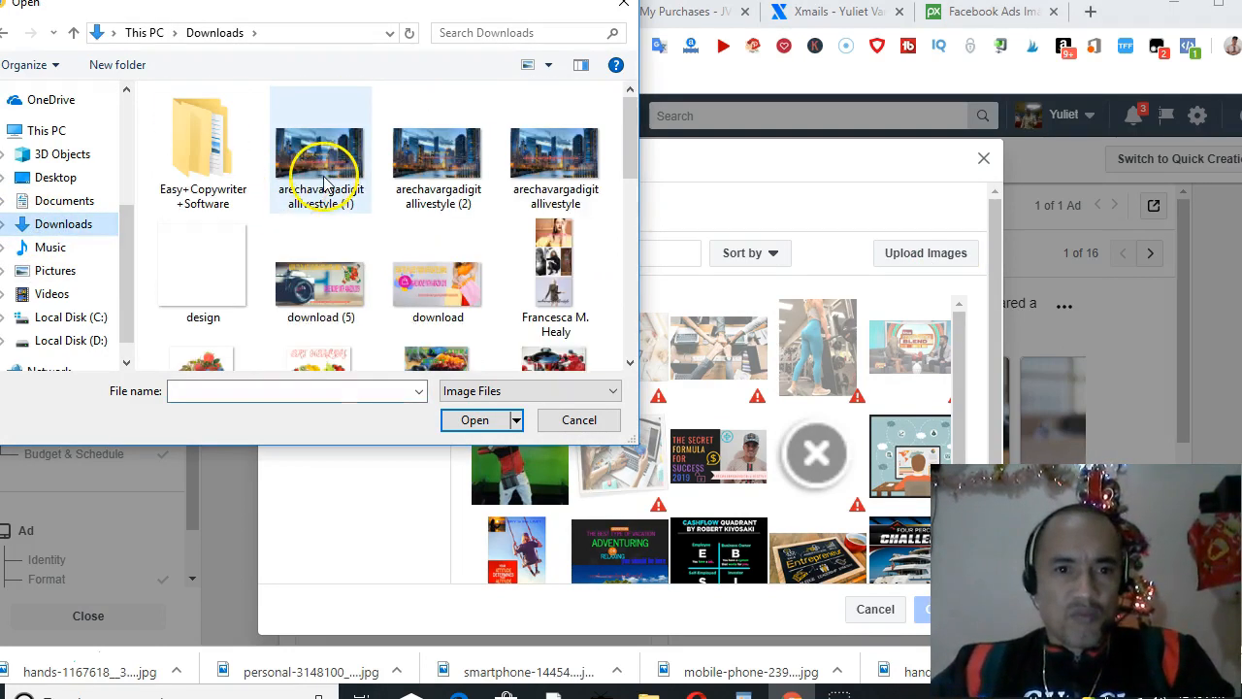
scroll(331, 177, down, 5)
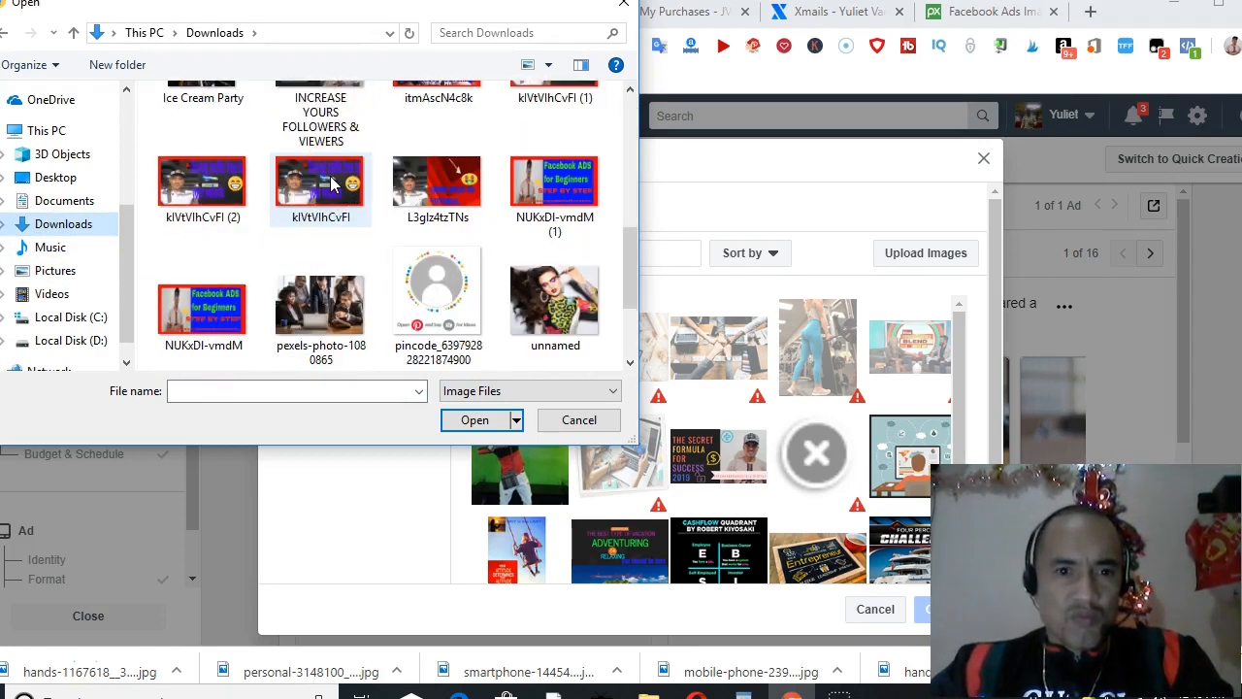
scroll(331, 184, down, 2)
scroll(331, 185, up, 10)
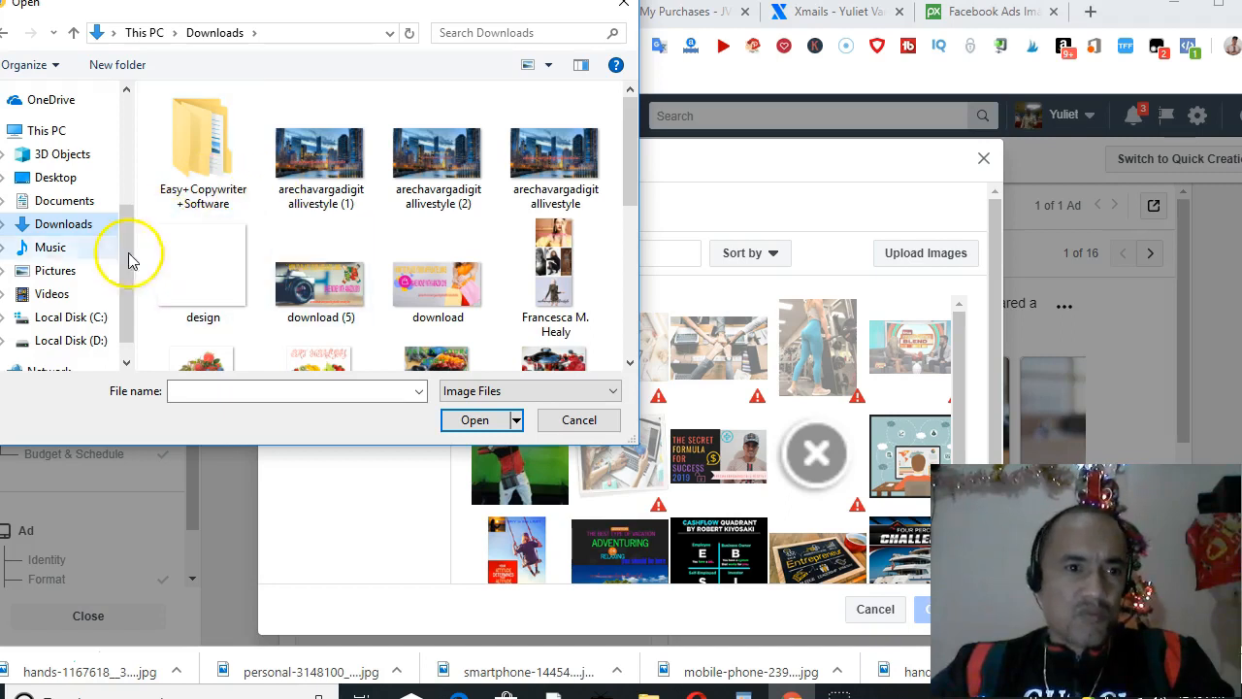
click(54, 292)
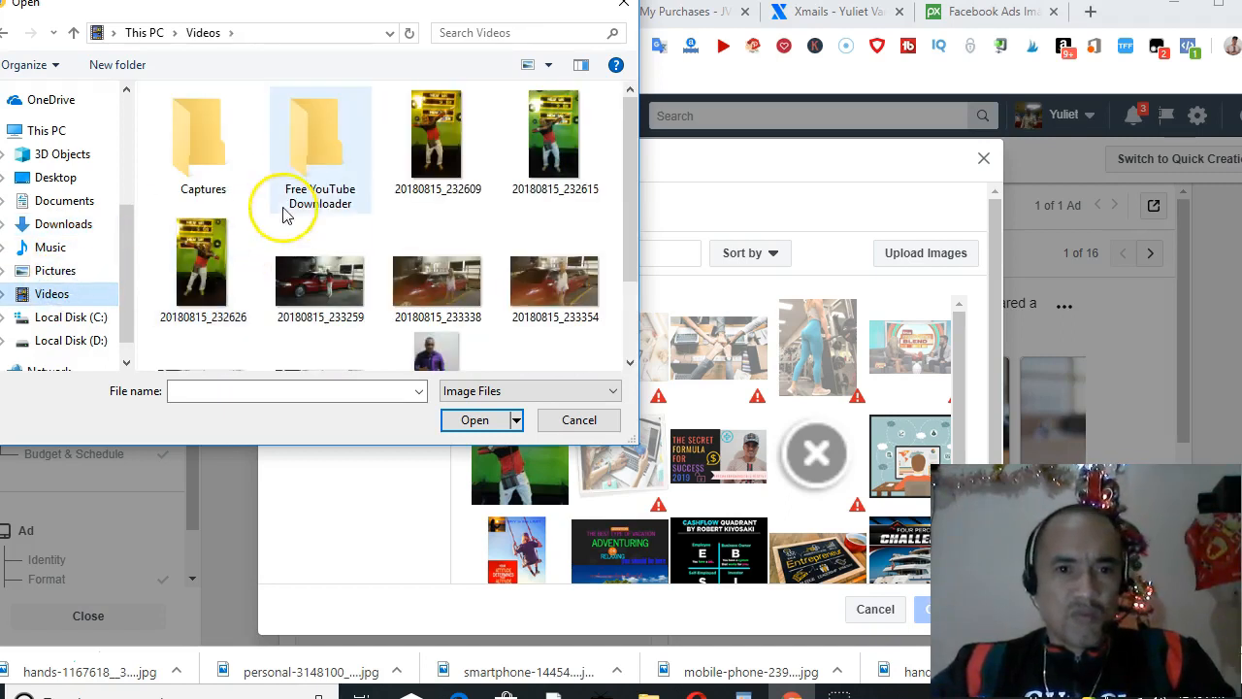
click(308, 175)
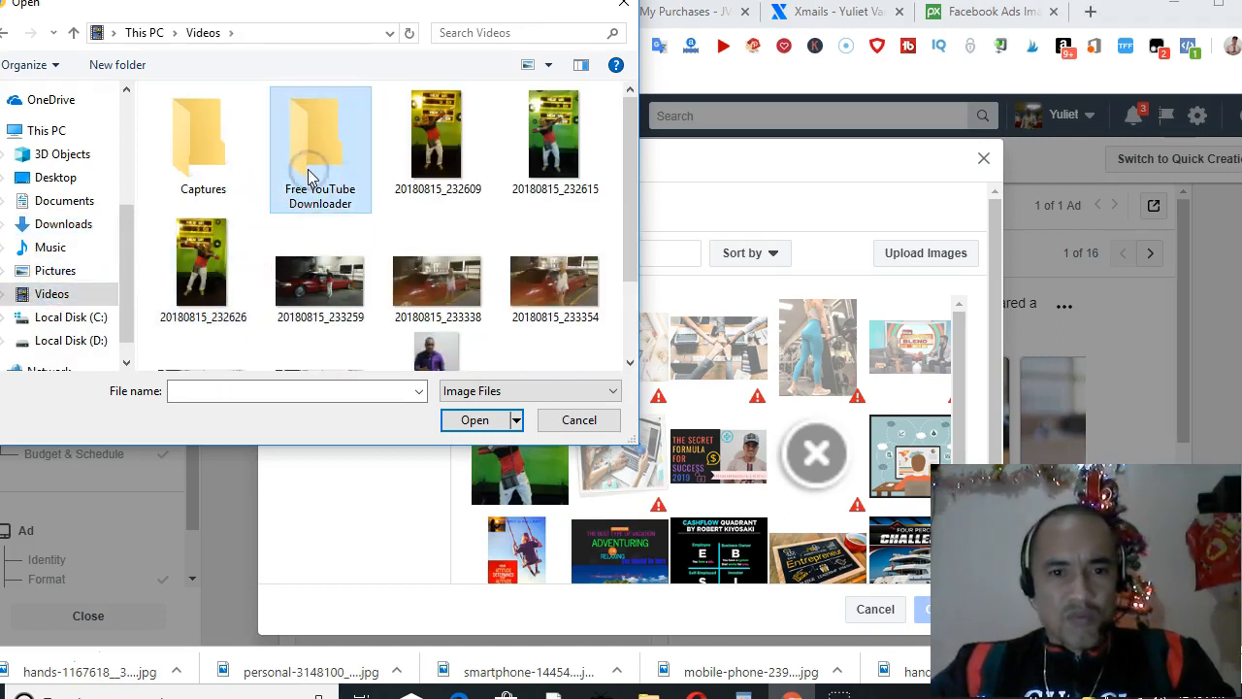
double_click(308, 174)
Step: Try to upload the image hands-1167615__340 from the Free YouTube Downloader folder
scroll(330, 187, down, 5)
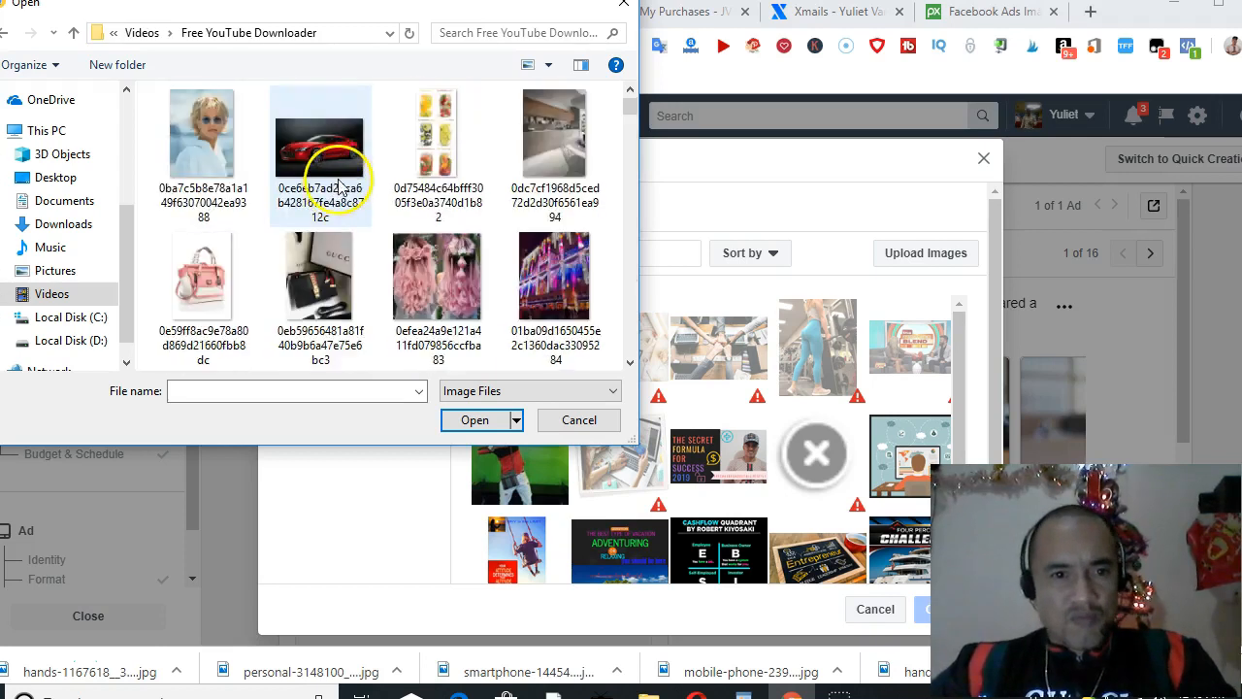
scroll(326, 222, down, 10)
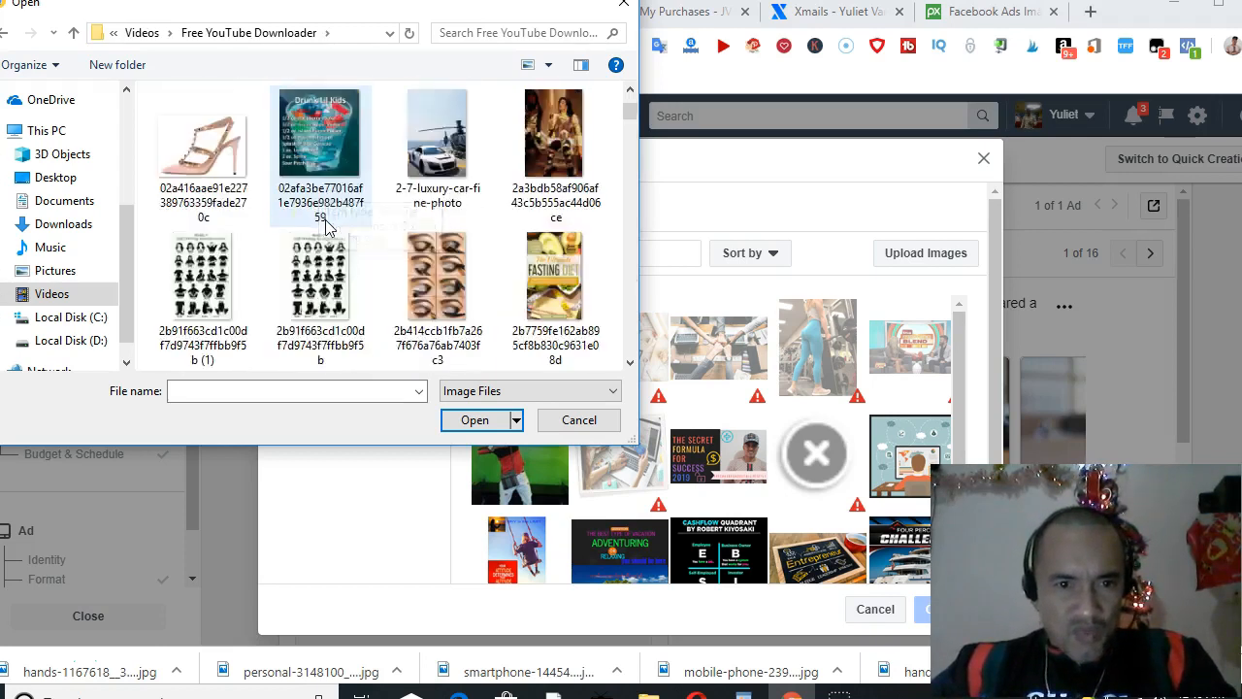
scroll(325, 226, down, 3)
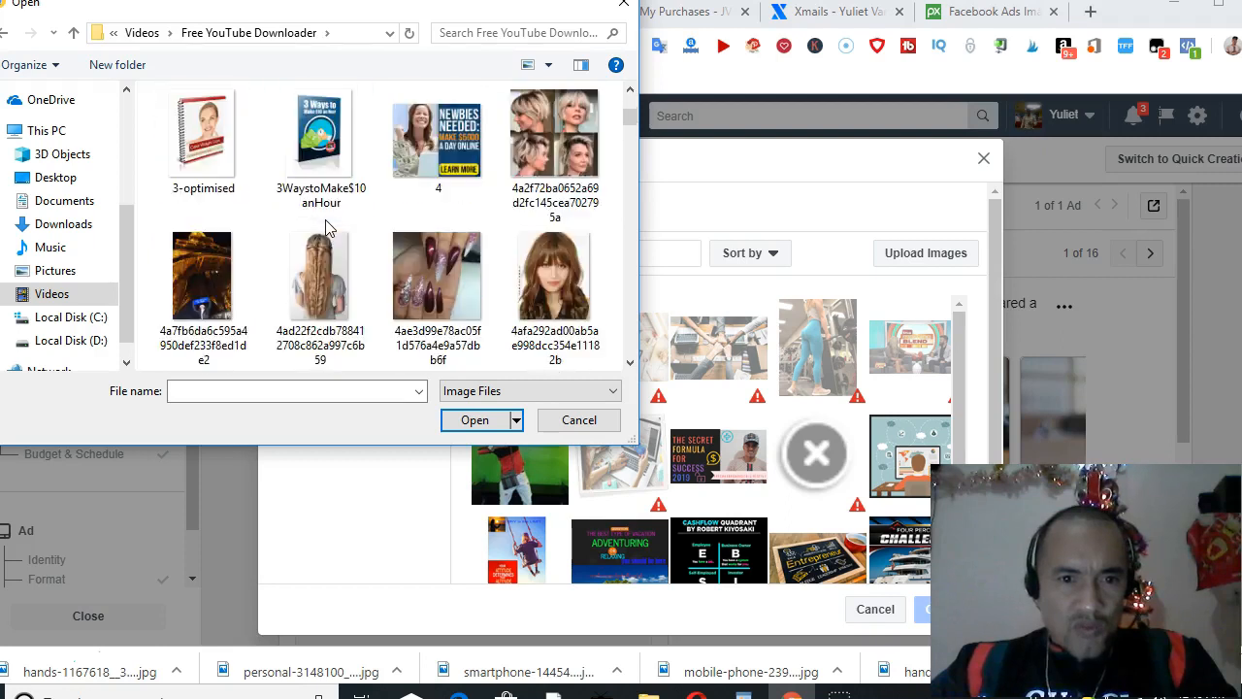
scroll(326, 227, down, 6)
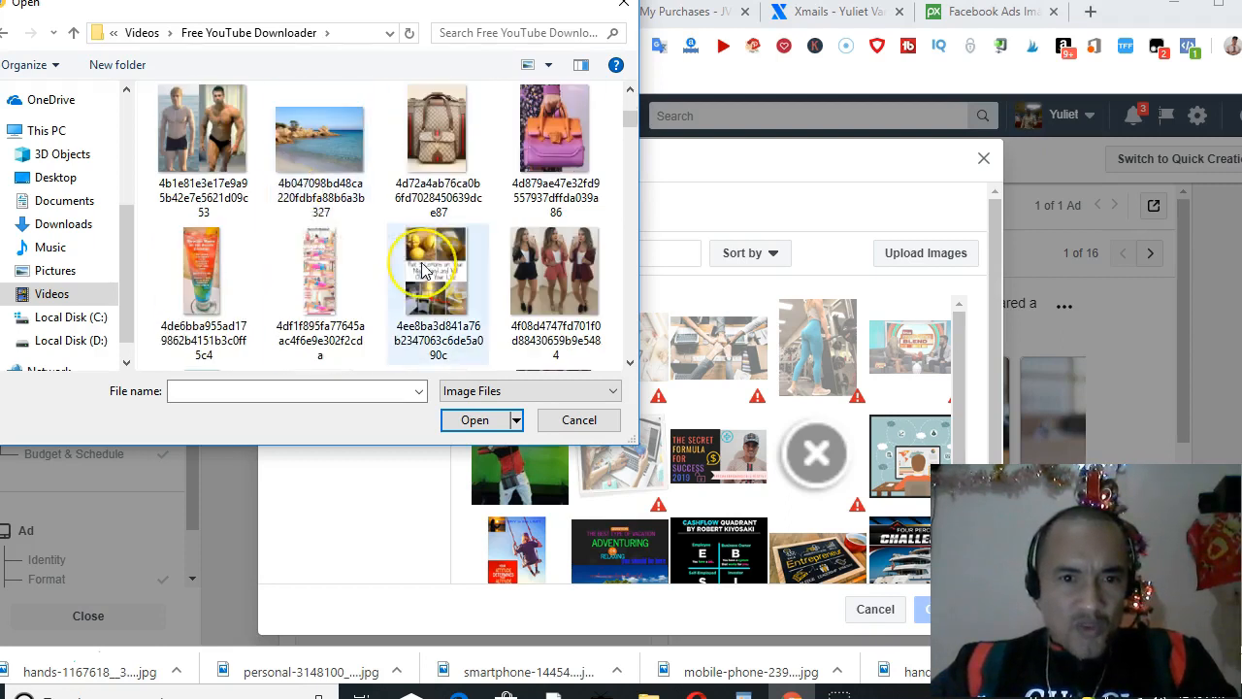
scroll(423, 271, down, 4)
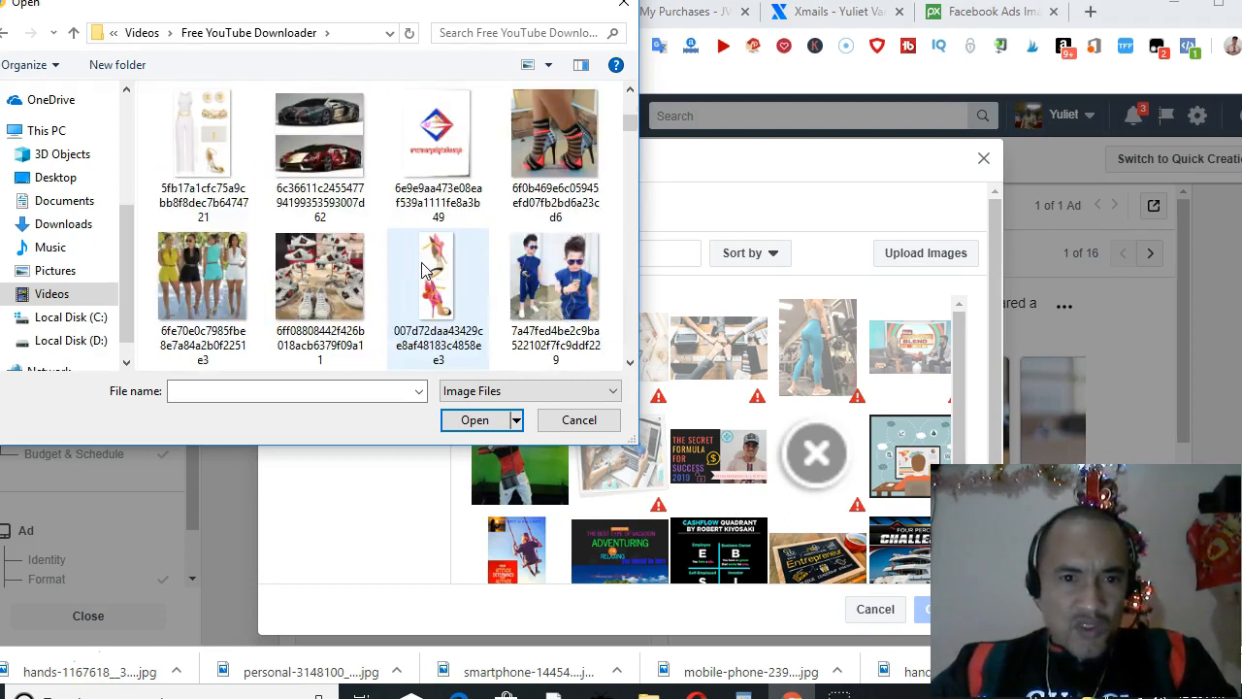
scroll(421, 271, down, 5)
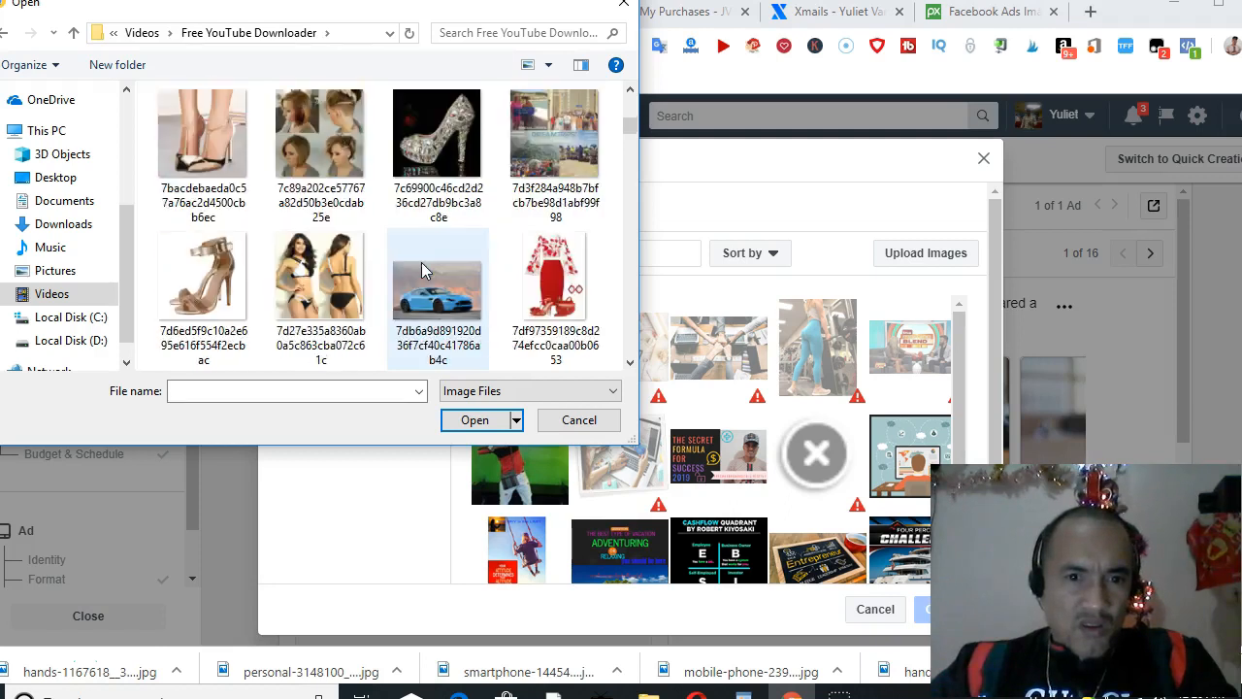
scroll(423, 270, down, 2)
scroll(423, 271, down, 5)
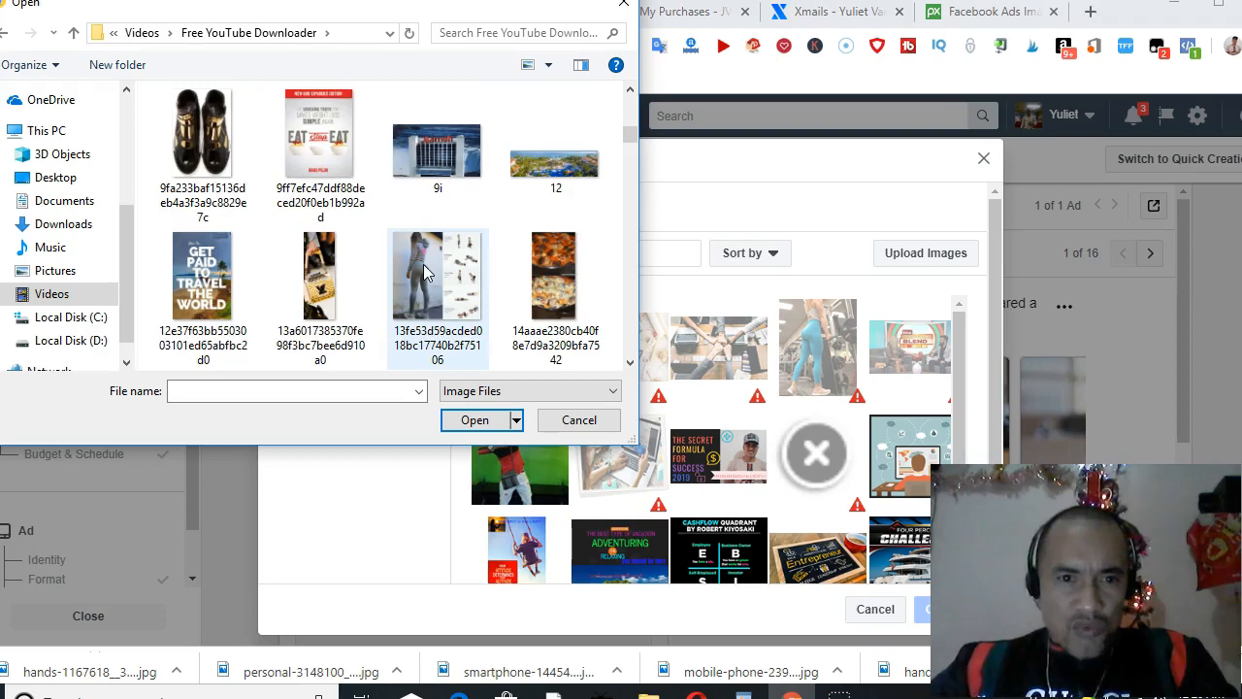
scroll(423, 271, down, 6)
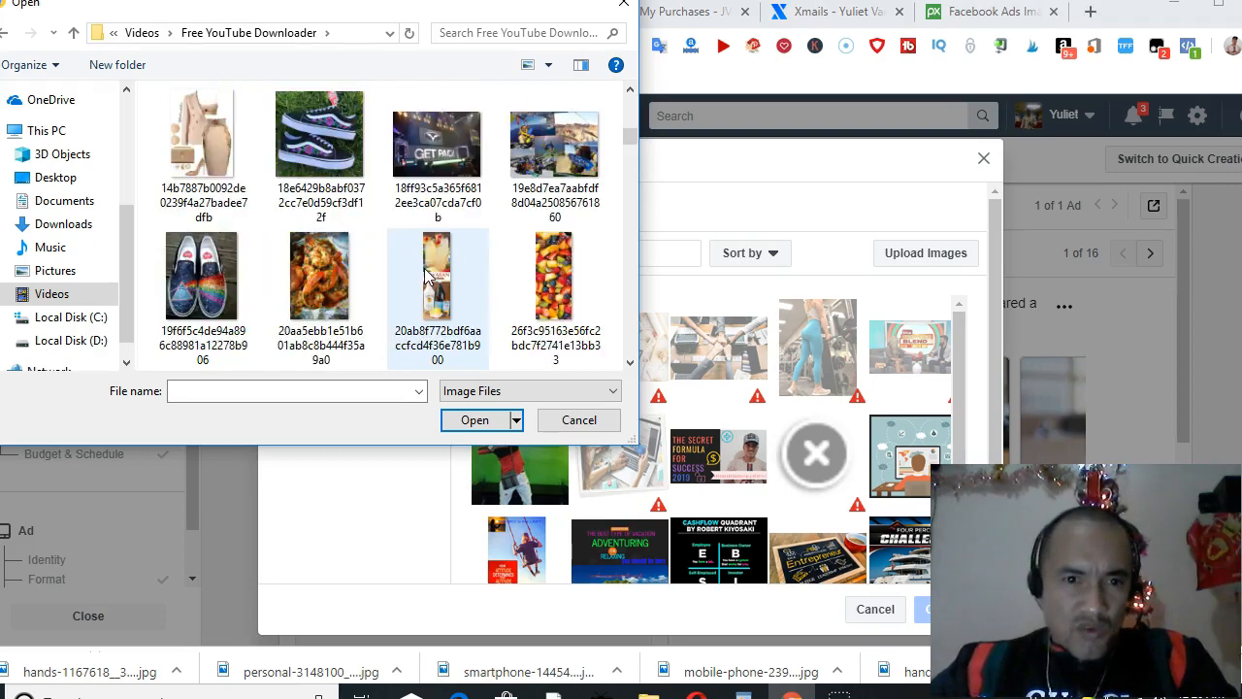
scroll(424, 276, down, 2)
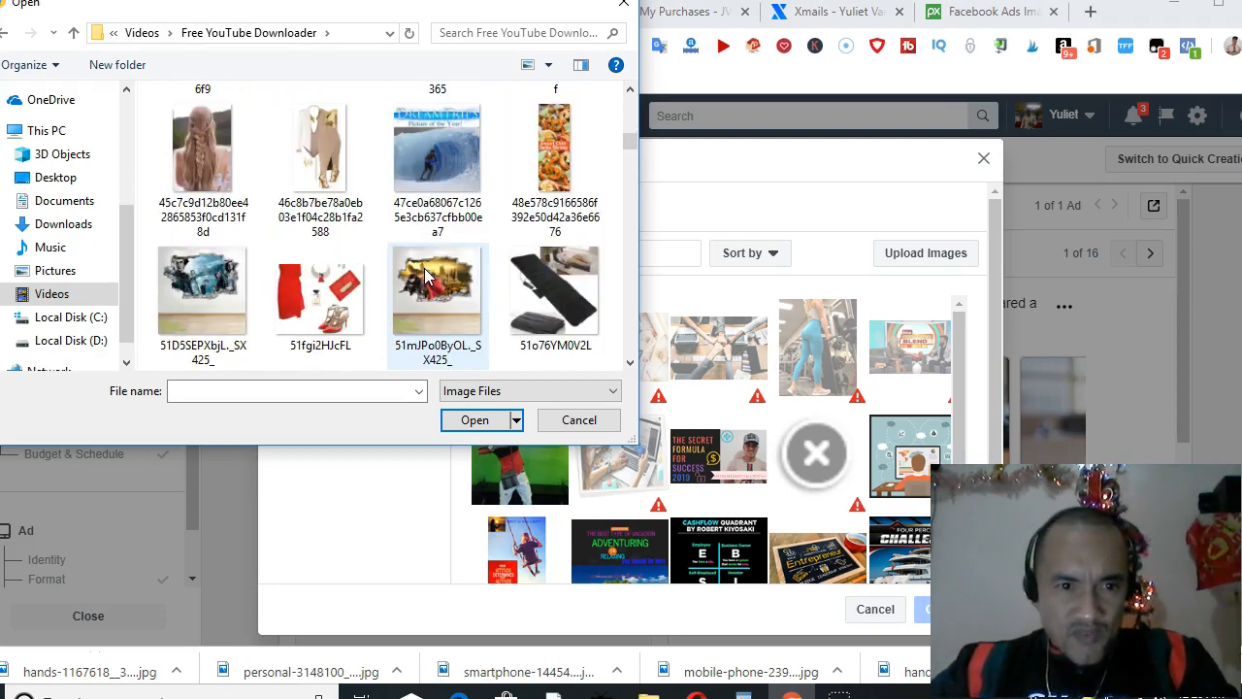
scroll(407, 286, down, 2)
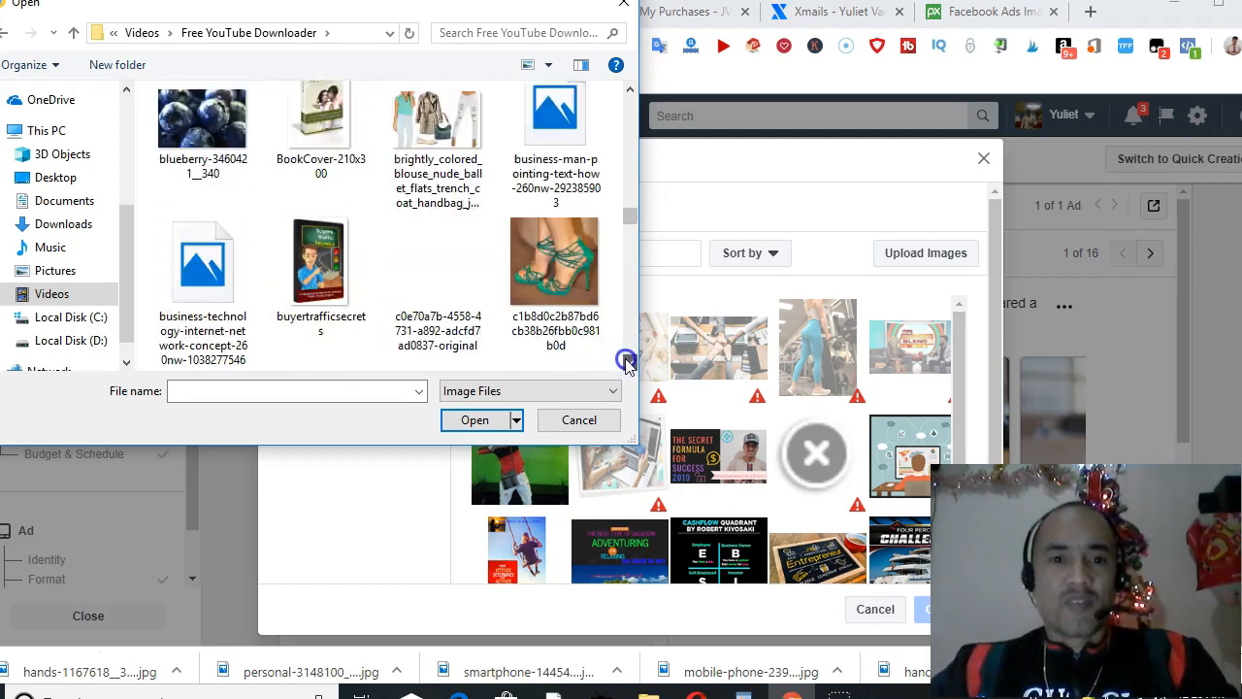
click(626, 361)
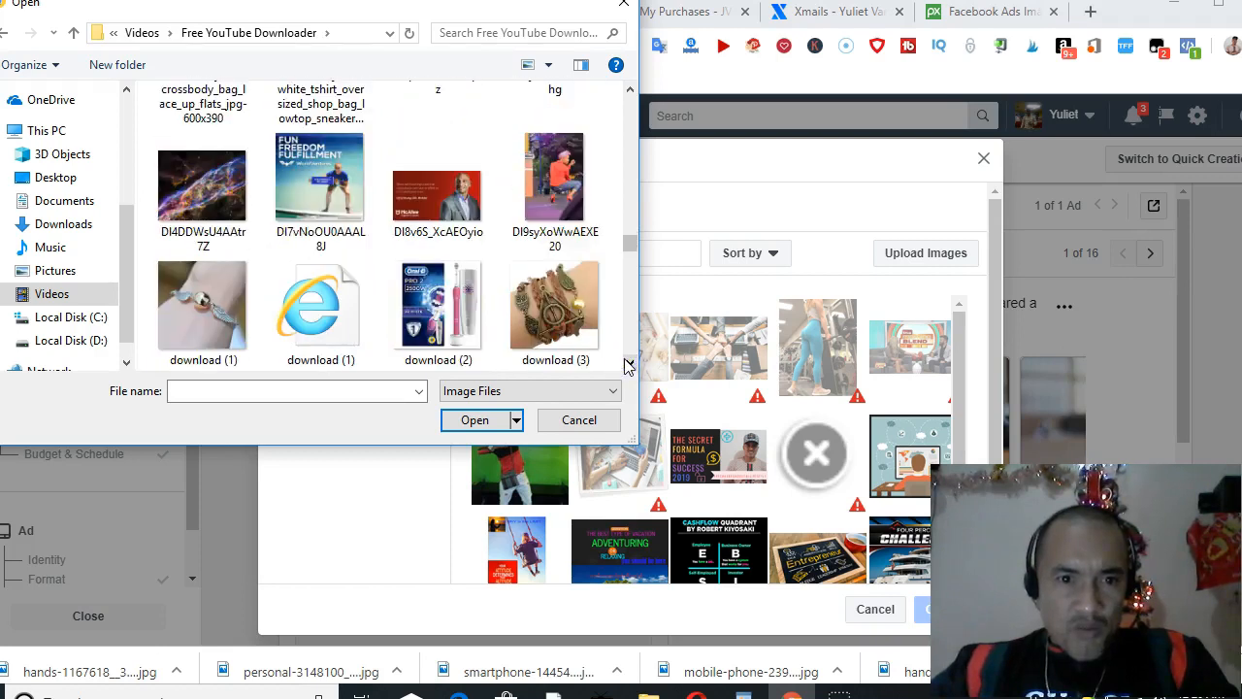
click(626, 363)
click(626, 363)
click(625, 363)
click(626, 363)
click(626, 363)
click(625, 363)
click(626, 363)
click(626, 363)
click(626, 363)
click(626, 363)
click(626, 363)
click(626, 363)
click(626, 363)
click(626, 363)
click(626, 363)
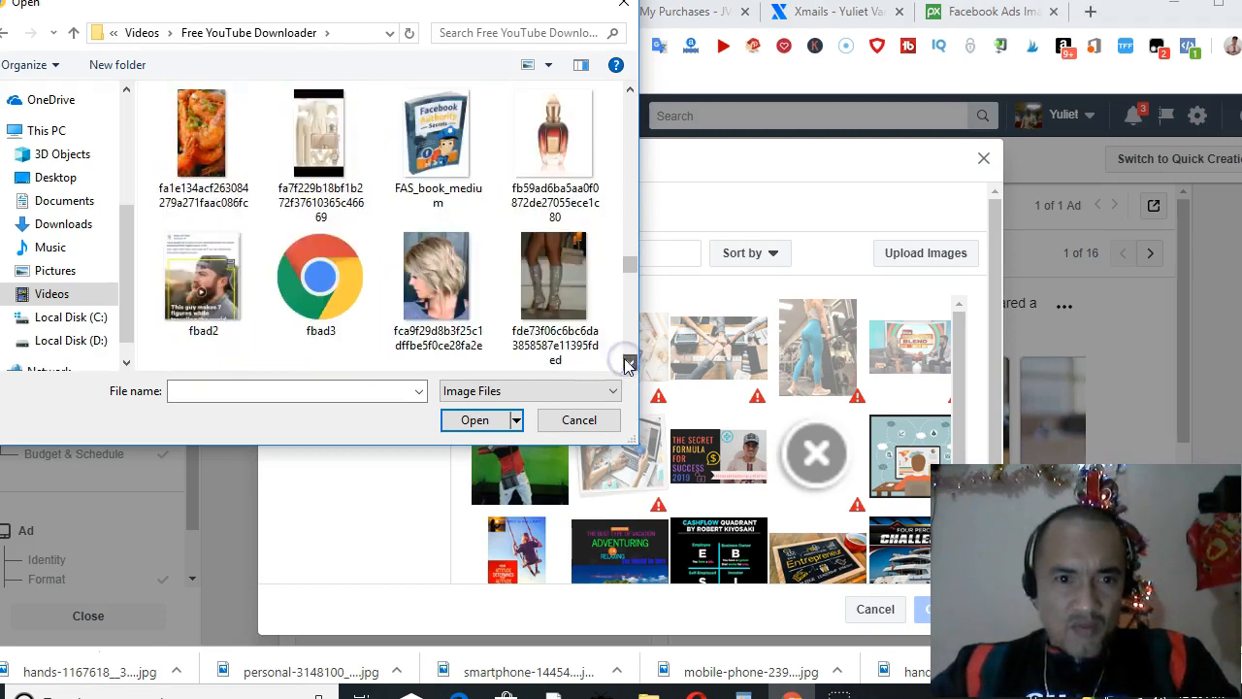
click(626, 363)
click(626, 363)
click(626, 363)
click(626, 363)
click(626, 363)
click(626, 363)
click(625, 363)
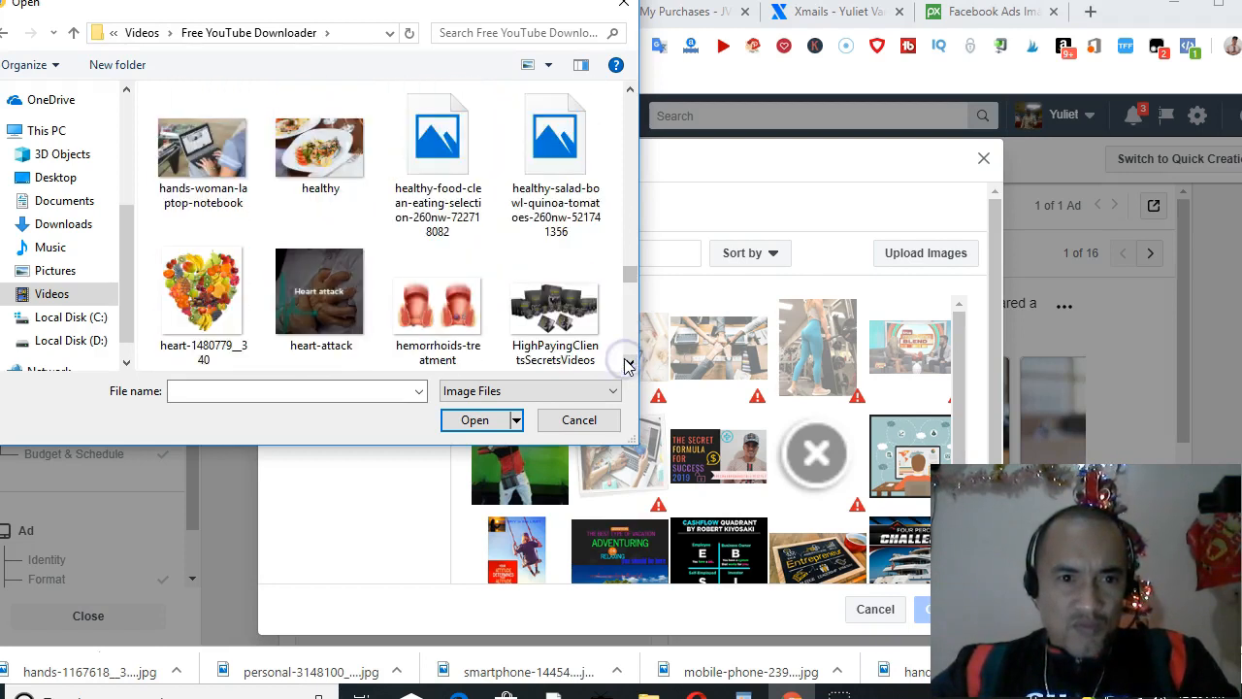
scroll(504, 282, up, 2)
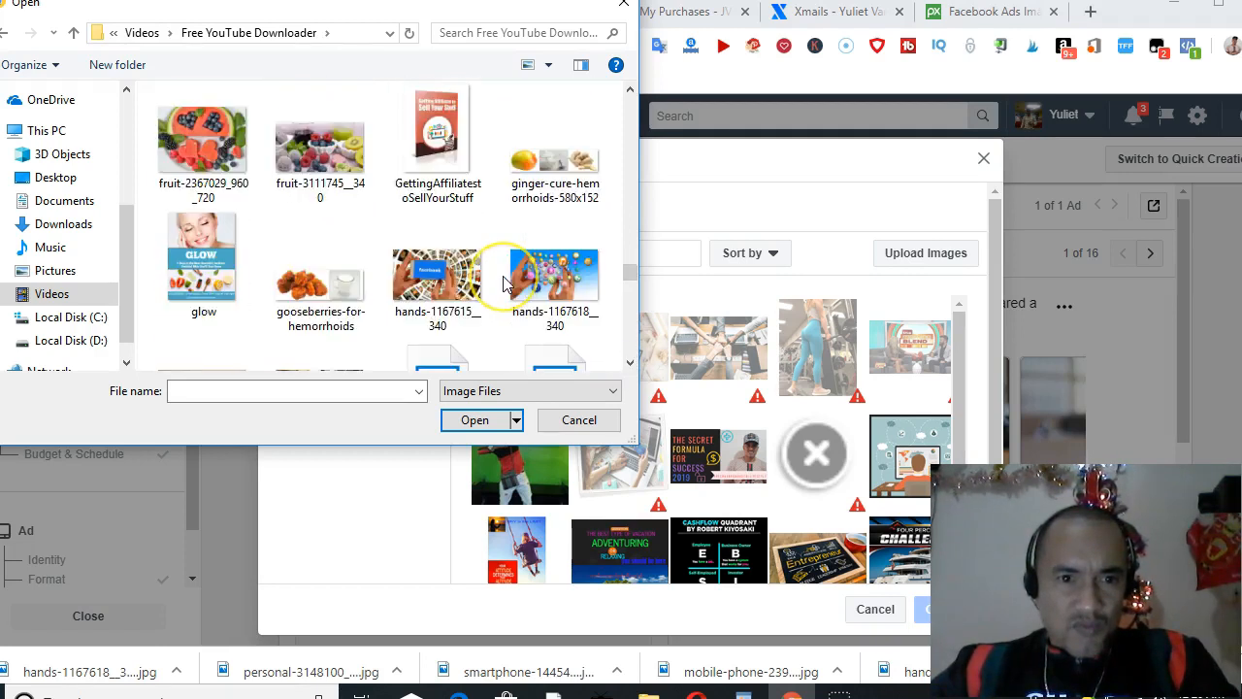
click(422, 279)
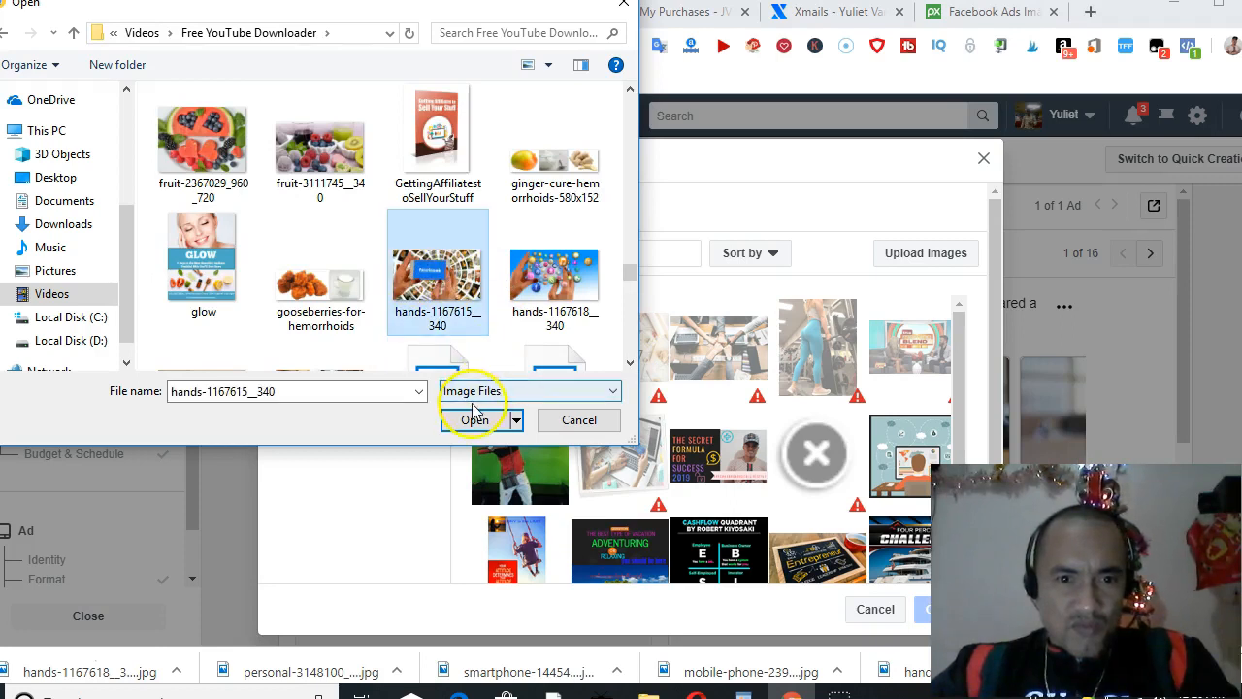
click(475, 420)
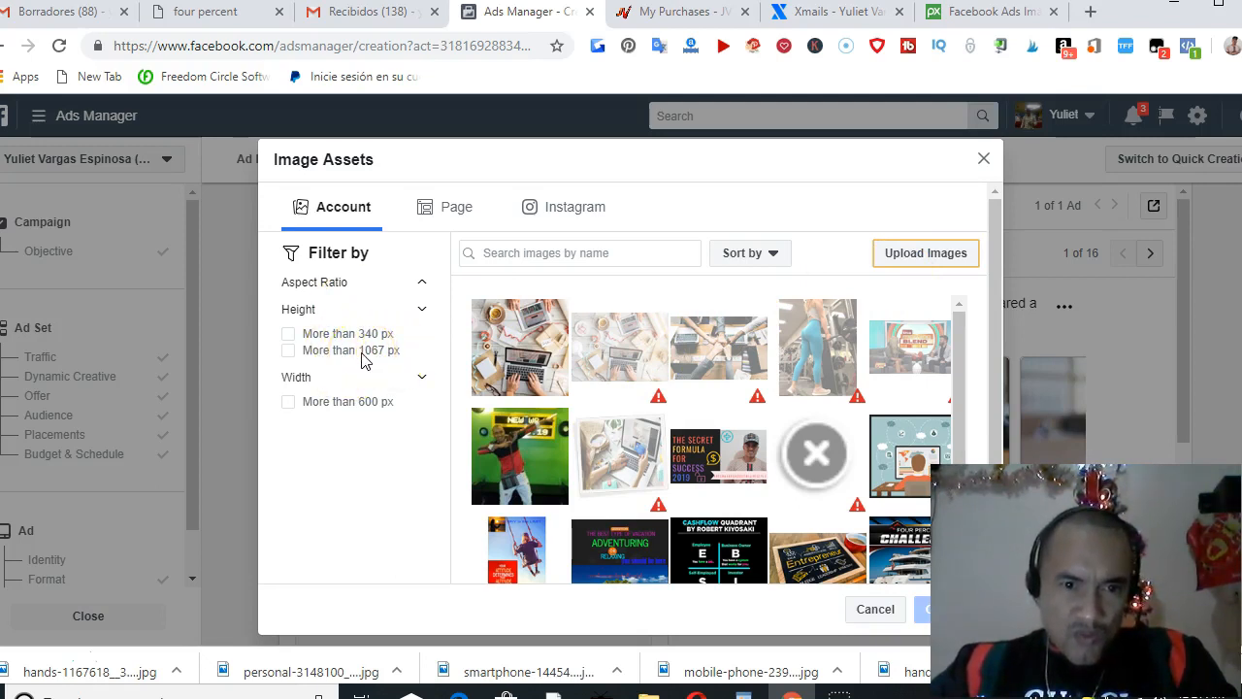
Step: Upload shutterstock_88784815.jpg to the account's image assets and use it as the first carousel card's image
click(926, 256)
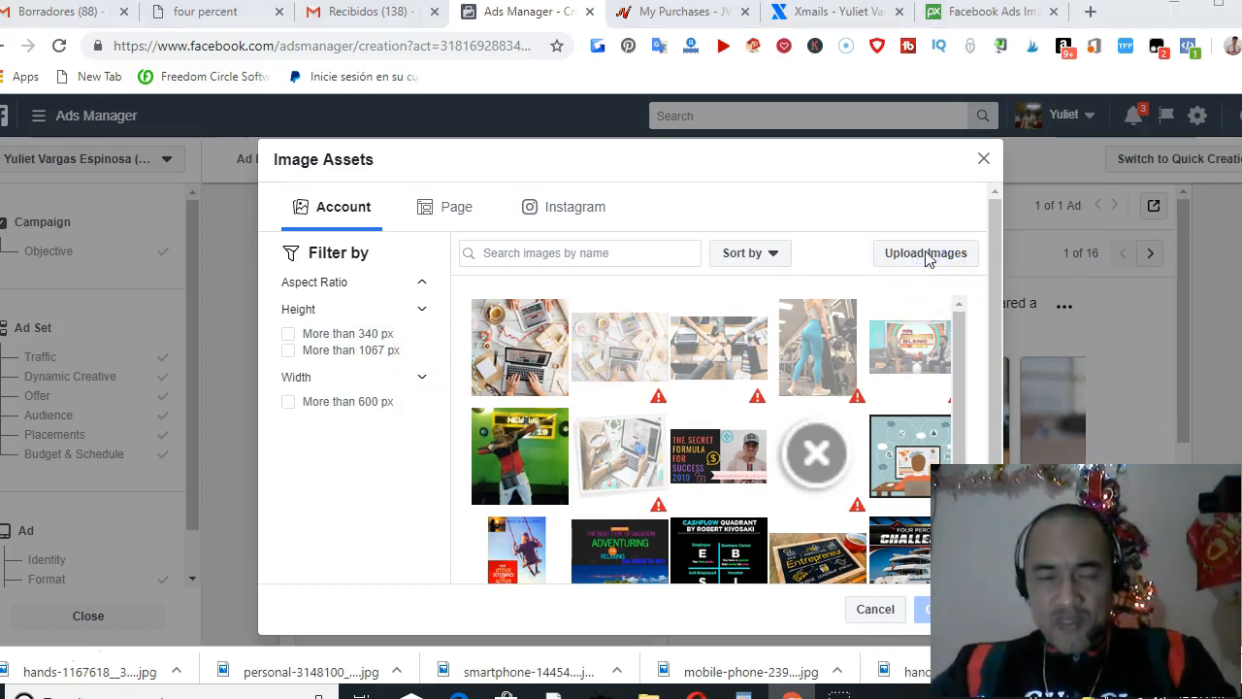
scroll(333, 255, up, 1)
scroll(332, 256, down, 1)
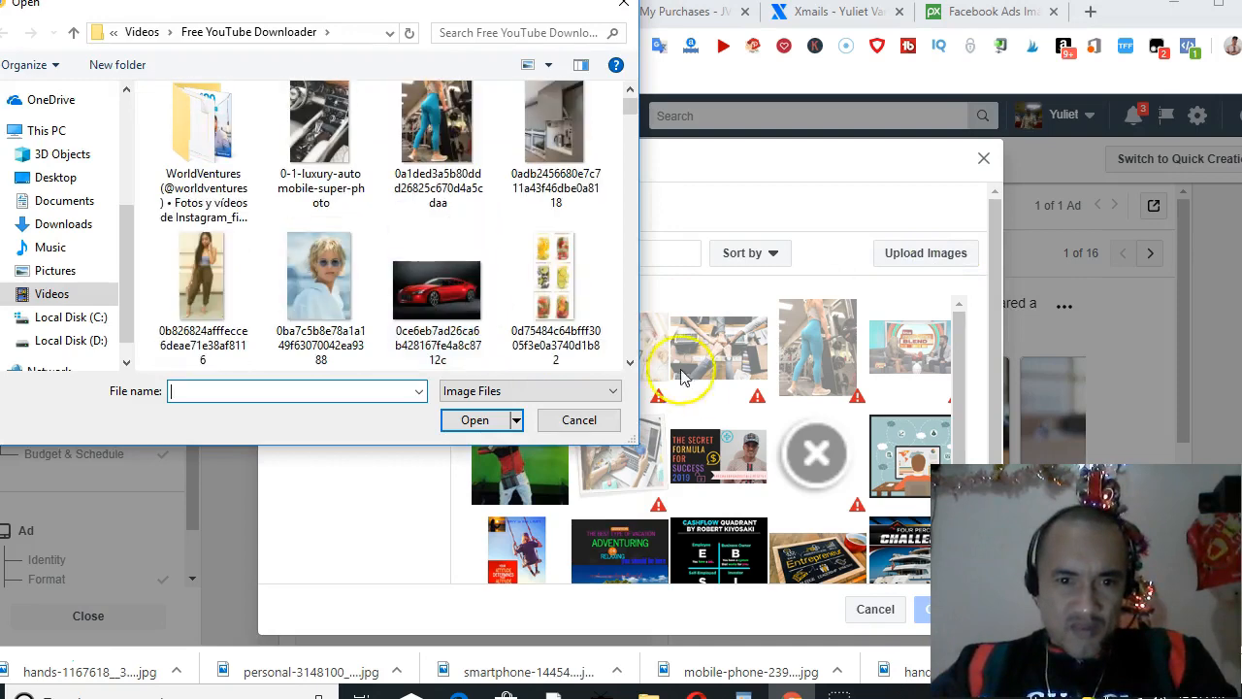
click(630, 362)
click(631, 362)
click(631, 362)
click(631, 361)
click(630, 362)
click(631, 362)
click(630, 362)
click(630, 361)
click(631, 362)
click(631, 362)
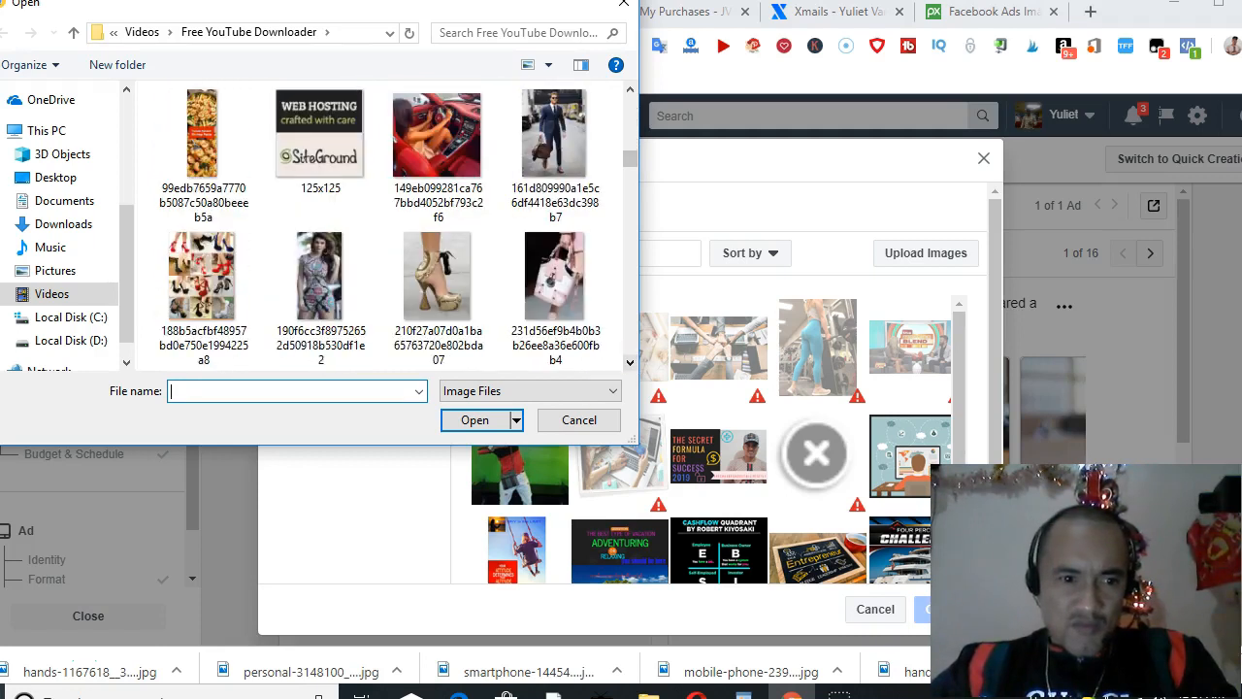
click(34, 662)
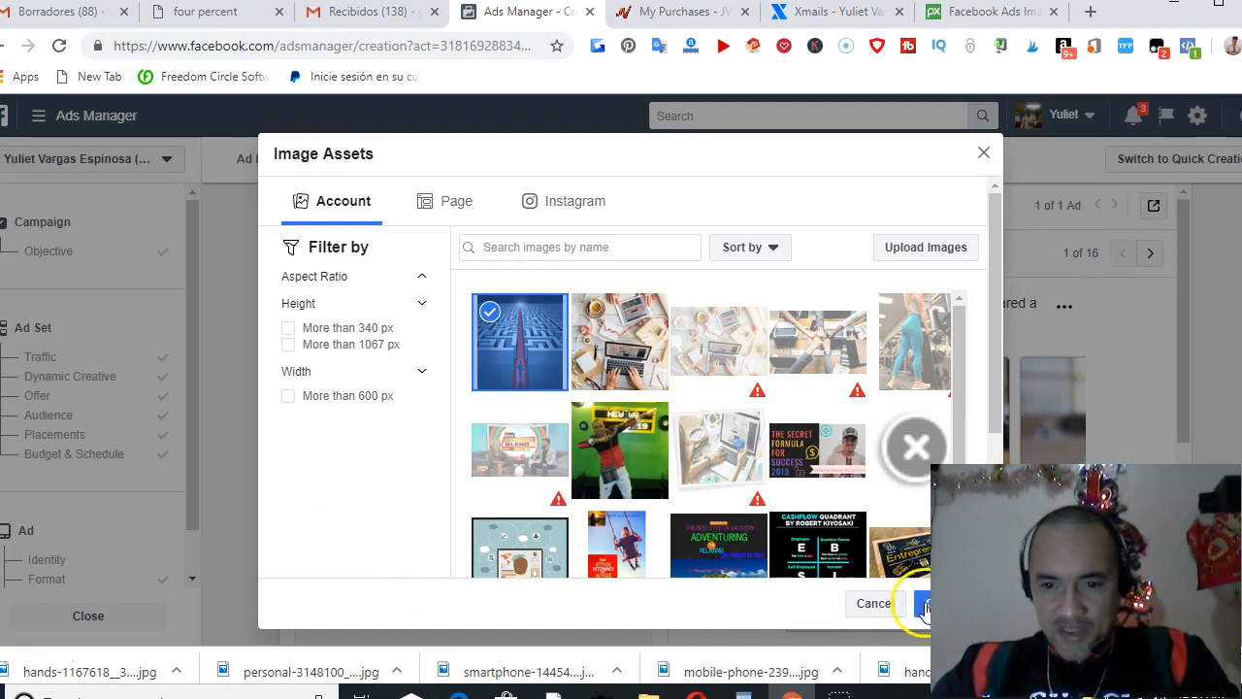
click(923, 607)
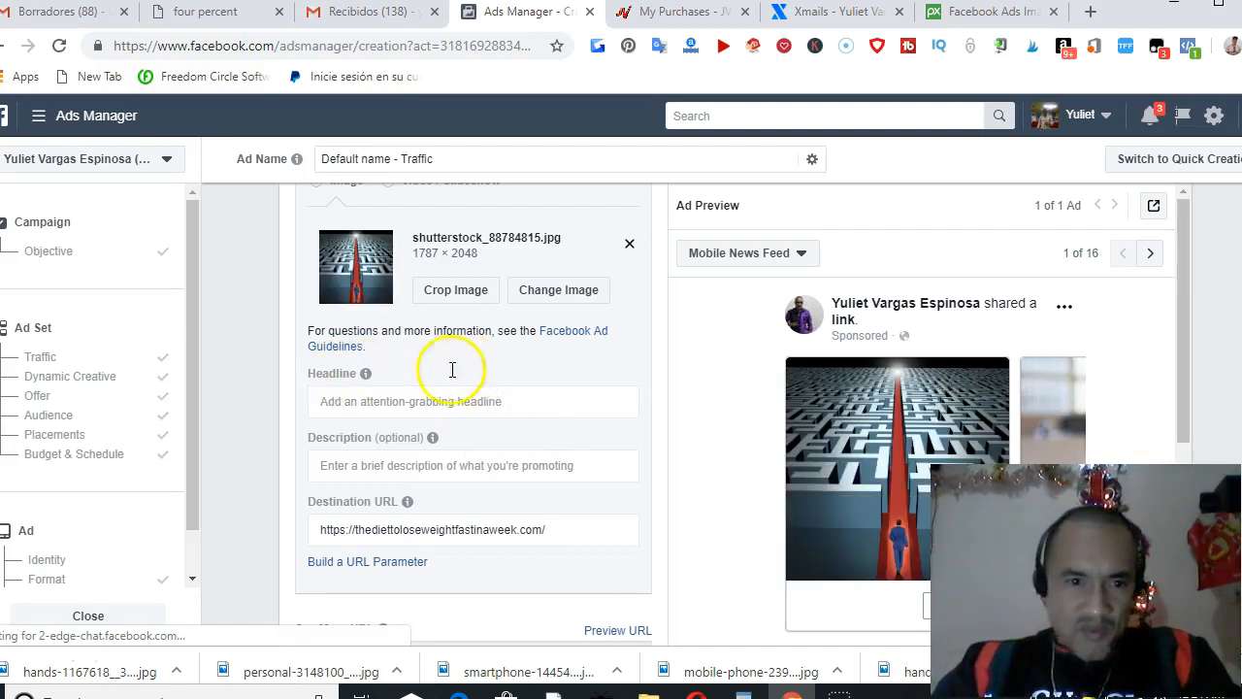
Step: Preview the carousel ad in the Desktop News Feed and Instant Articles placements, and return the preview to Mobile News Feed
scroll(442, 266, up, 3)
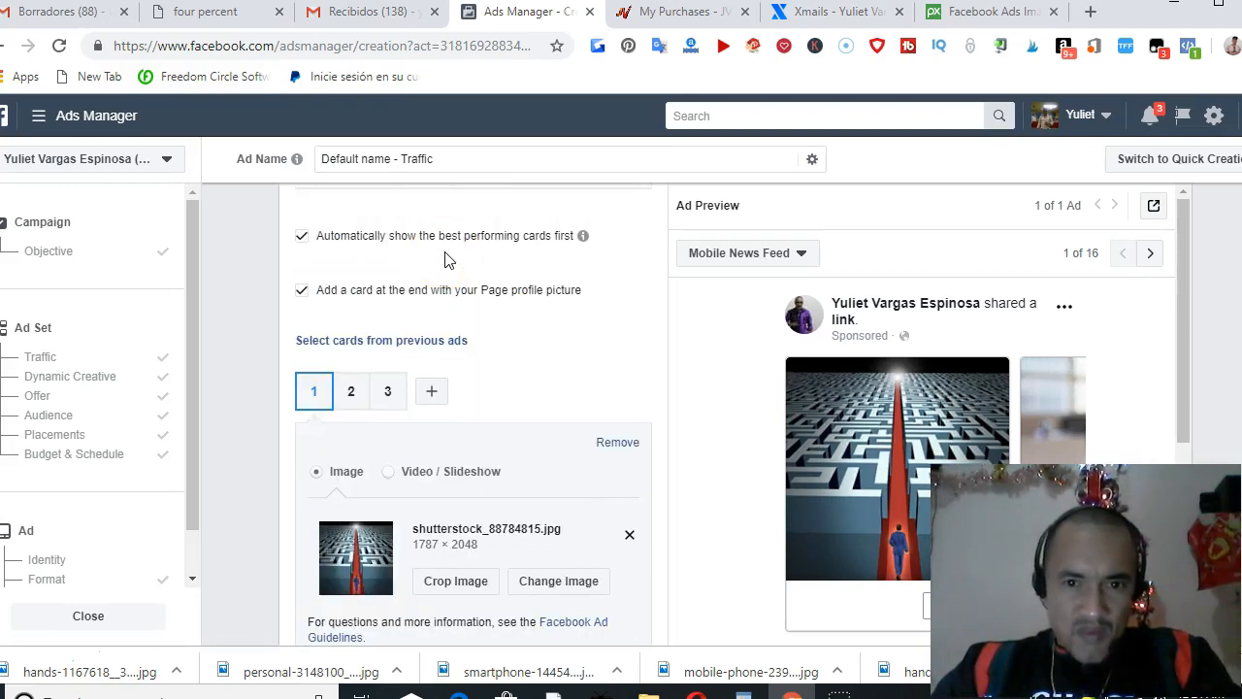
scroll(485, 373, up, 2)
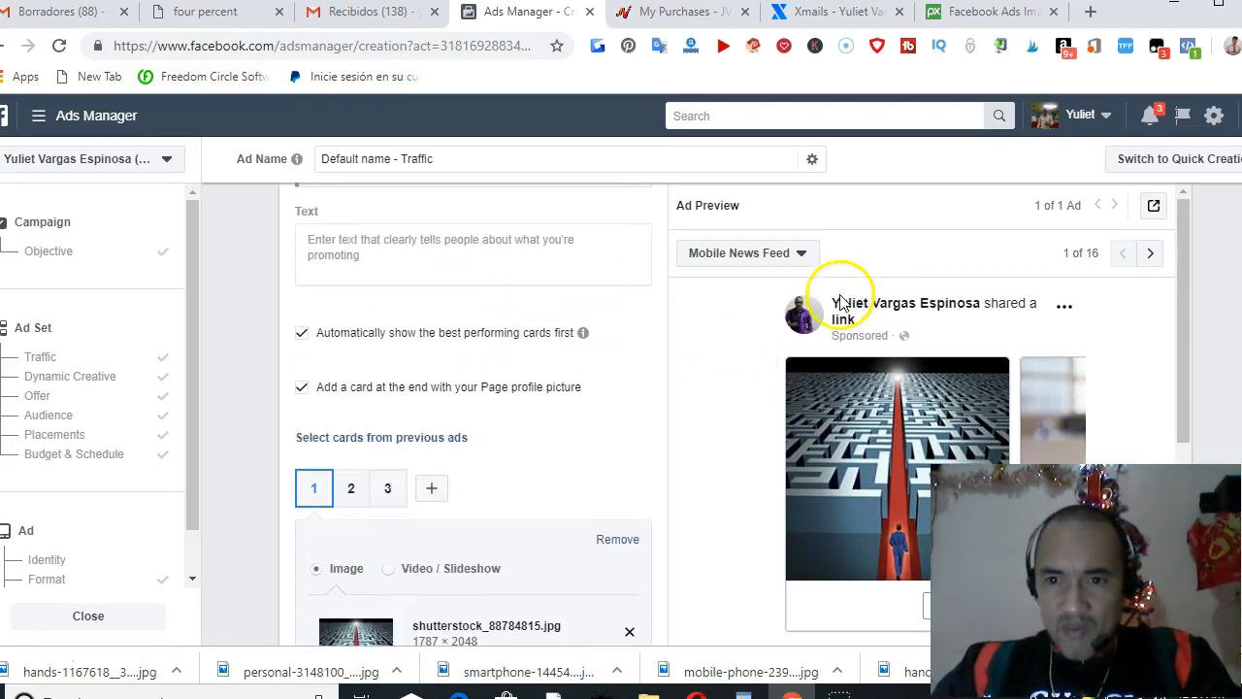
scroll(679, 388, down, 1)
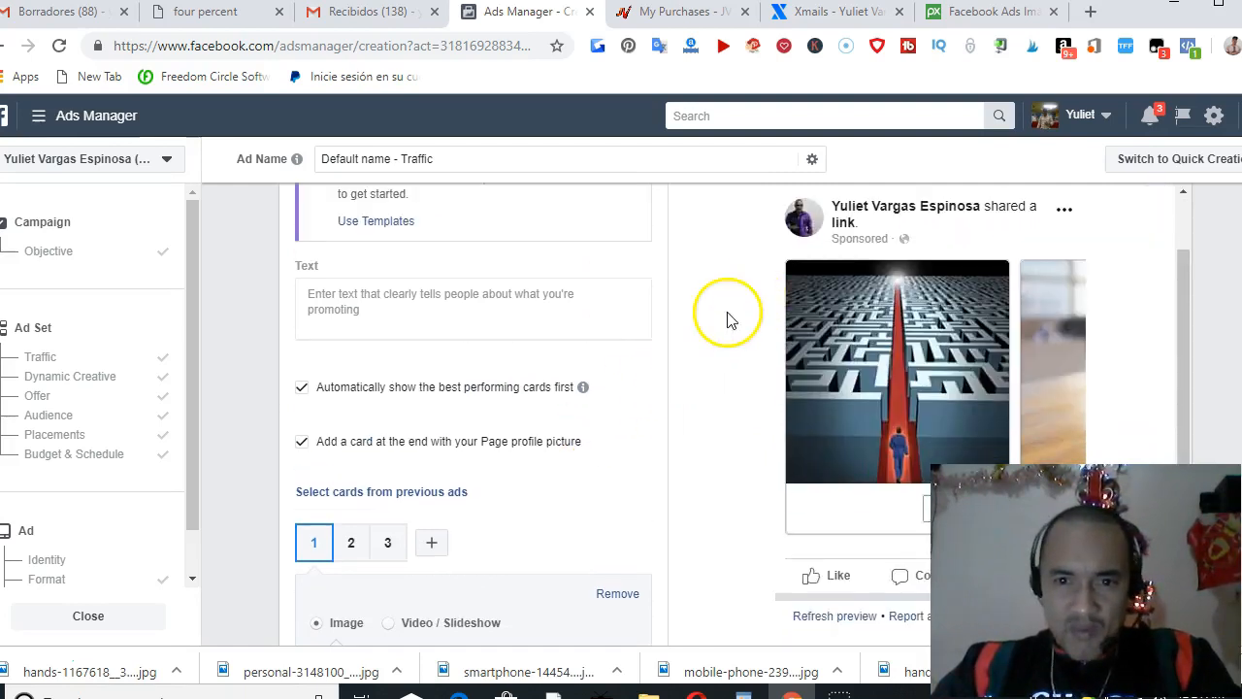
scroll(730, 320, up, 5)
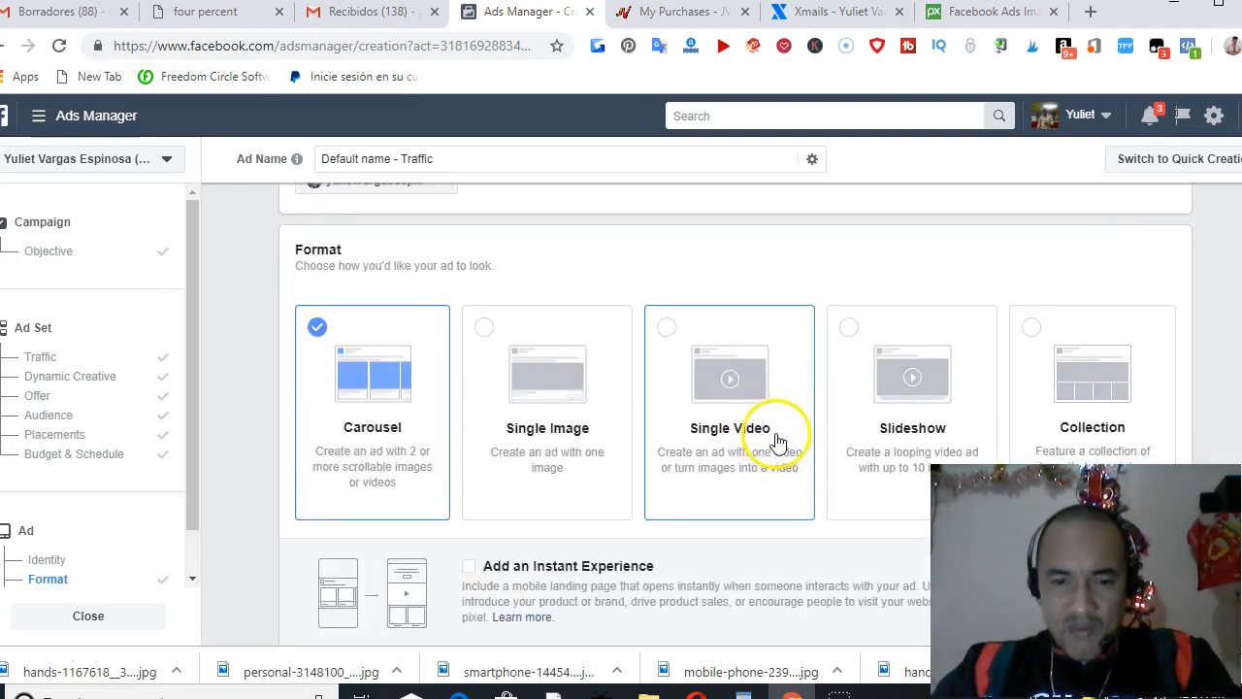
scroll(776, 441, down, 4)
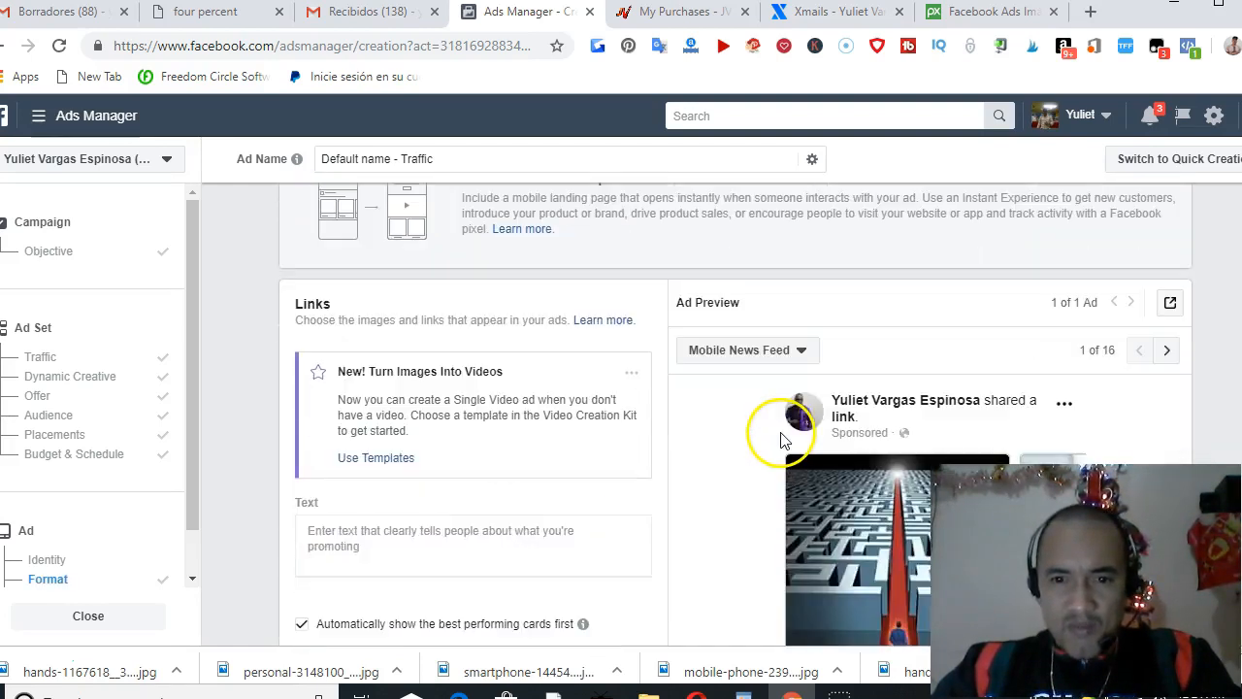
click(803, 350)
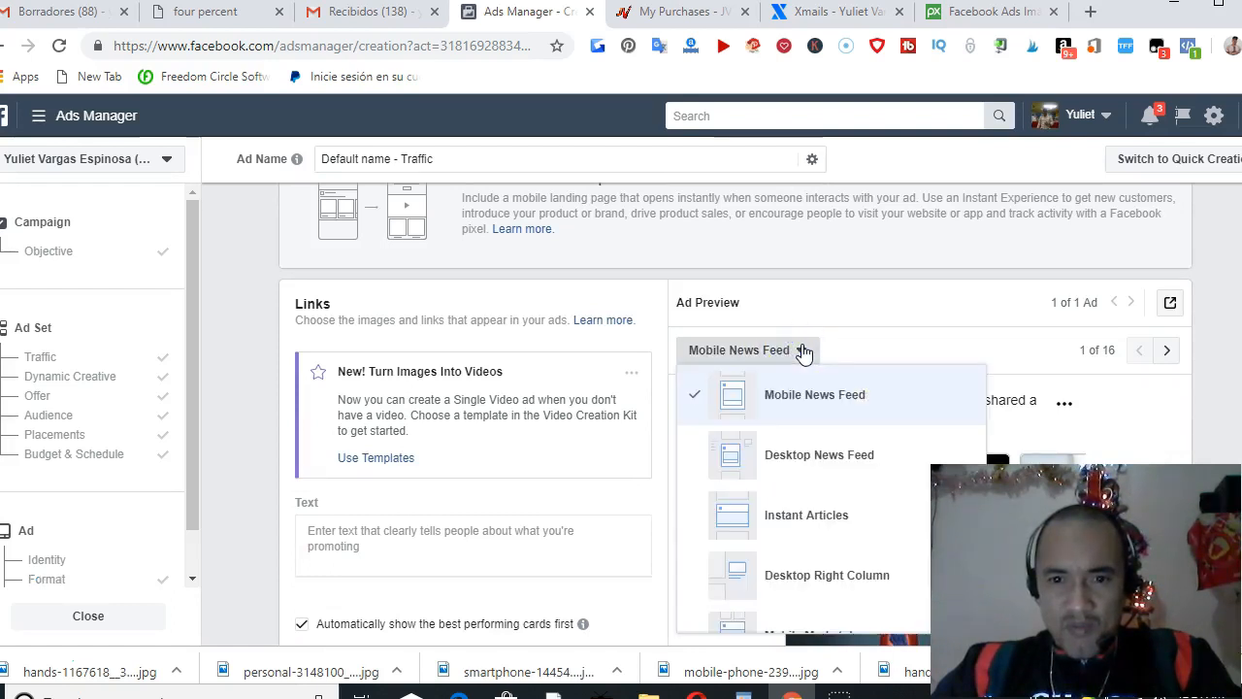
click(829, 464)
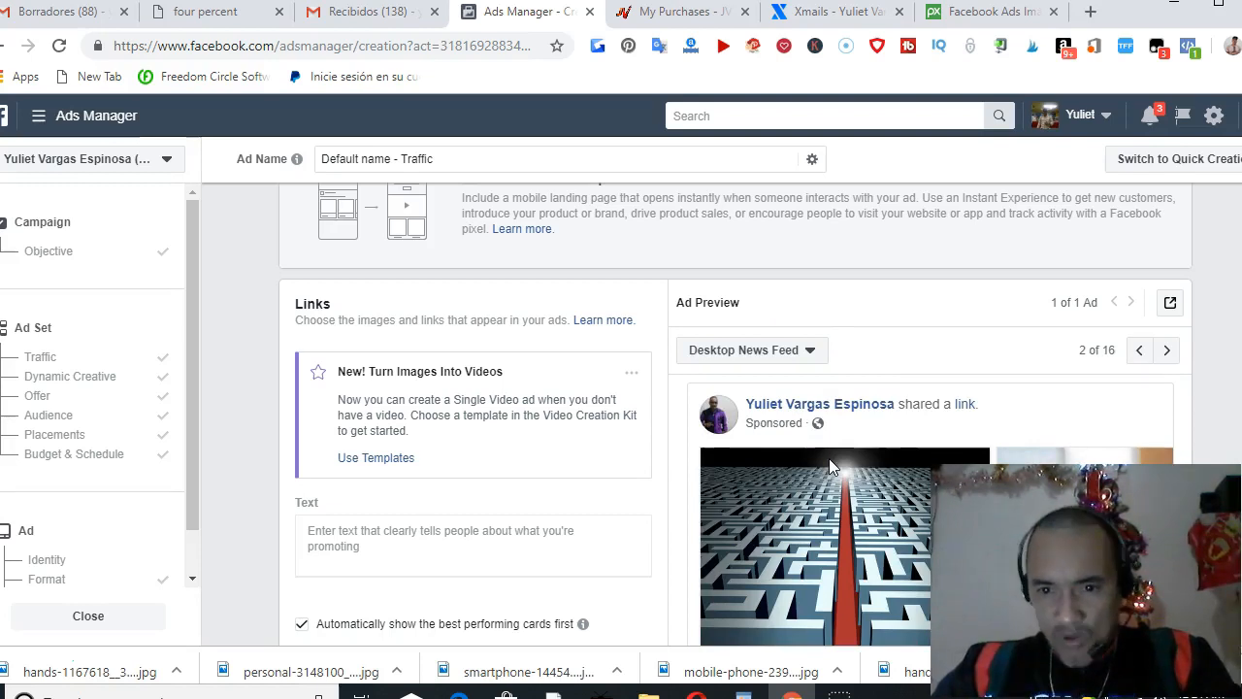
click(802, 351)
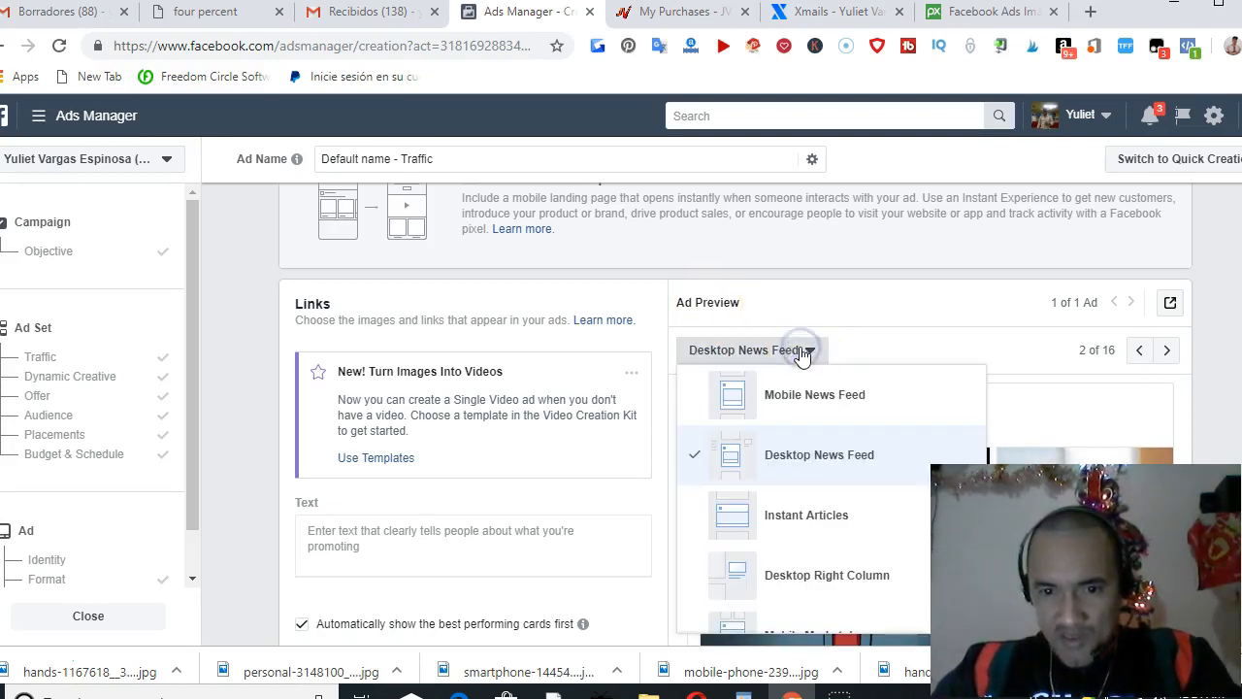
click(807, 524)
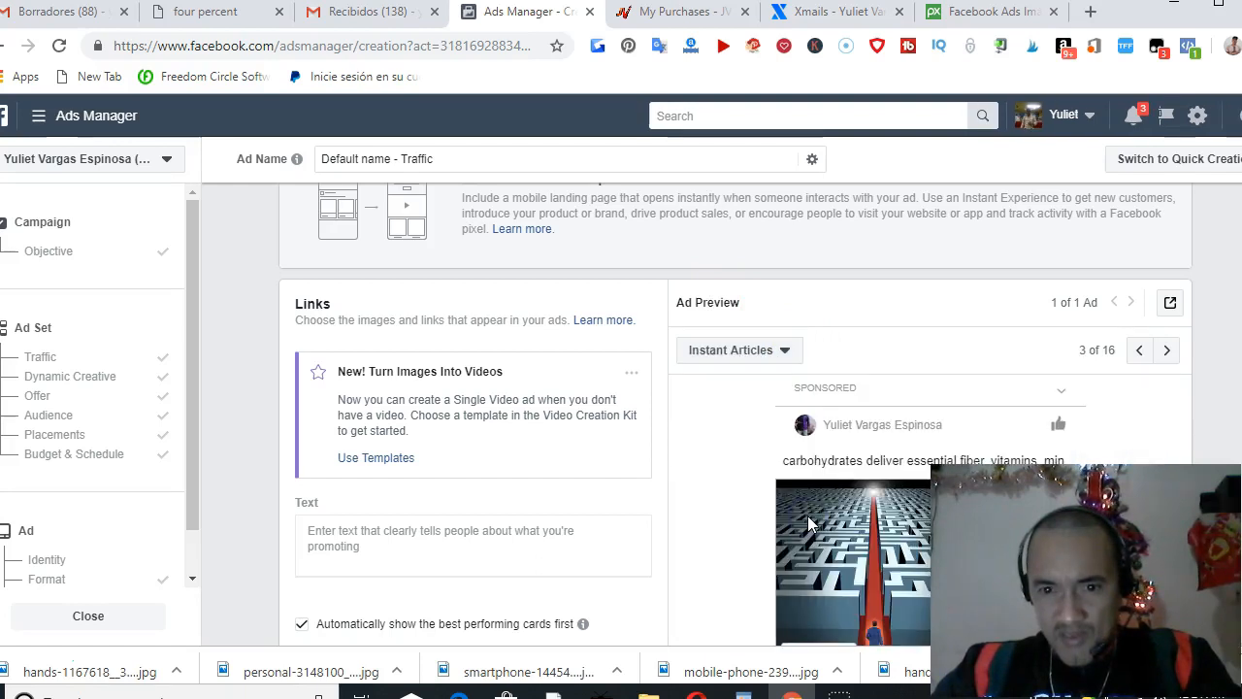
click(784, 351)
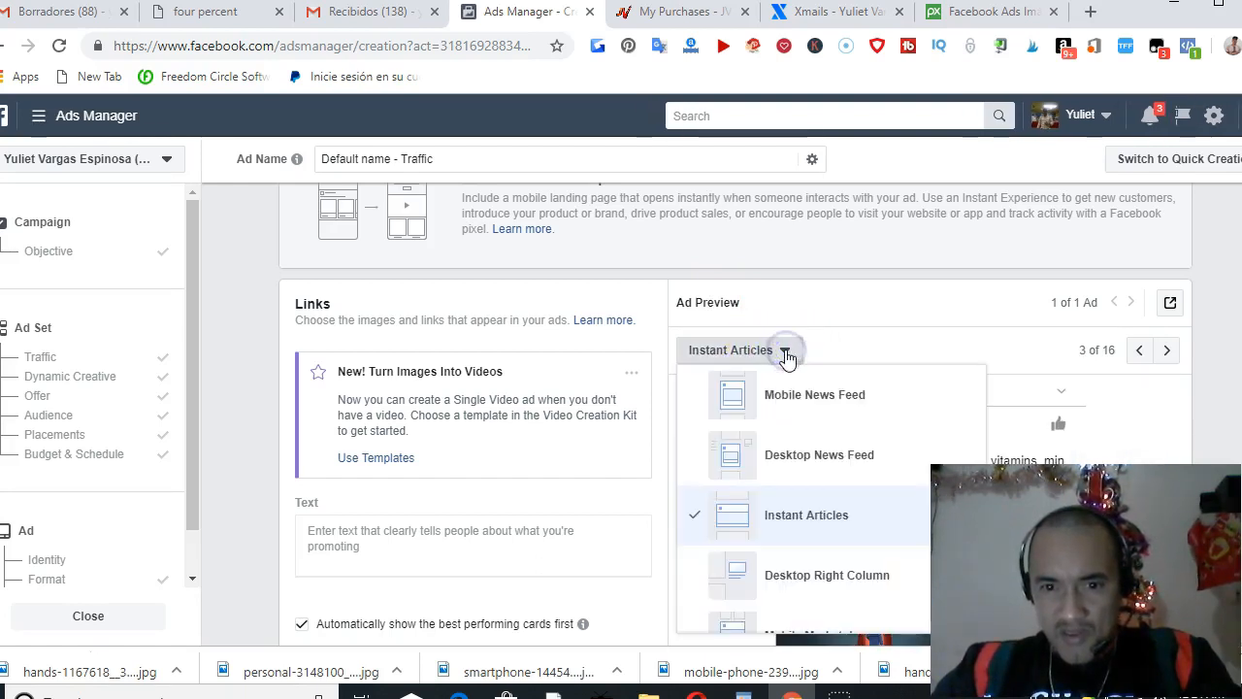
click(832, 402)
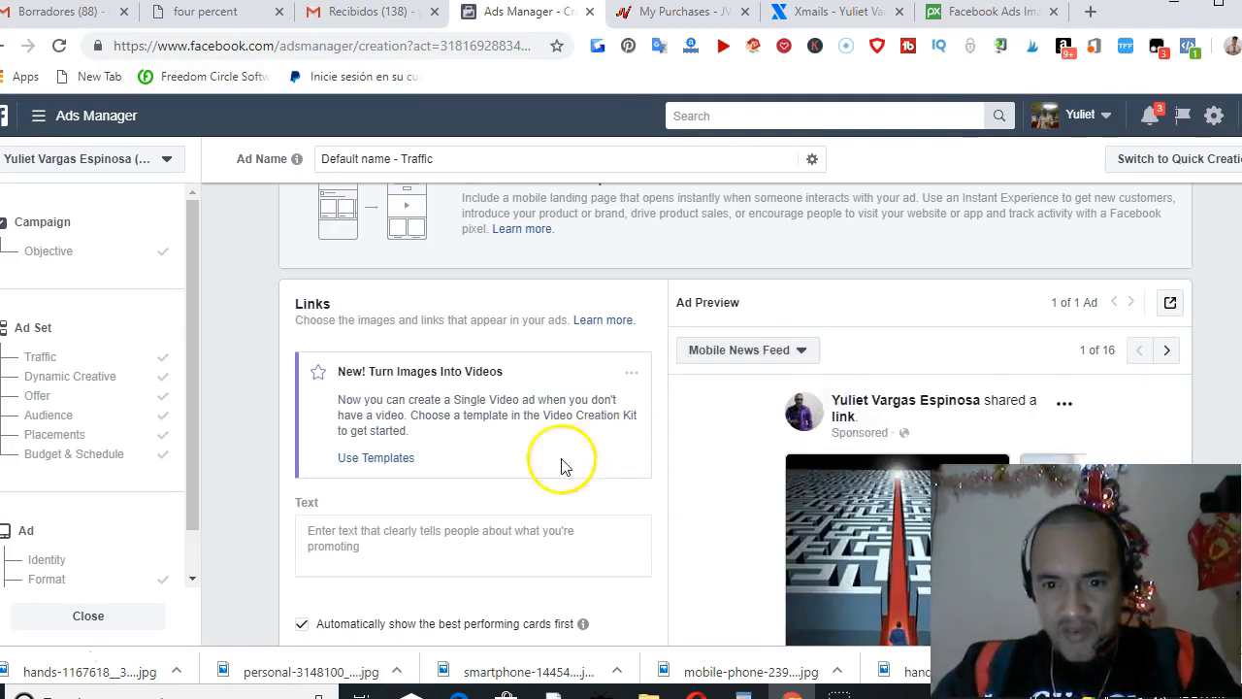
Step: Review the first card's image, headline, description and destination URL, plus the ad's See More URL, display link and call to action
scroll(344, 470, down, 1)
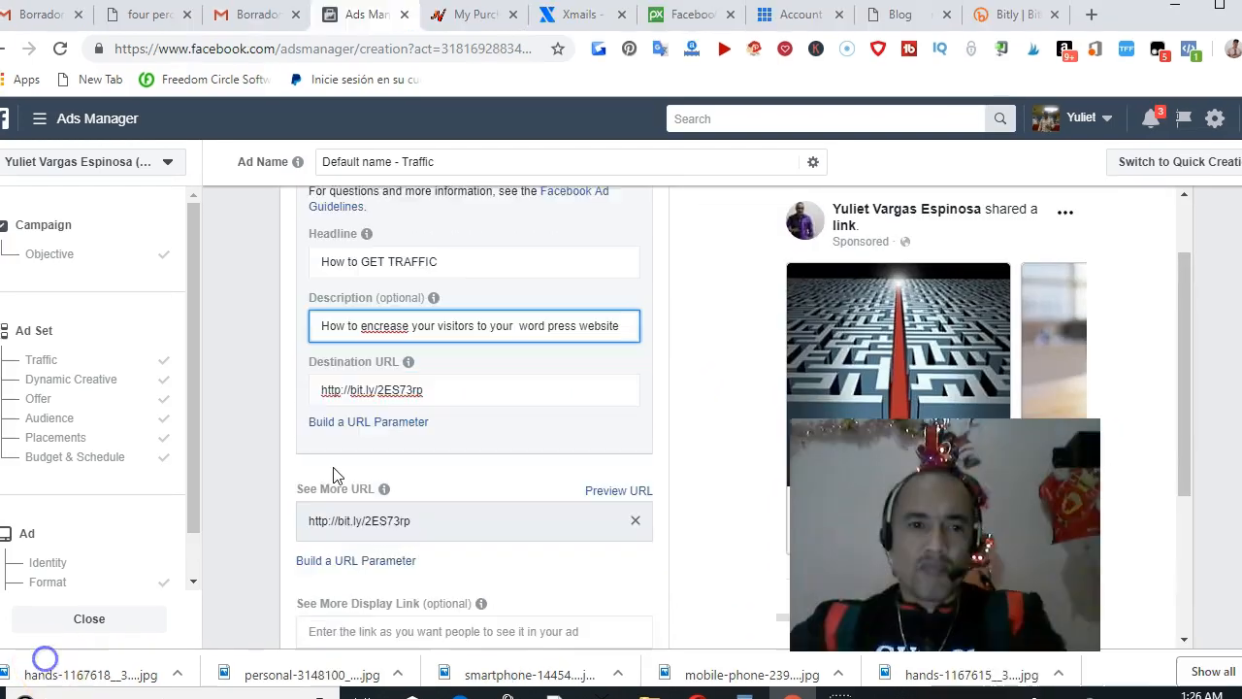
scroll(408, 369, up, 1)
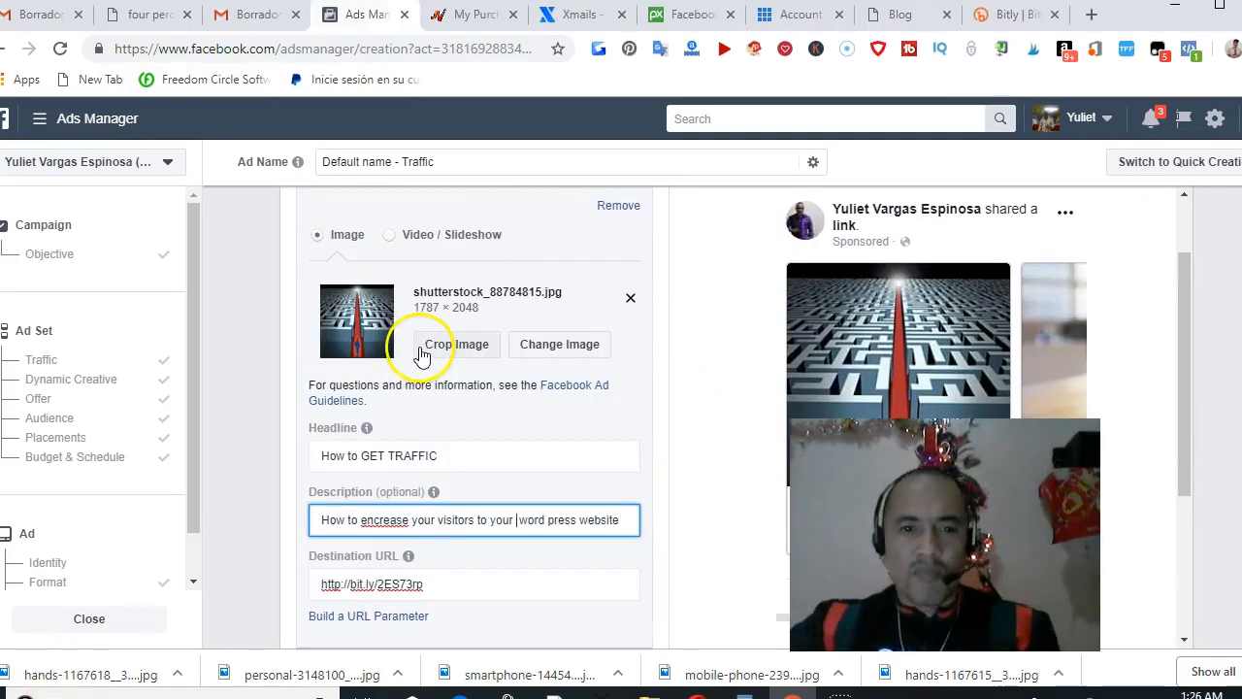
scroll(433, 398, down, 2)
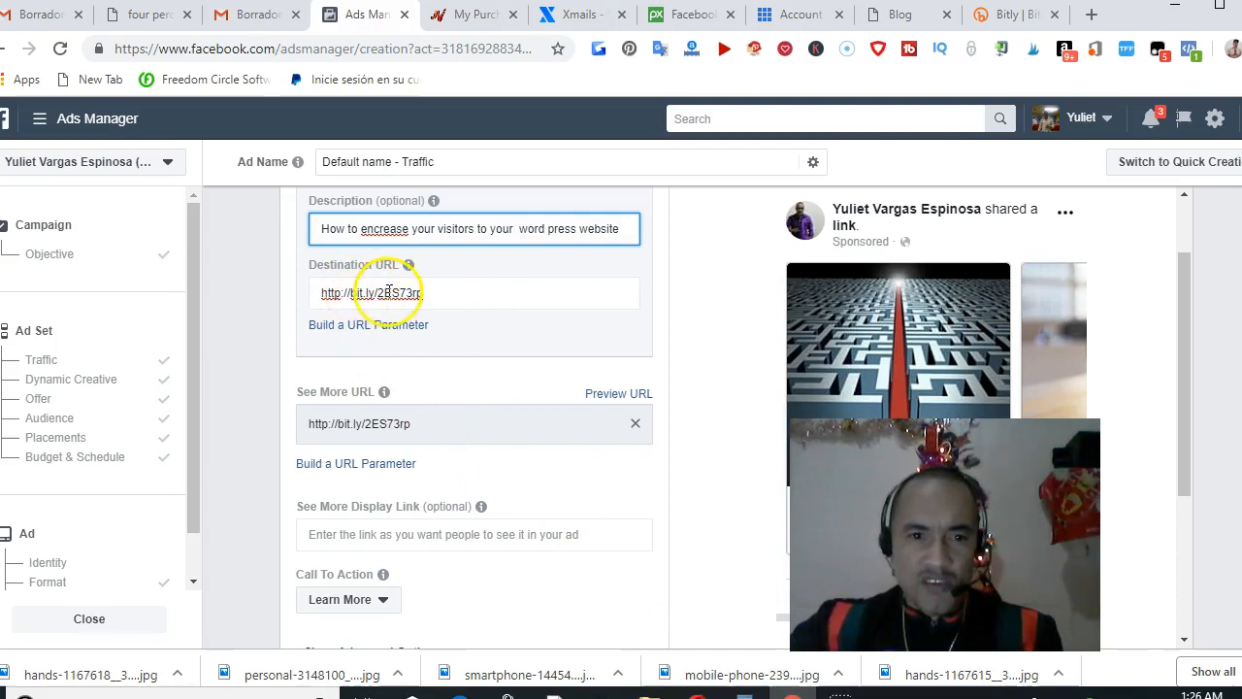
scroll(389, 364, down, 3)
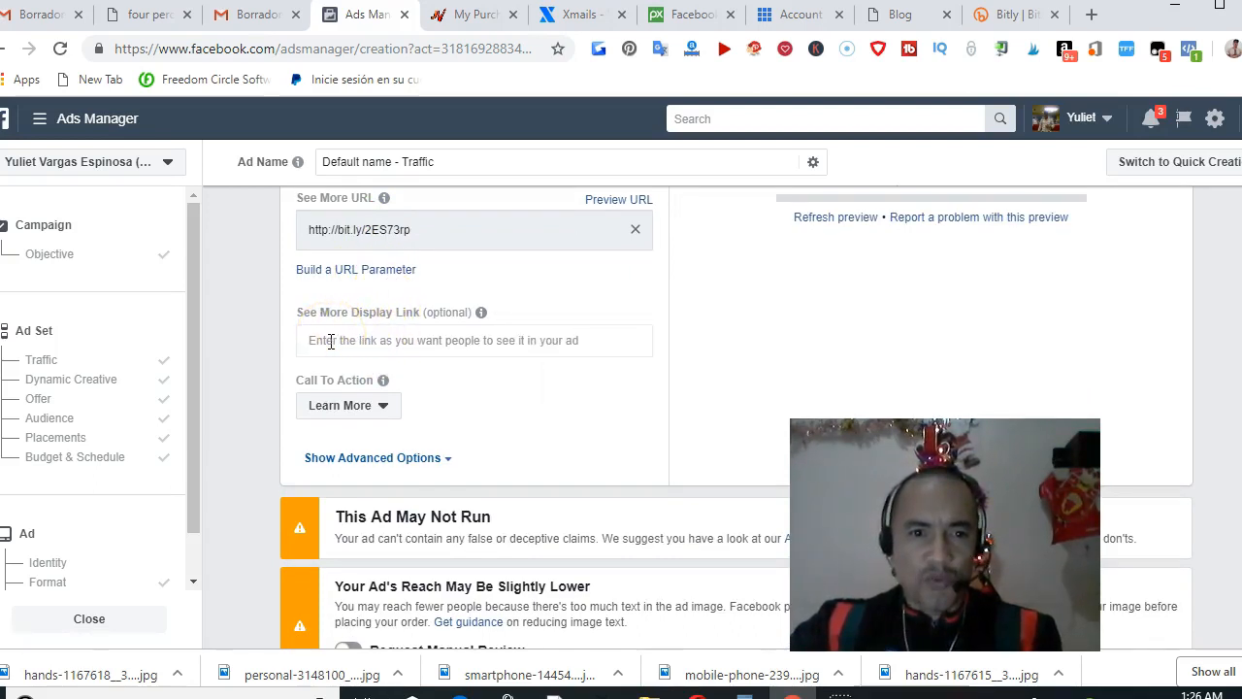
scroll(330, 341, up, 4)
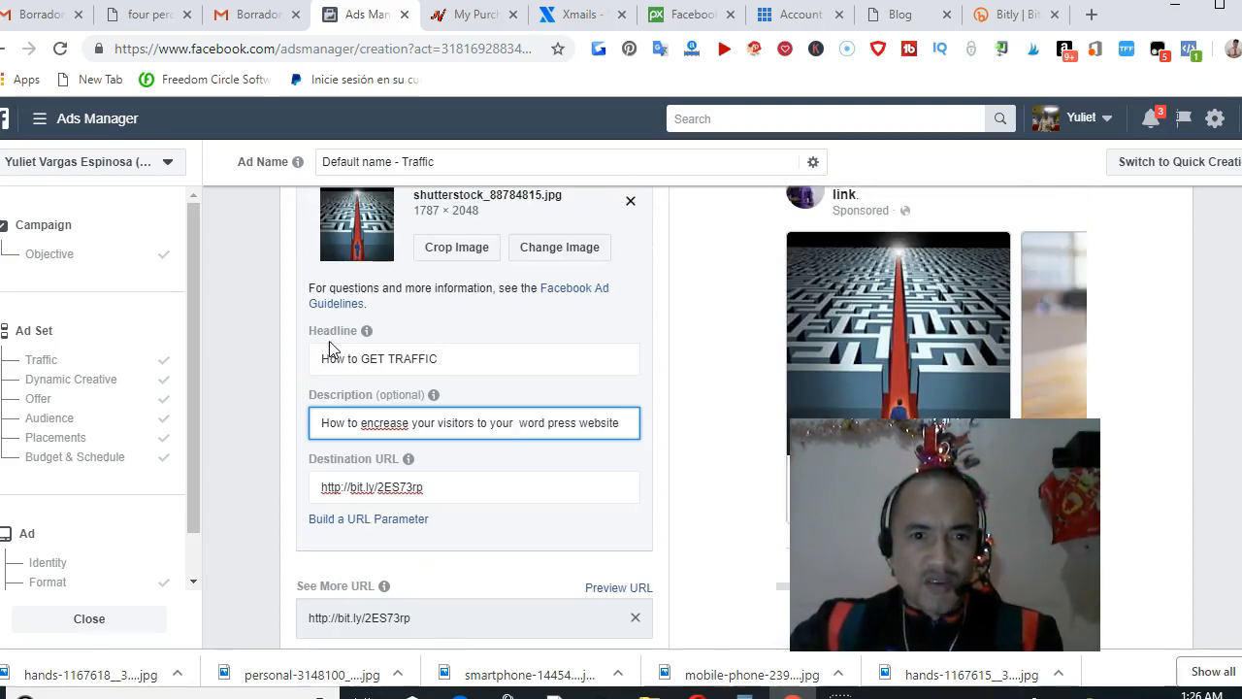
scroll(330, 350, up, 3)
scroll(329, 349, down, 2)
scroll(330, 349, down, 5)
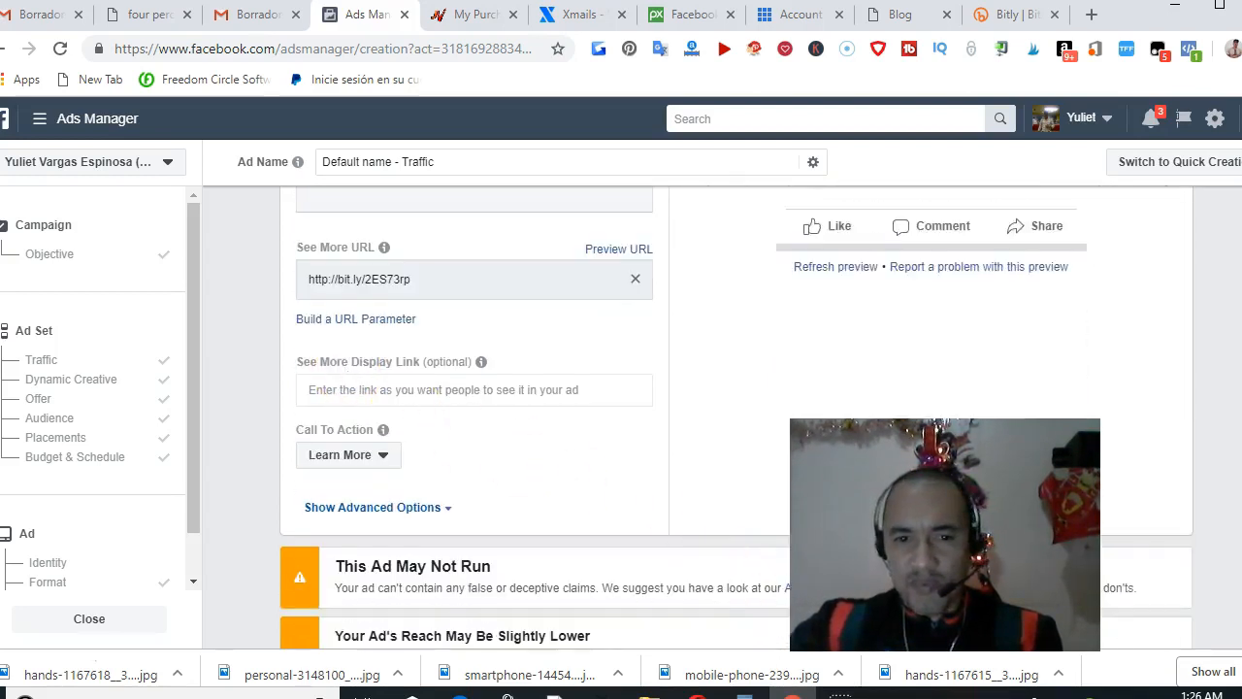
scroll(592, 388, down, 3)
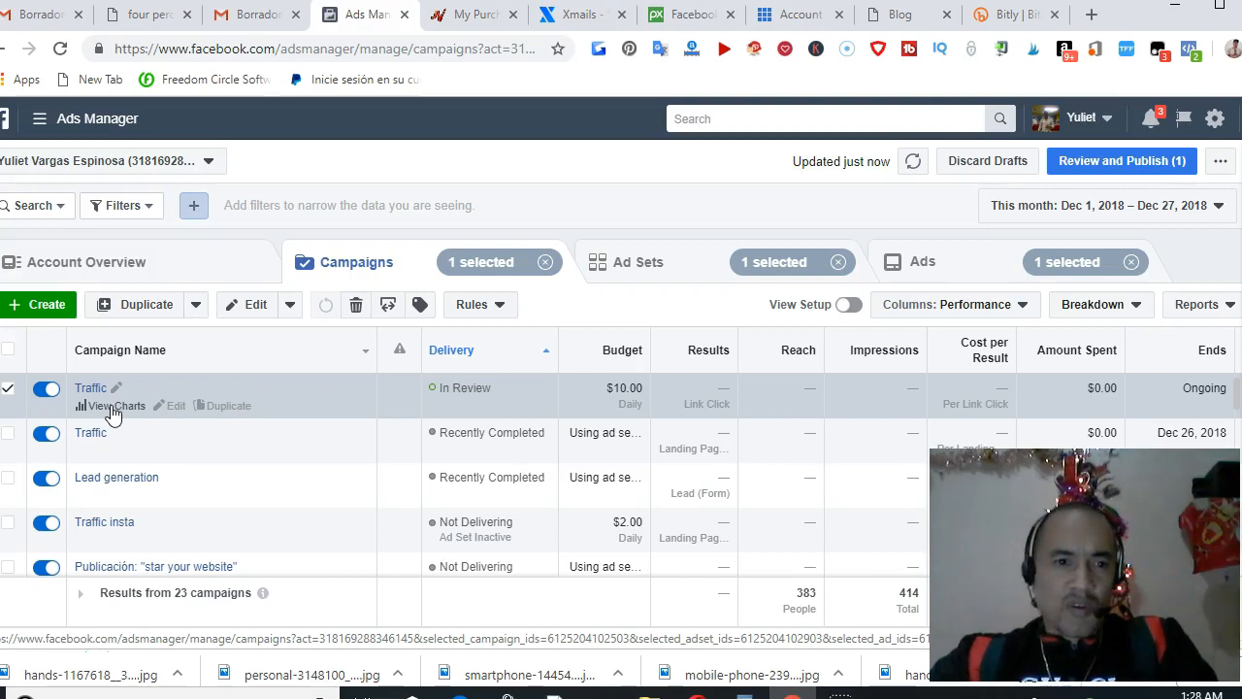
click(126, 406)
click(114, 411)
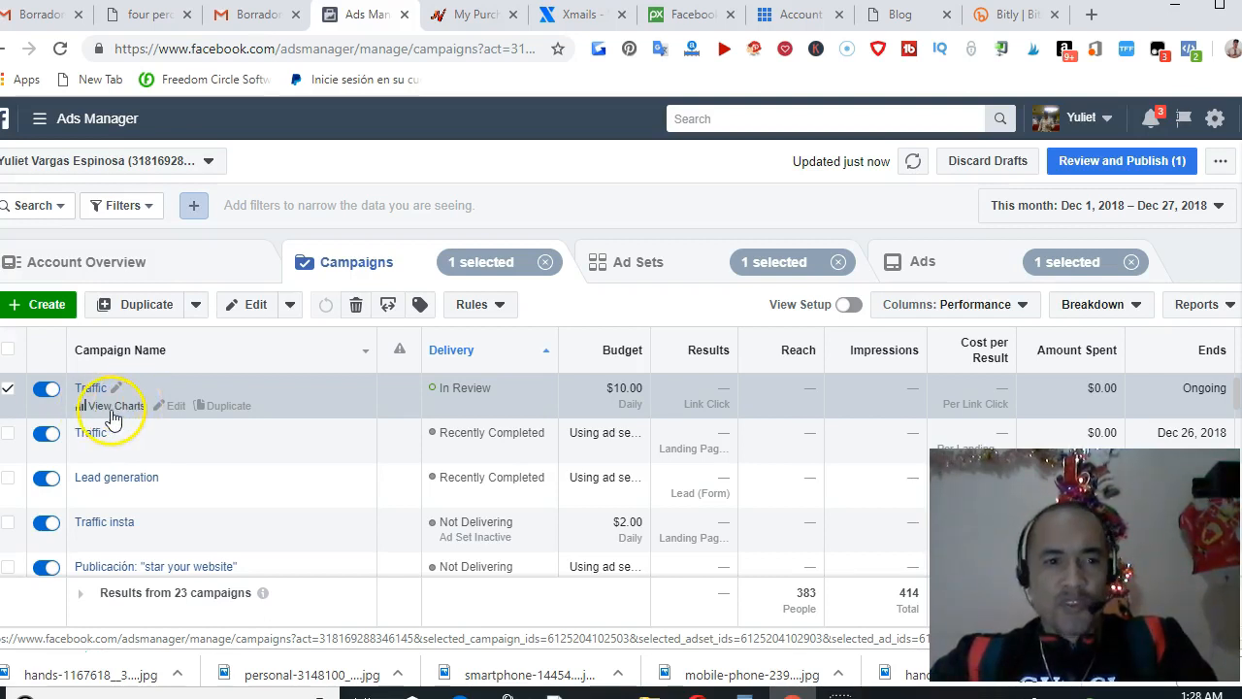
click(113, 413)
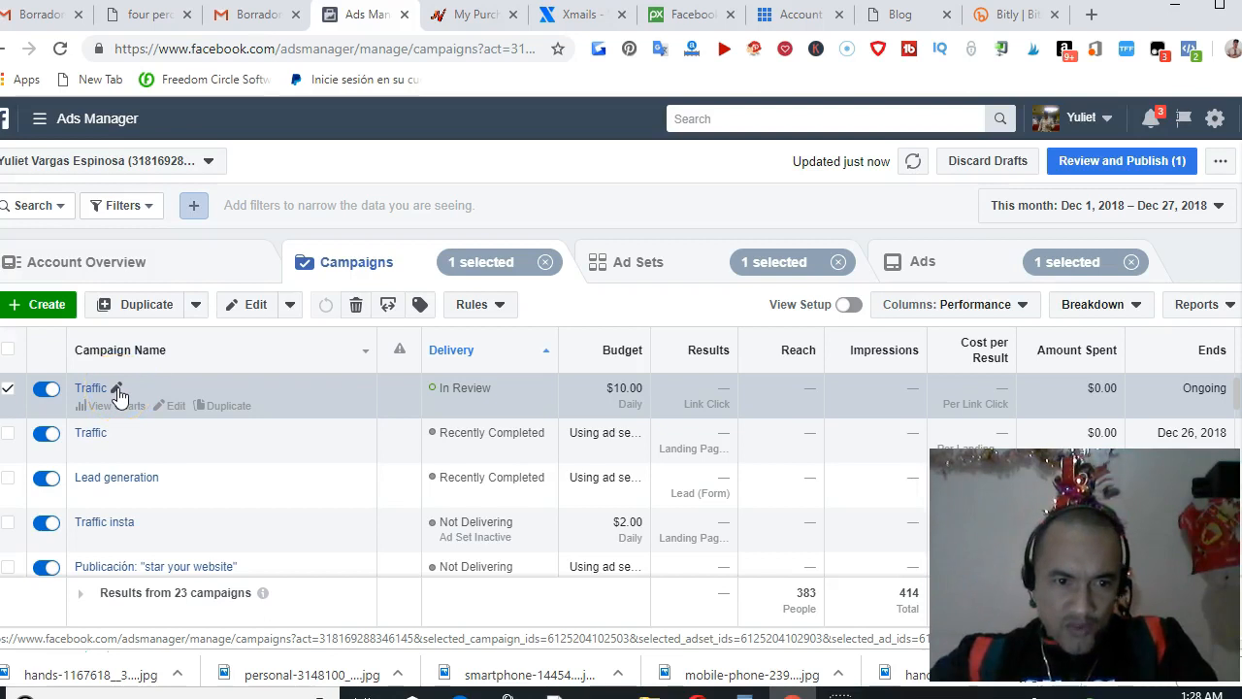
click(121, 396)
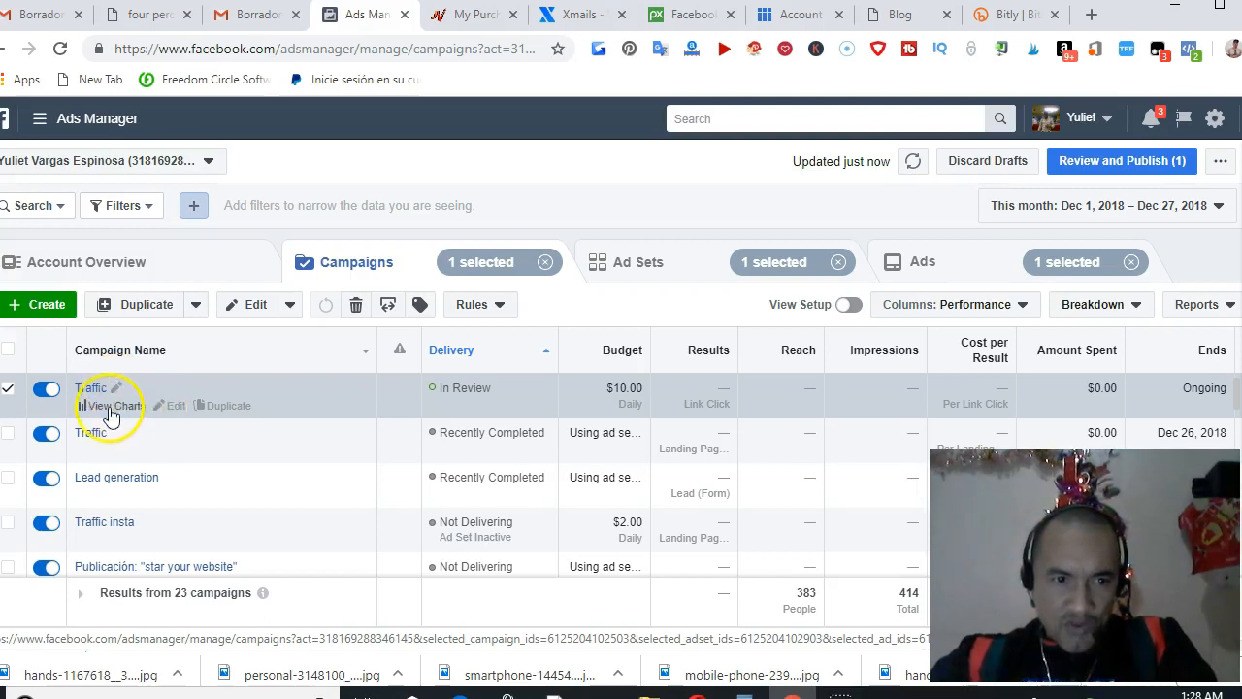